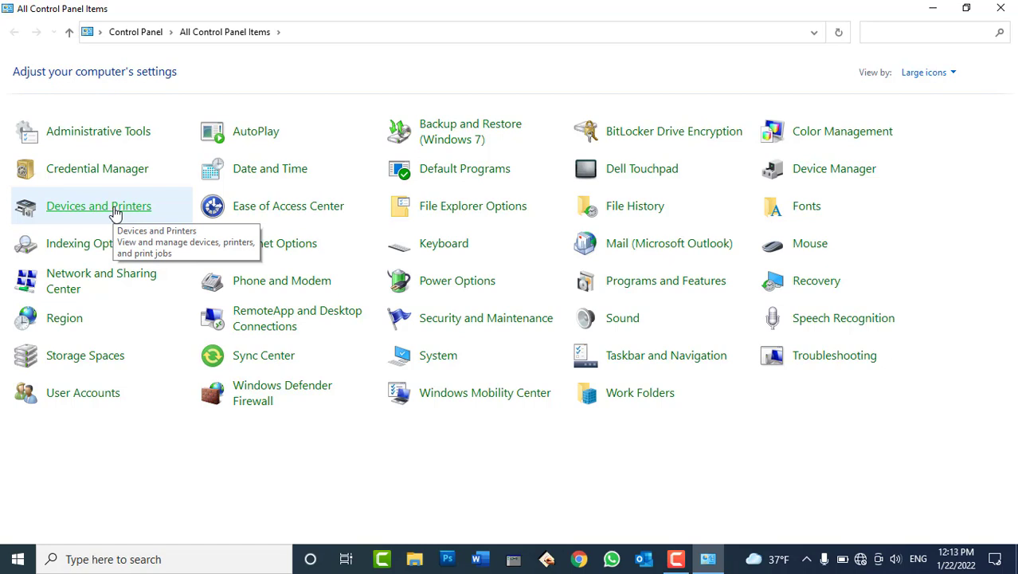
Open Credential Manager from All Control Panel Items, then minimize it to show the desktop.
left_click(118, 171)
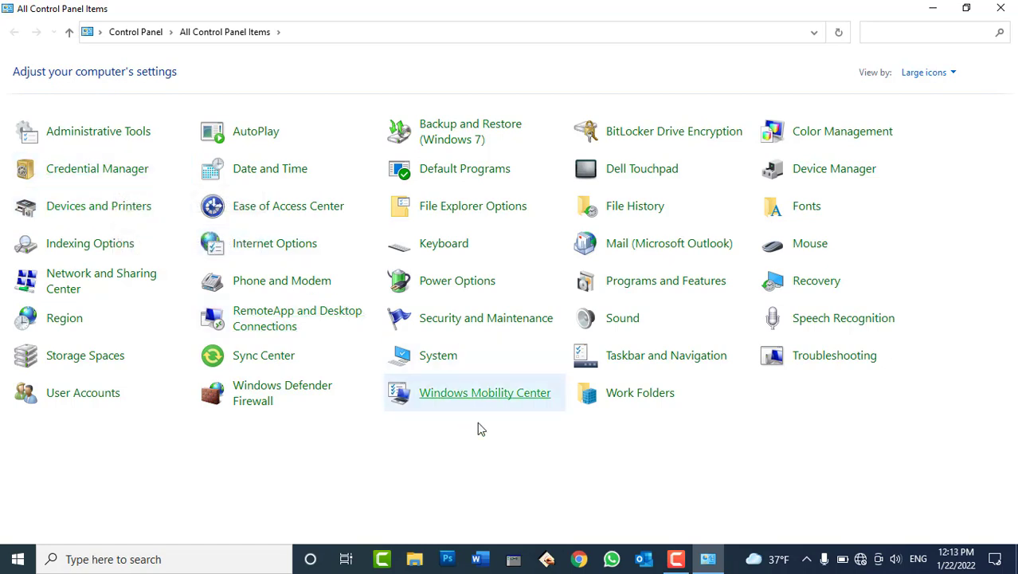
left_click(708, 562)
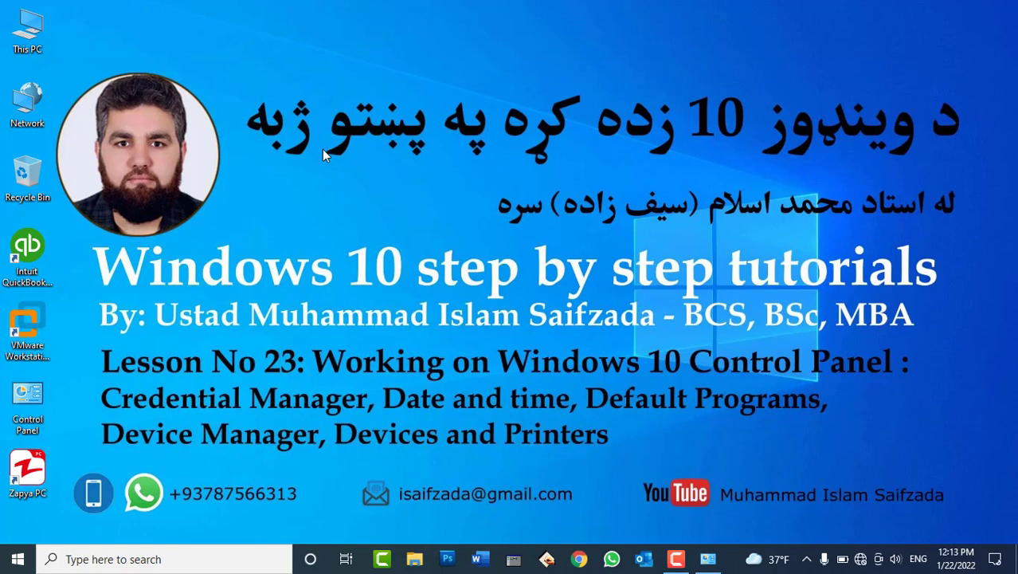
Restore Credential Manager and expand the 10.150.100.30 and 10.150.100.50 Windows credentials.
left_click(706, 566)
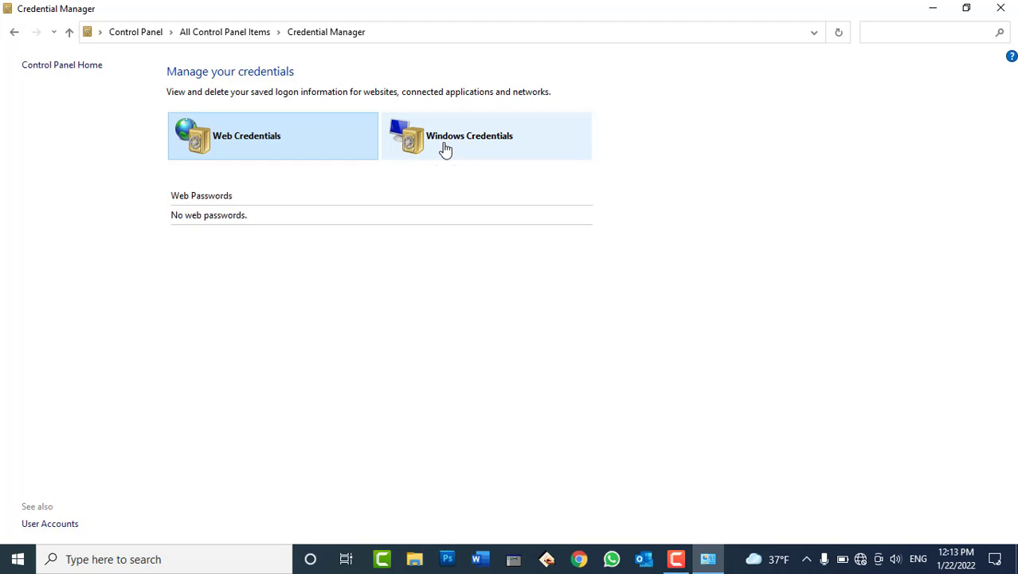
left_click(446, 150)
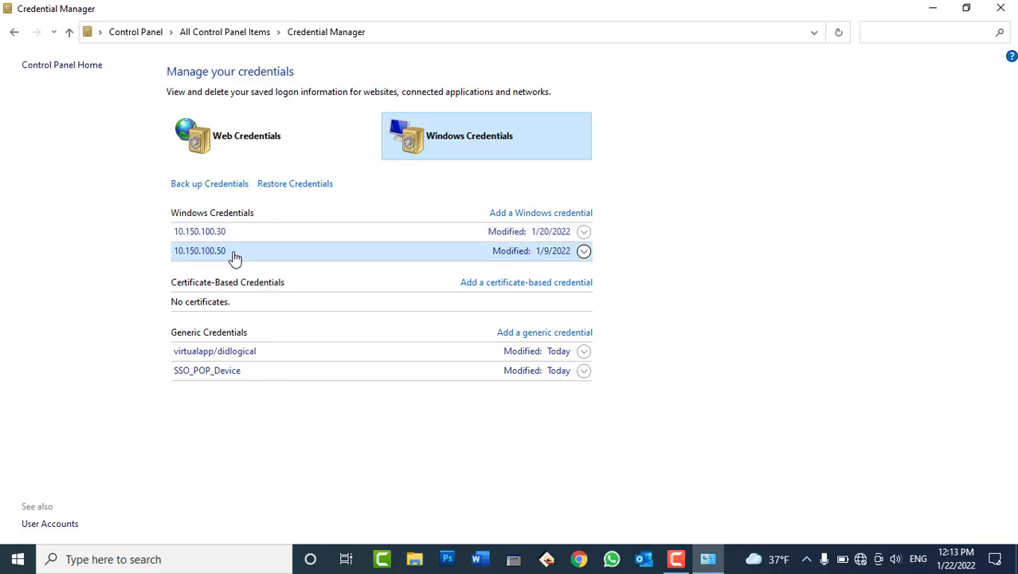
left_click(230, 233)
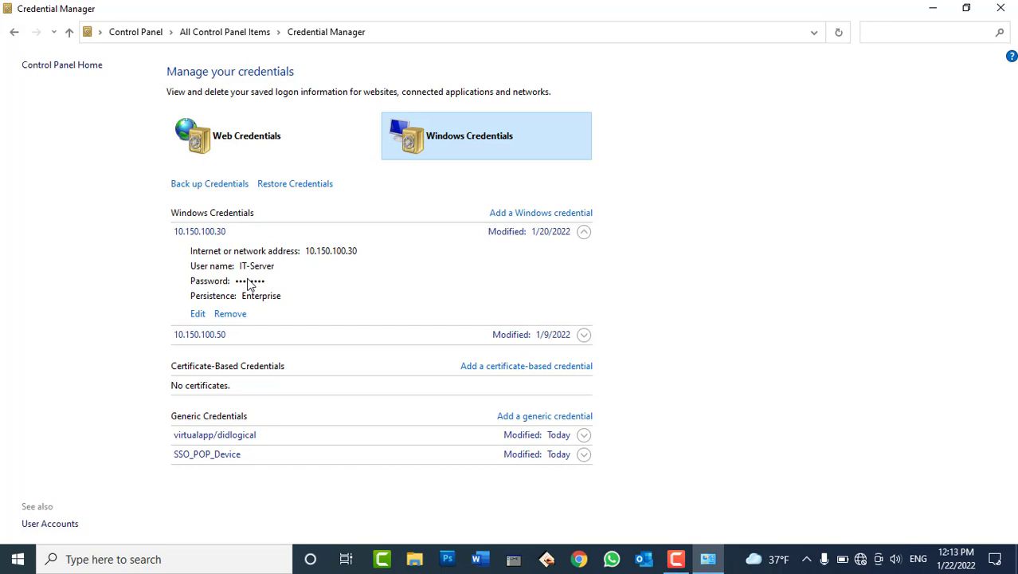
left_click(255, 341)
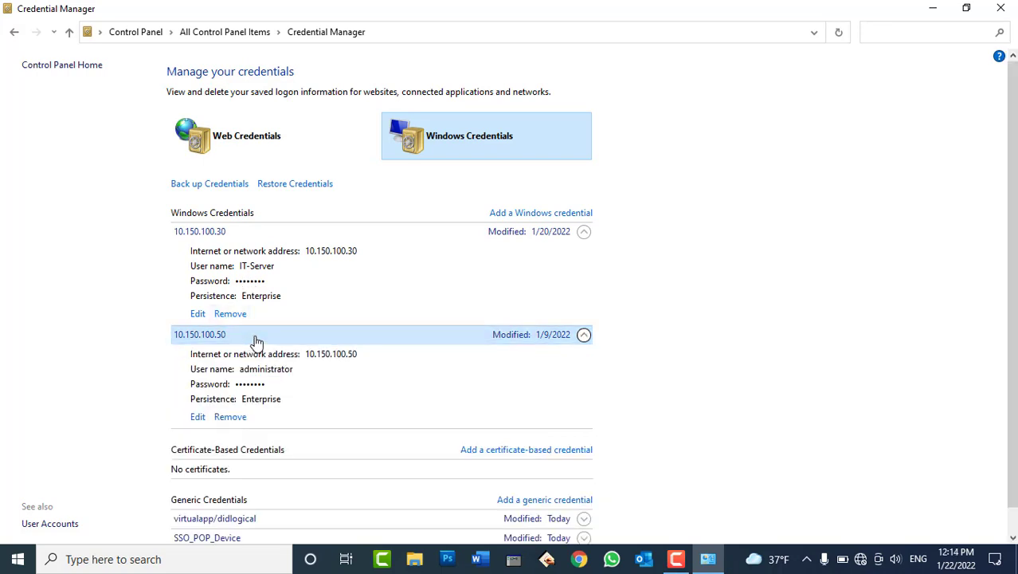
scroll(275, 341, "down", 1)
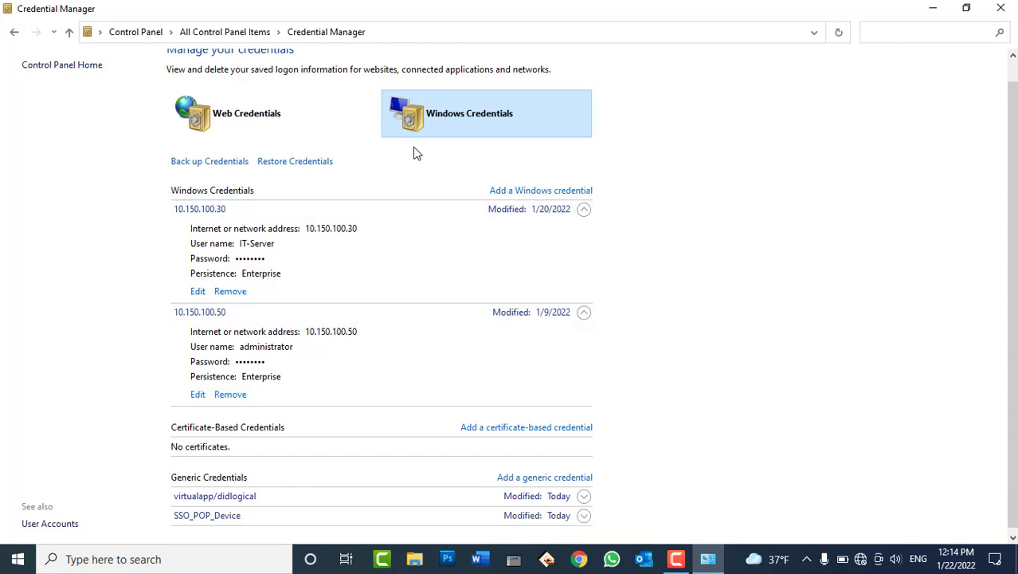
Check Web Credentials, return to Windows Credentials, and start the credential backup.
left_click(253, 134)
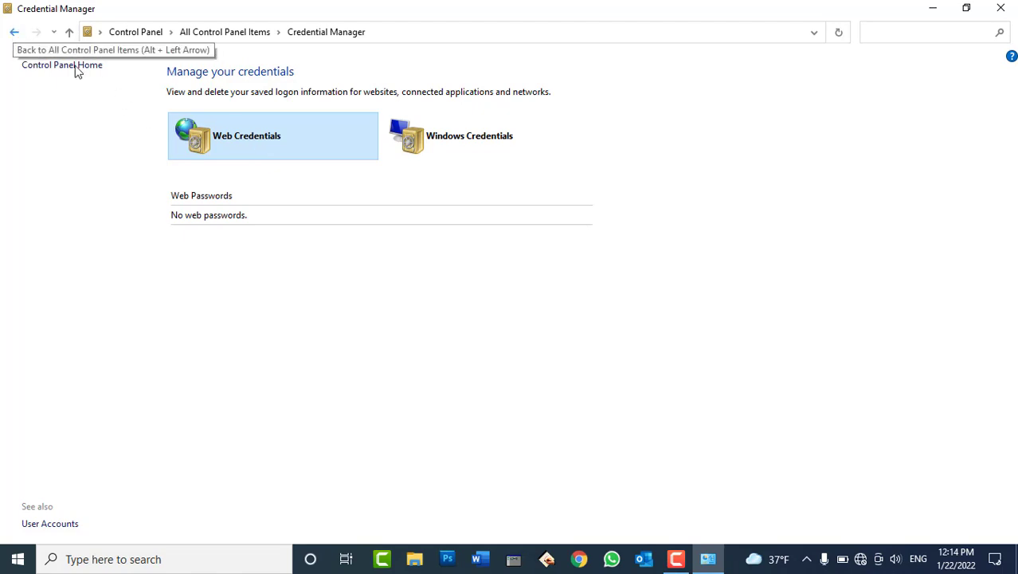
left_click(491, 143)
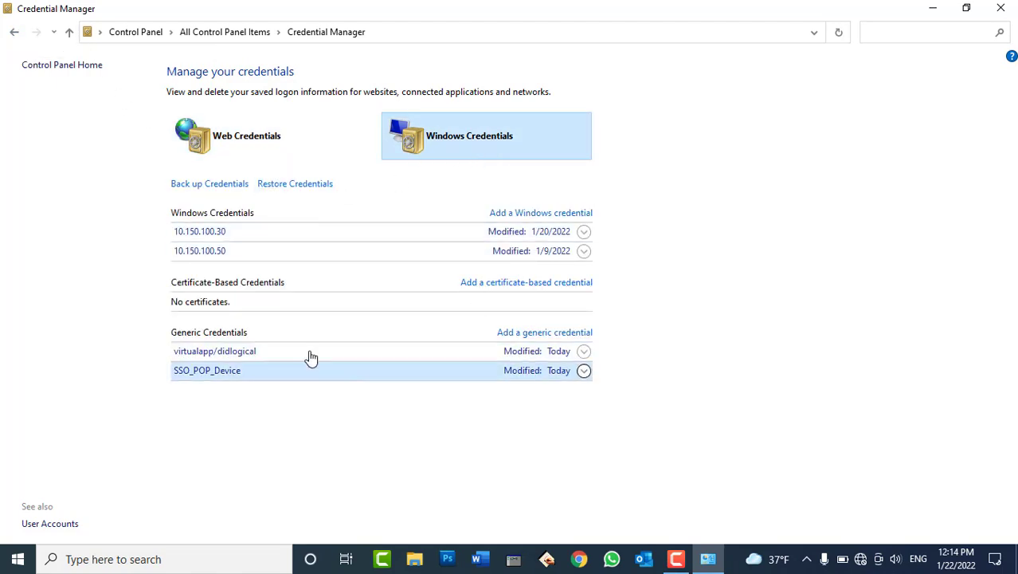
left_click(192, 189)
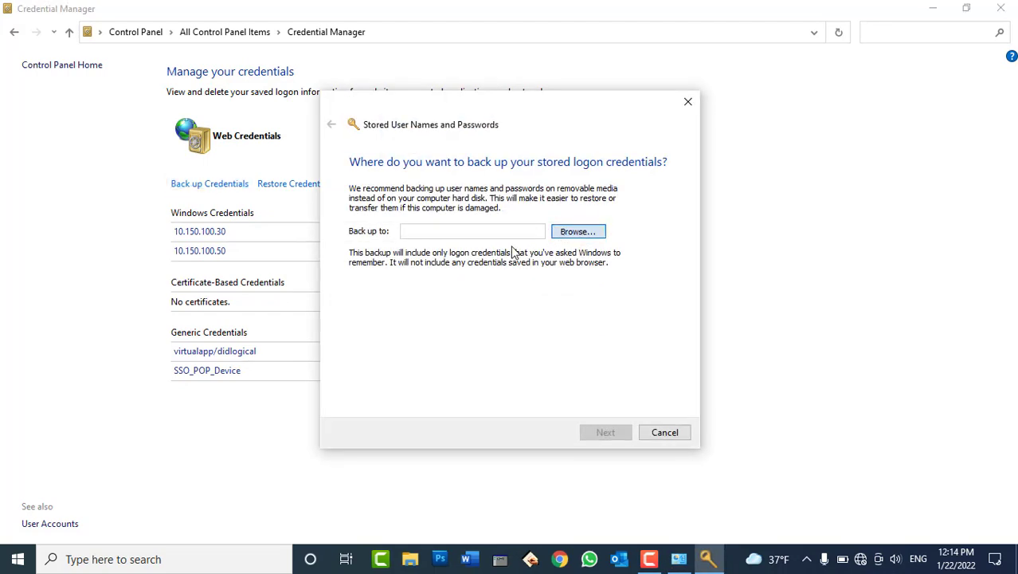
Save the credential backup as MyPCCredentials on the Desktop and continue the wizard.
left_click(578, 231)
left_click(387, 241)
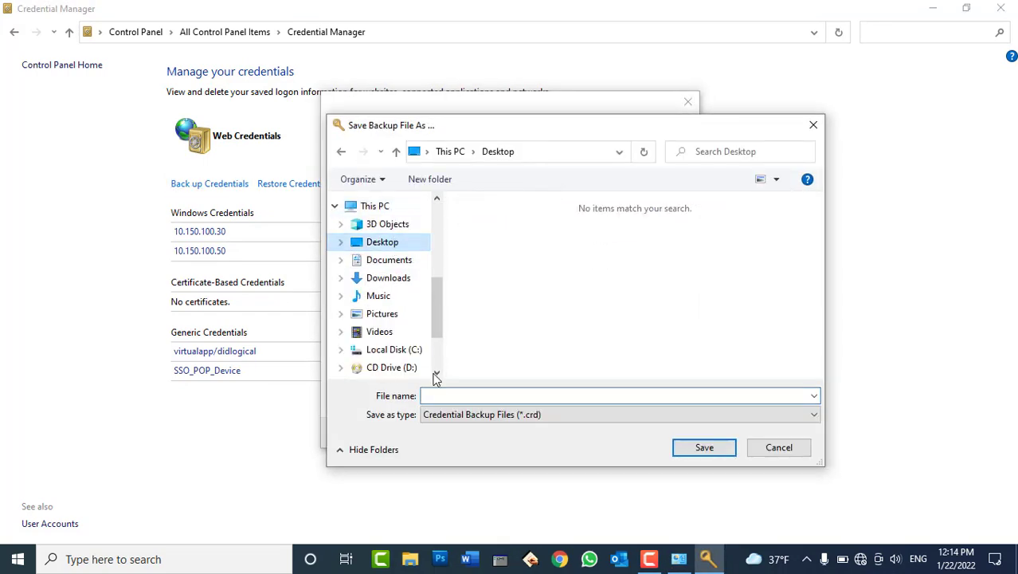
left_click(449, 396)
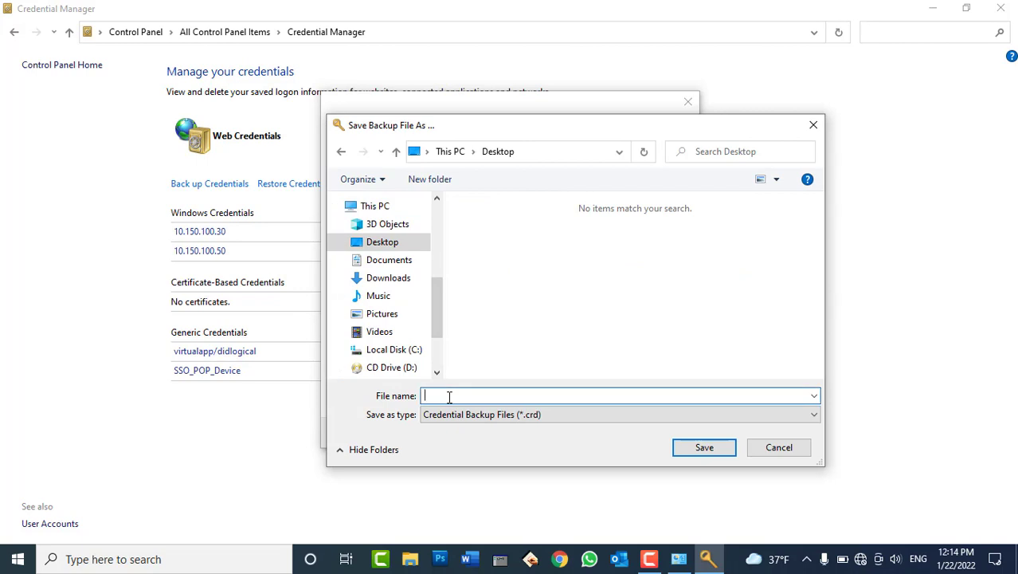
type("MyPCCredentials")
left_click(714, 450)
left_click(604, 432)
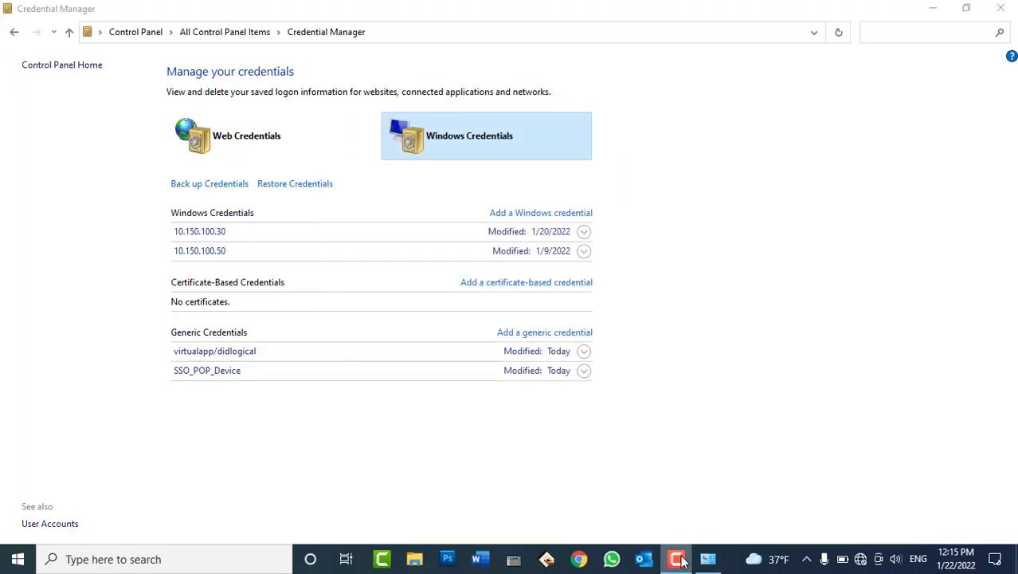
left_click(676, 559)
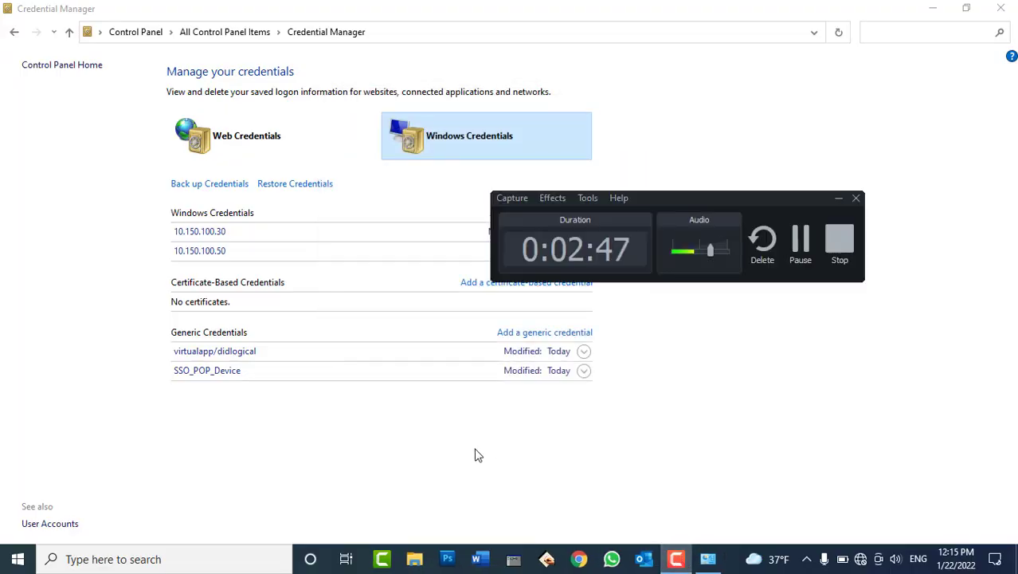
left_click(839, 199)
left_click(932, 9)
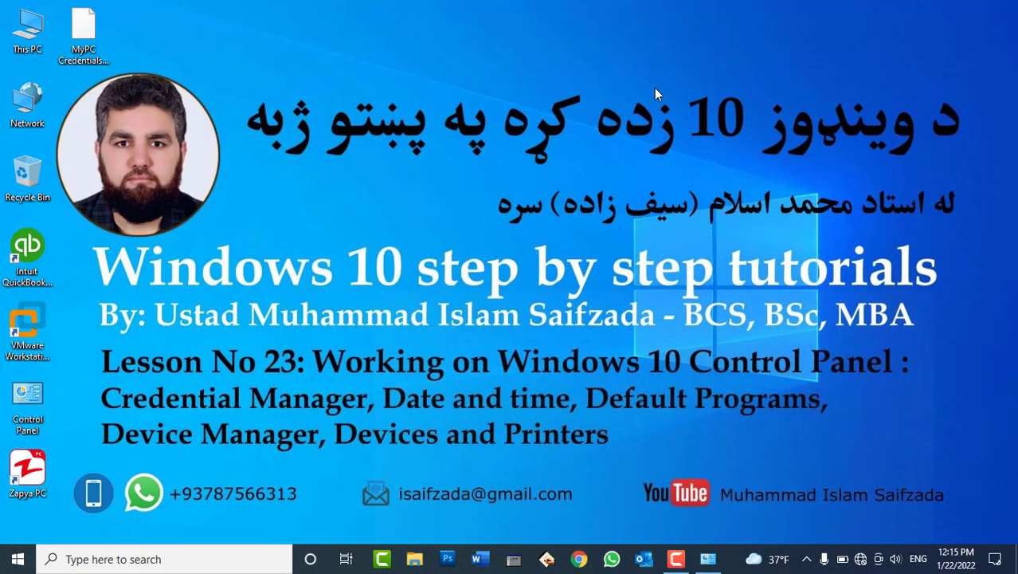
left_click(90, 33)
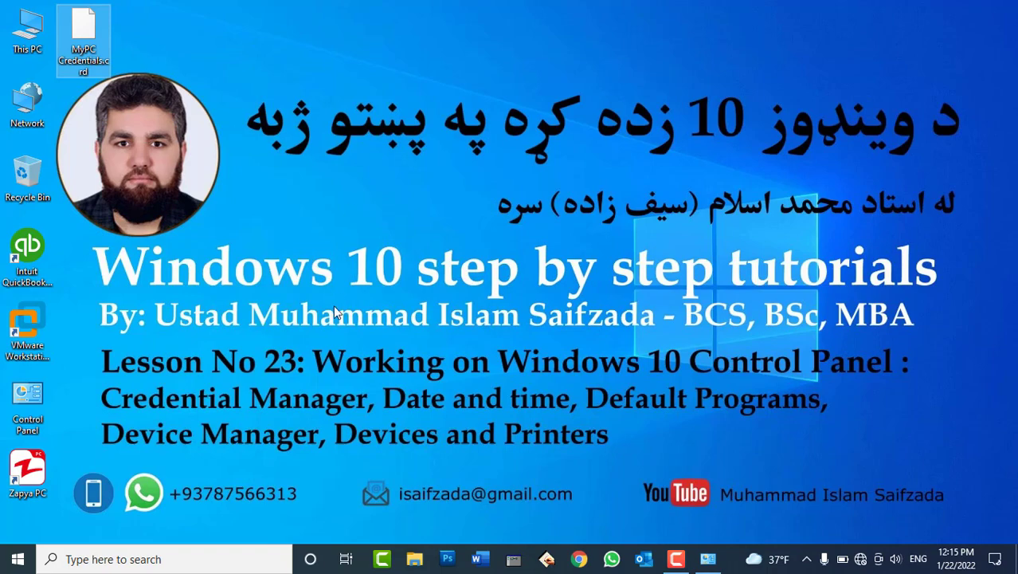
left_click(706, 561)
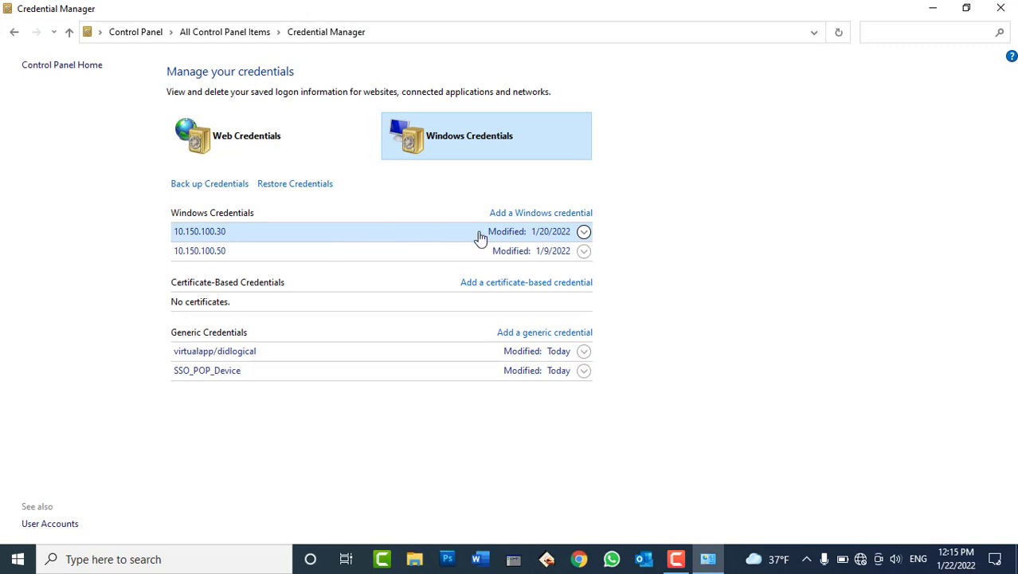
Remove the 10.150.100.30 and 10.150.100.50 Windows credentials, confirming each deletion.
left_click(479, 235)
left_click(231, 314)
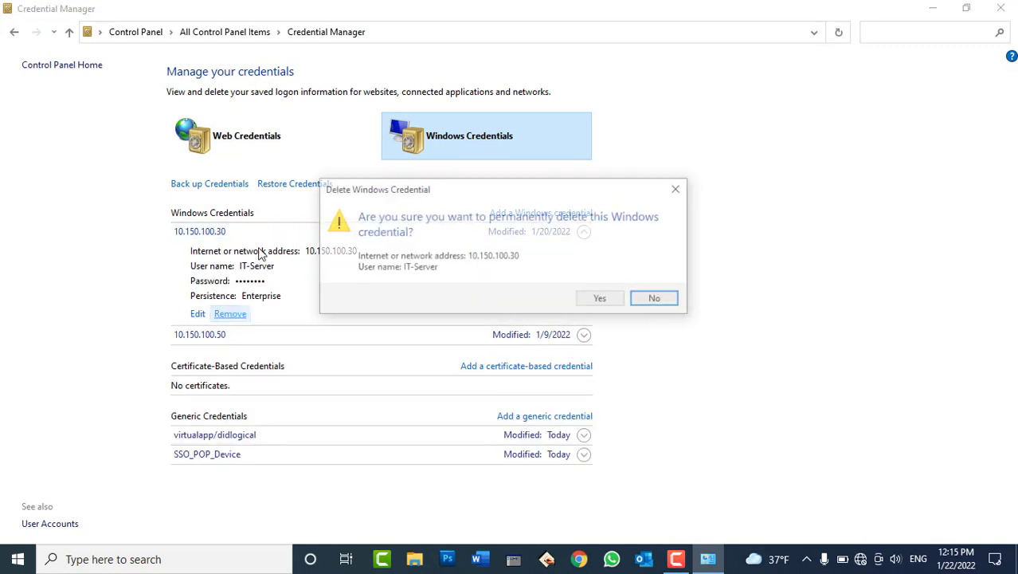
left_click(602, 297)
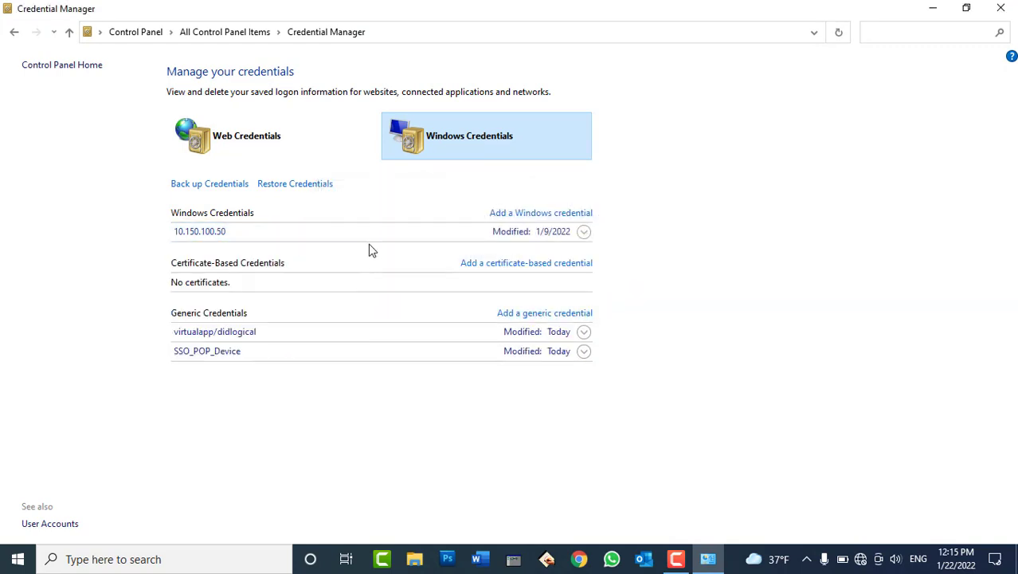
left_click(367, 244)
left_click(233, 314)
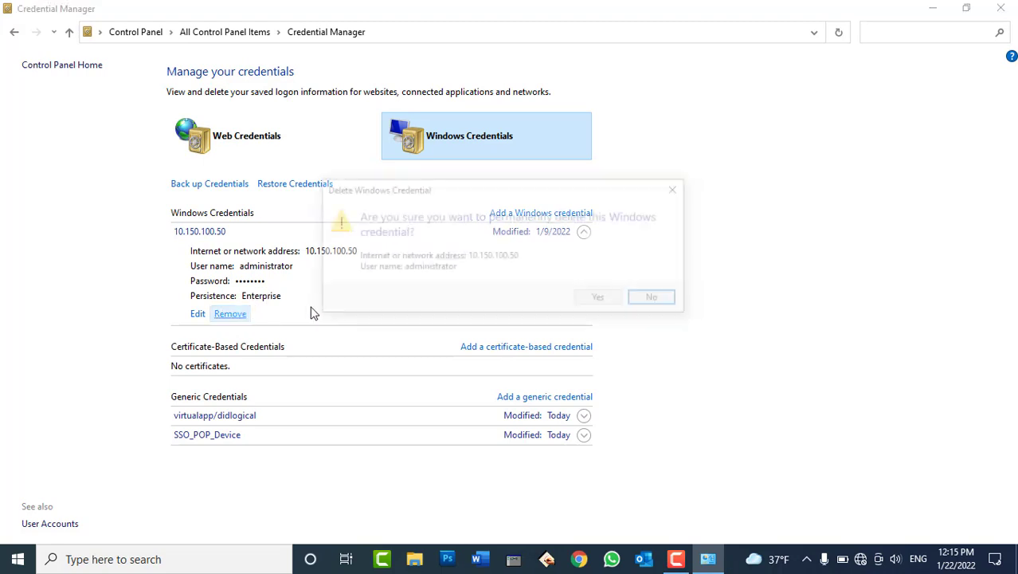
left_click(599, 297)
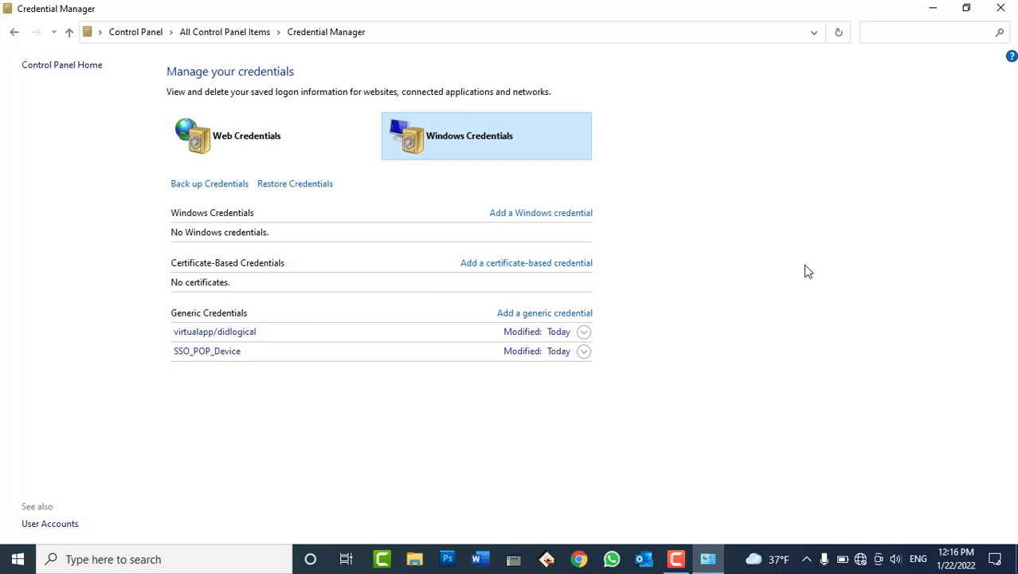
Restore the Windows credentials from the MyPC Credentials.crd backup file.
left_click(275, 191)
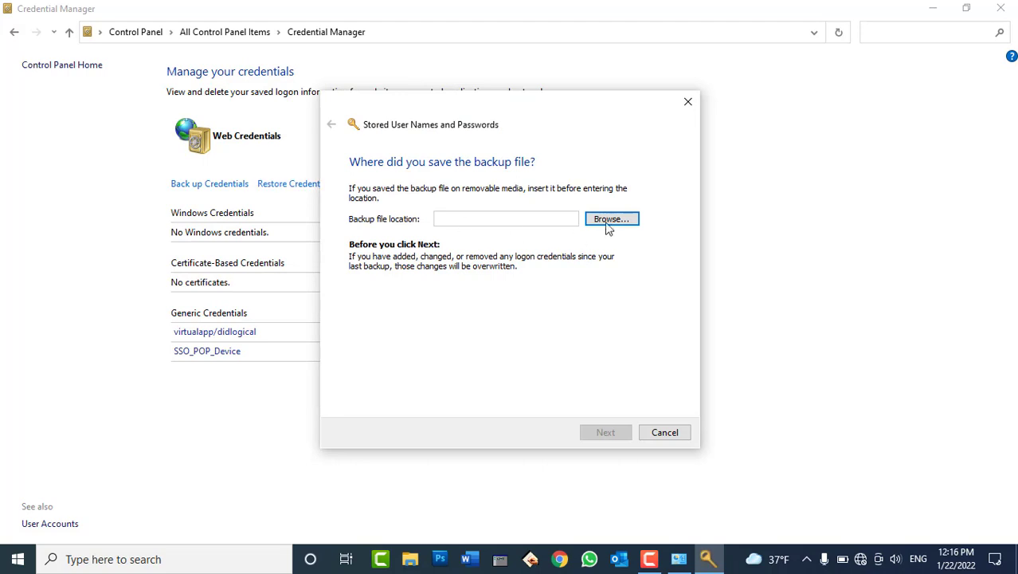
left_click(608, 220)
left_click(494, 247)
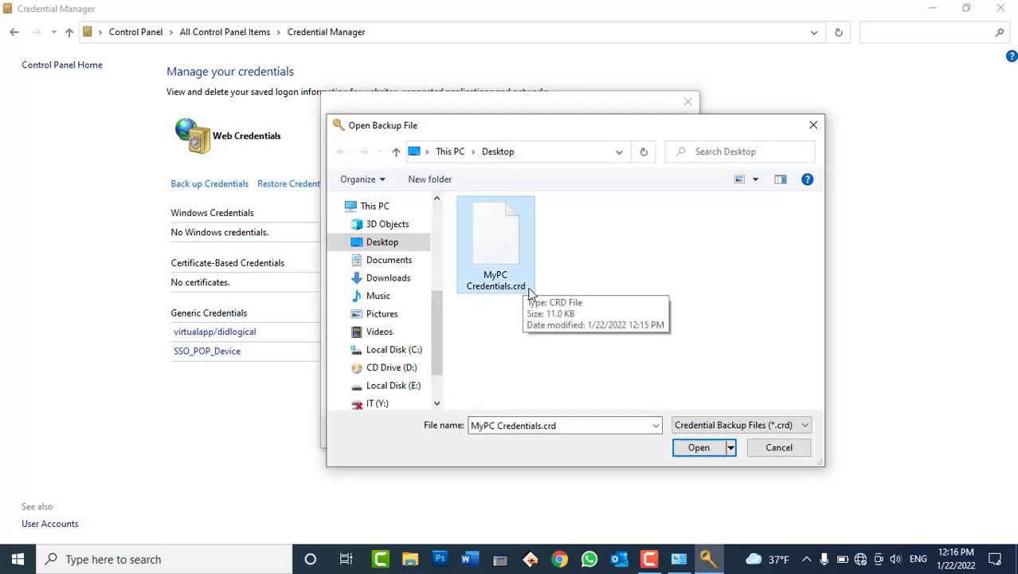
left_click(691, 452)
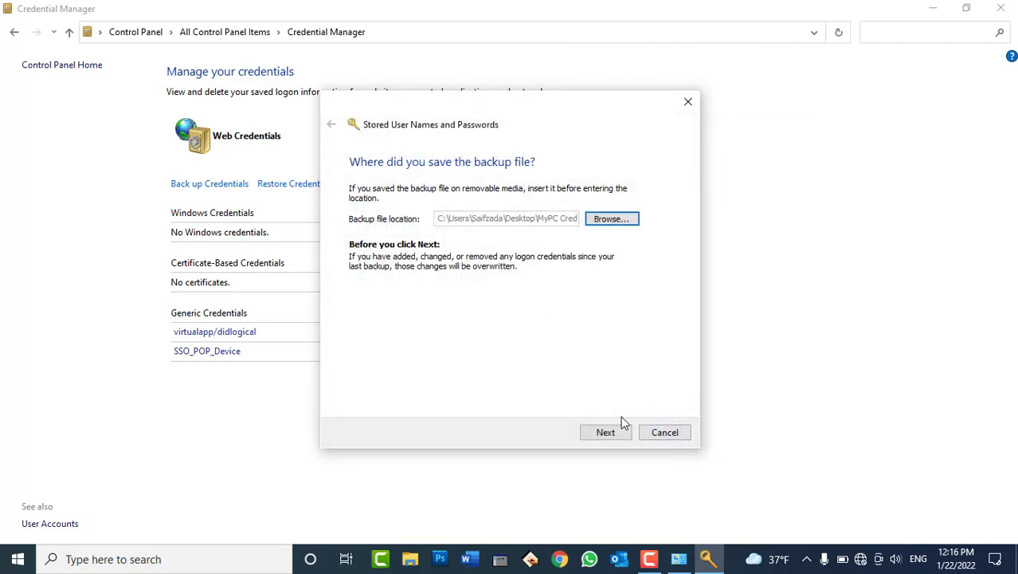
left_click(615, 432)
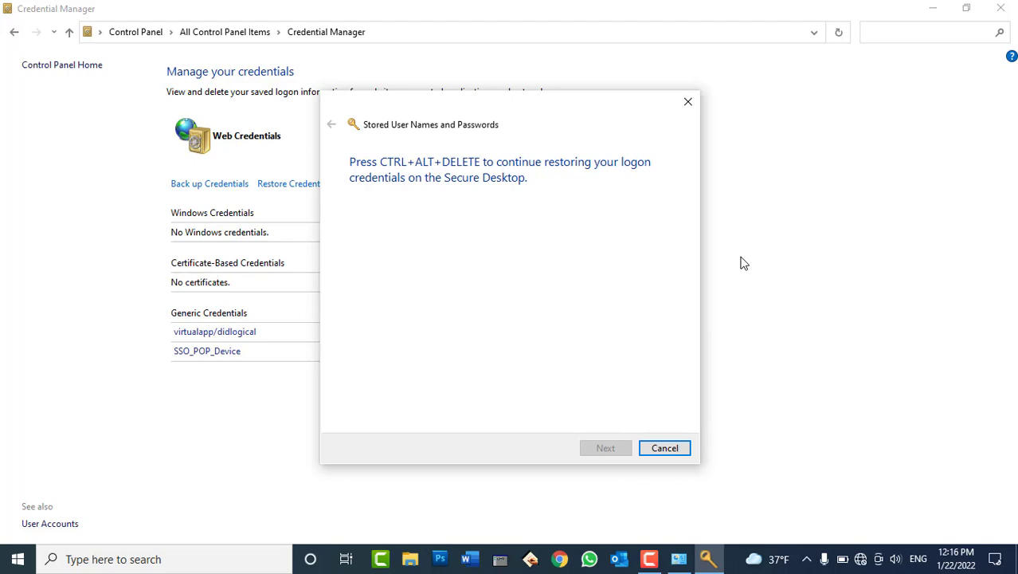
key("Escape")
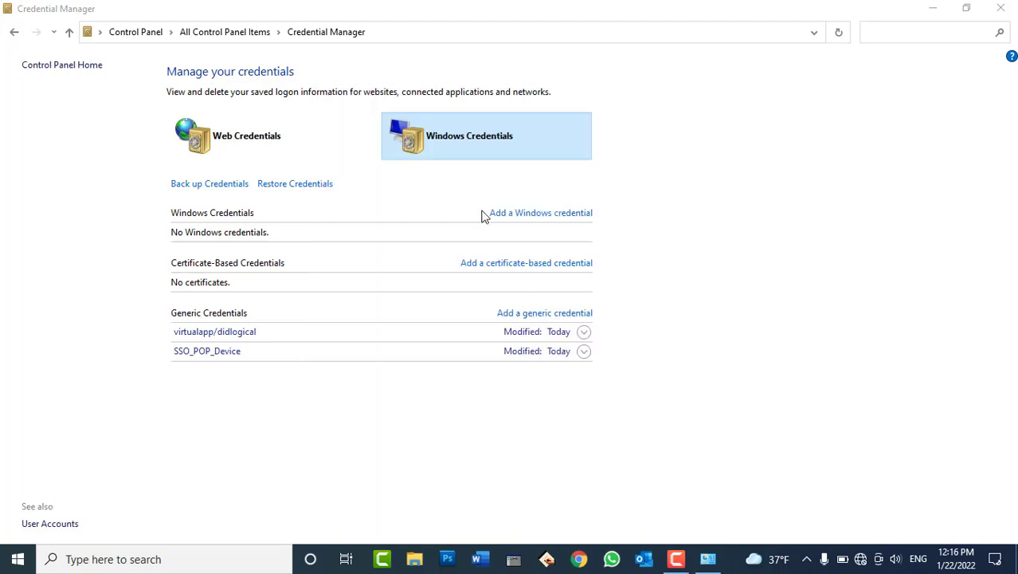
Verify the restored 10.150.100.30 credential, then go back to All Control Panel Items.
left_click(257, 139)
left_click(463, 139)
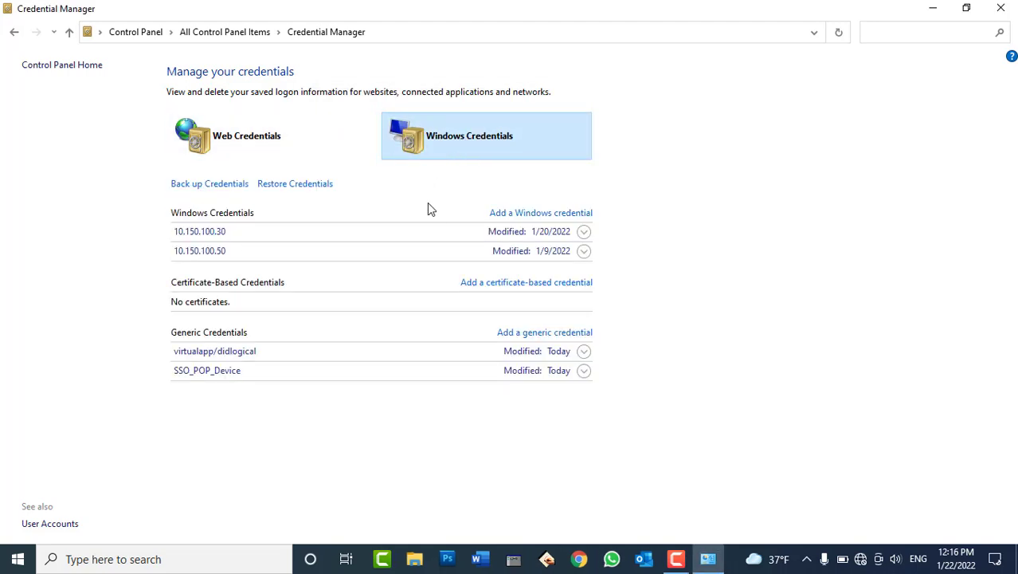
left_click(245, 233)
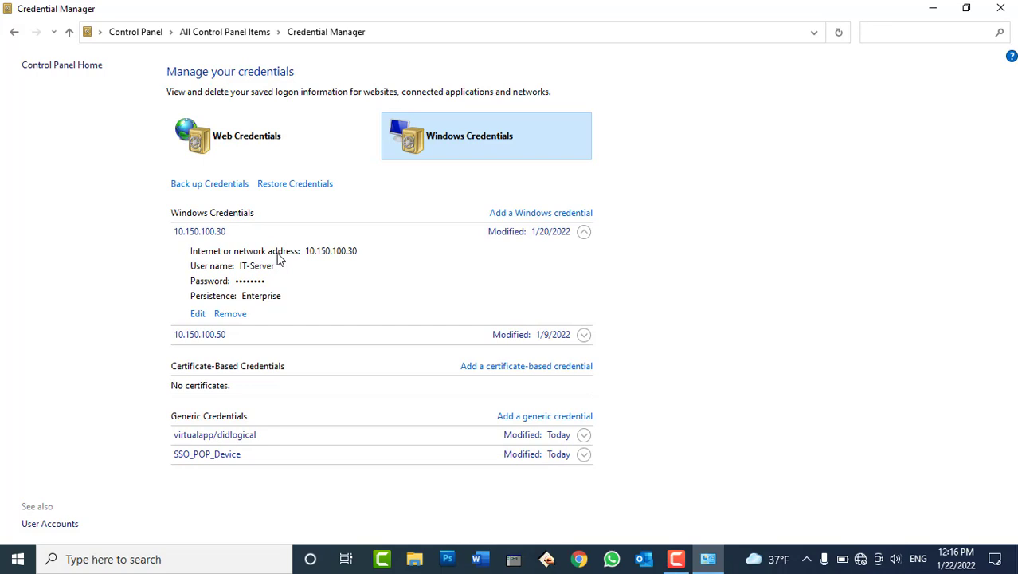
left_click(14, 32)
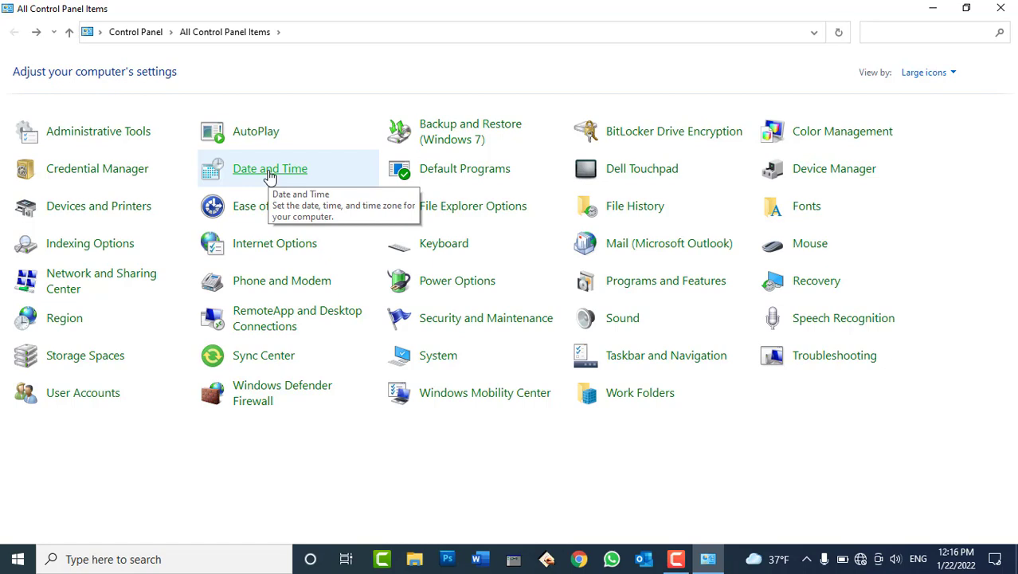
left_click(708, 558)
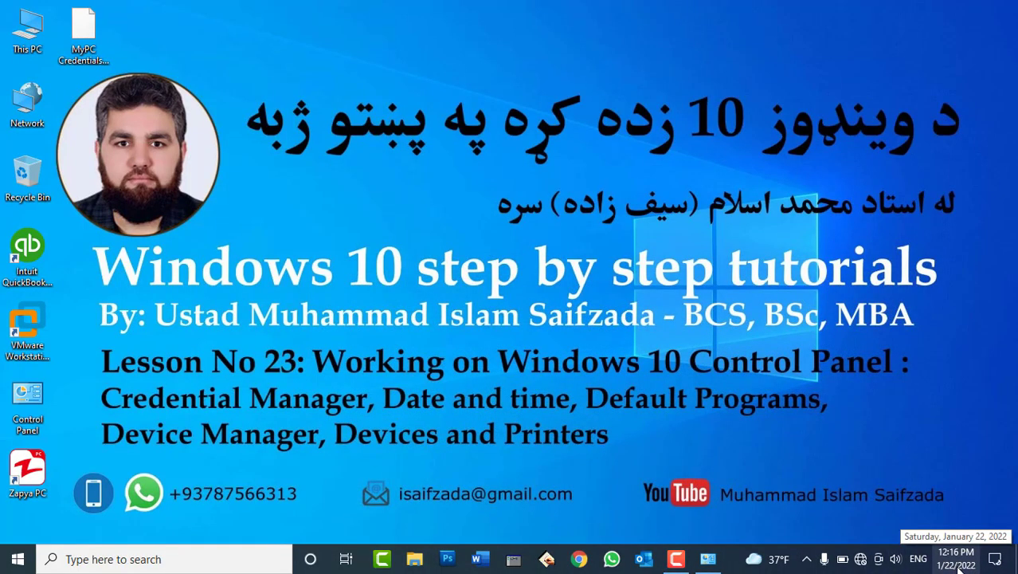
left_click(708, 559)
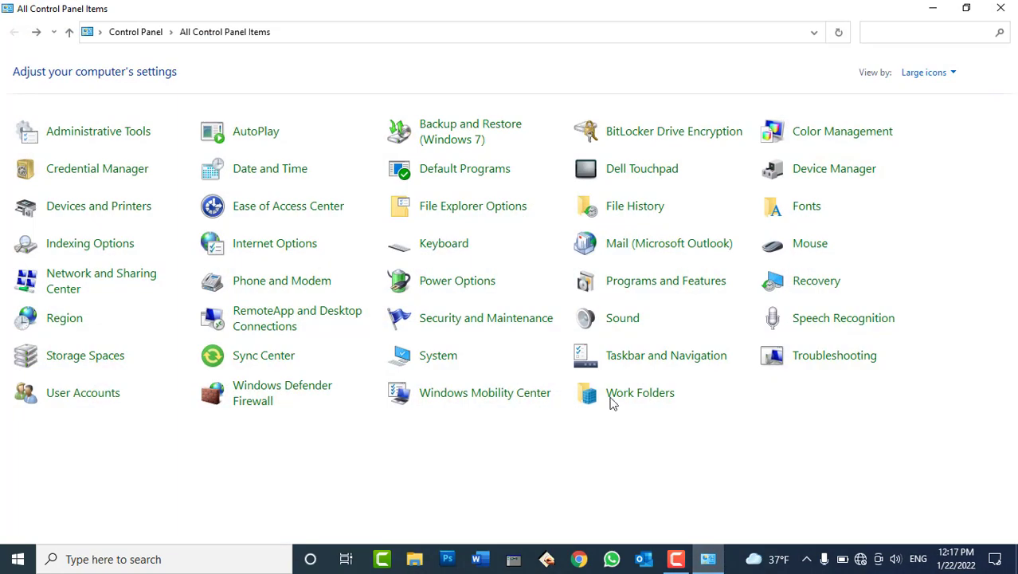
left_click(274, 170)
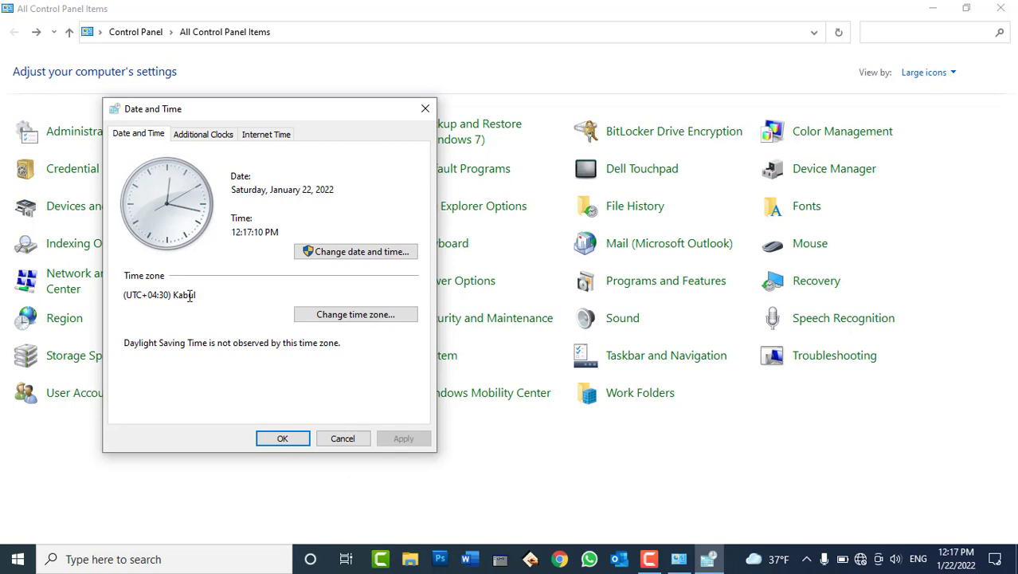
left_click(326, 317)
left_click(264, 196)
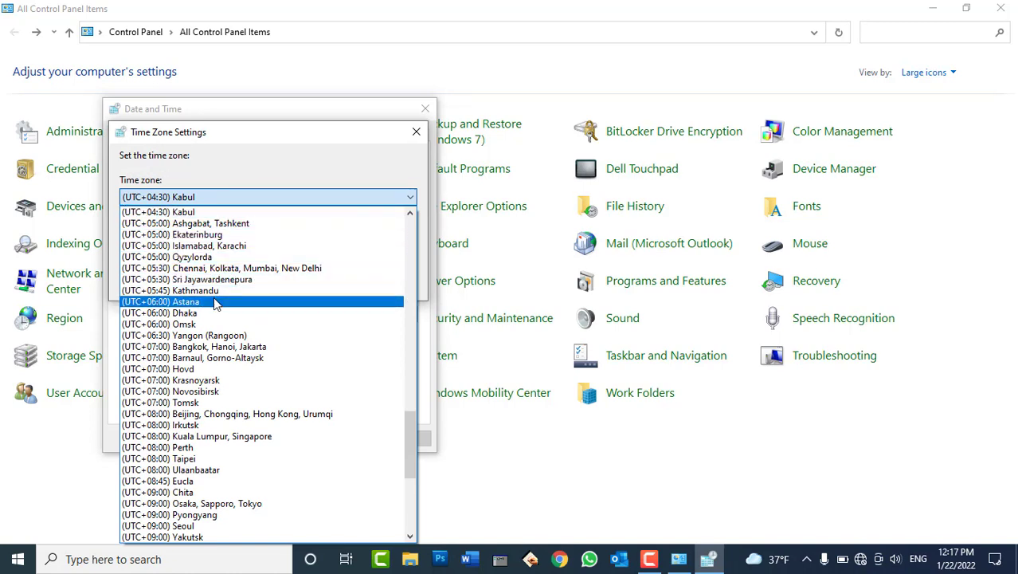
left_click(202, 169)
left_click(300, 283)
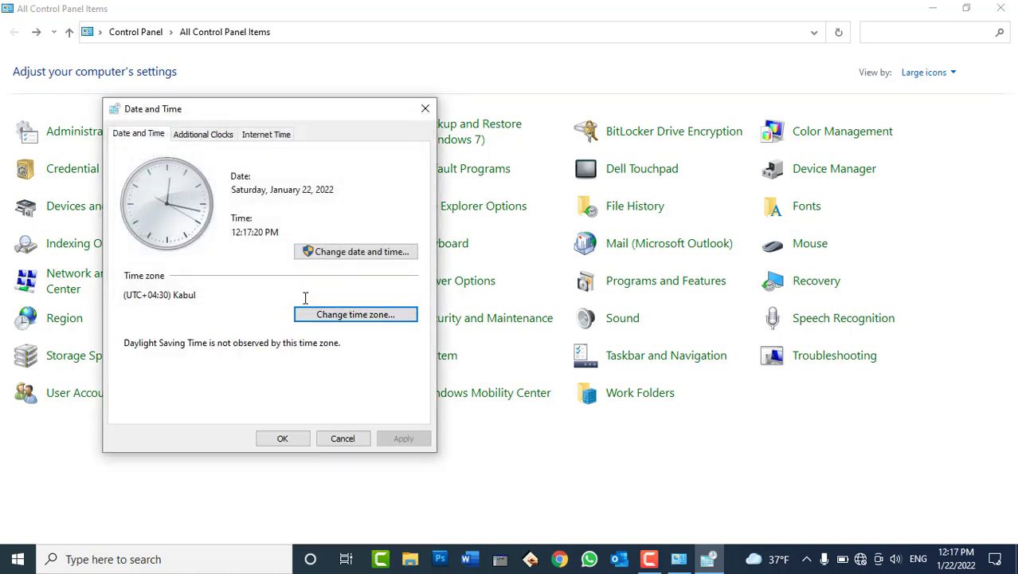
left_click(363, 253)
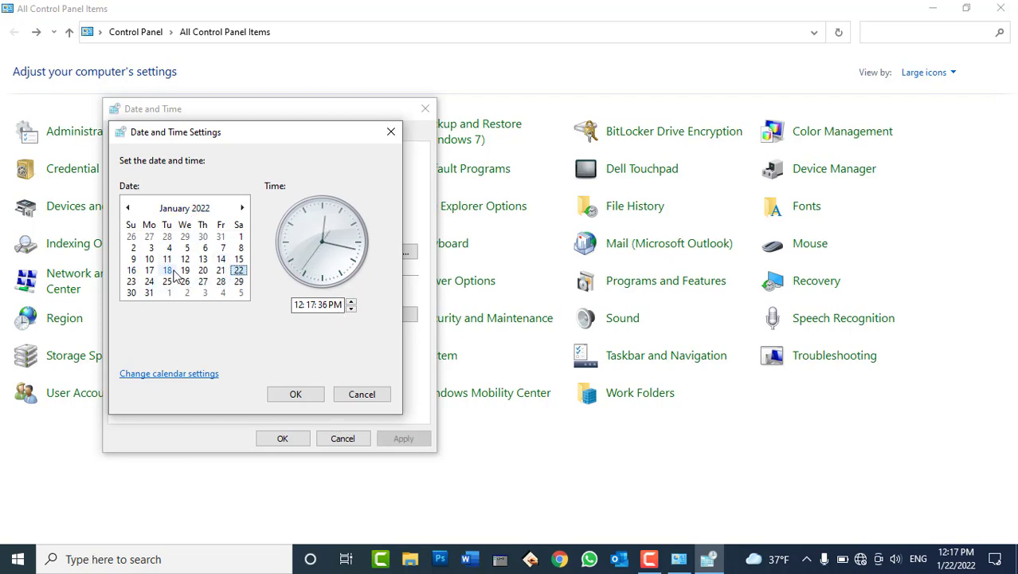
left_click(174, 212)
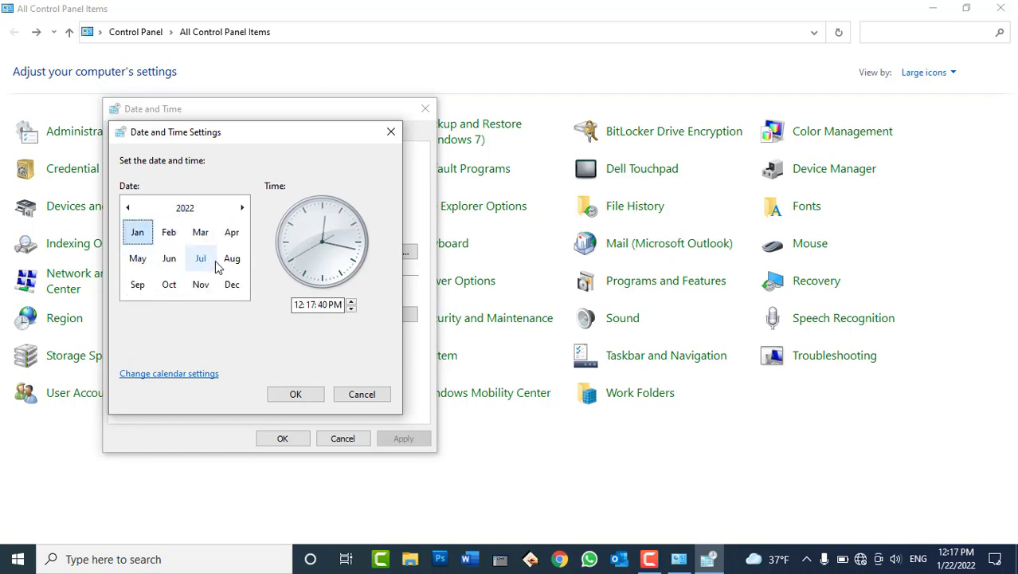
left_click(187, 208)
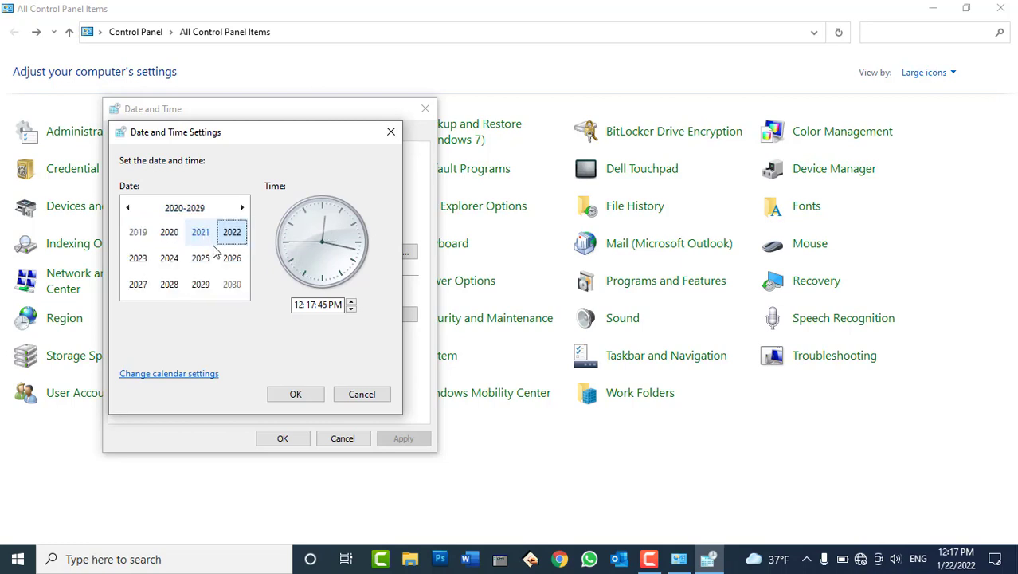
left_click(231, 232)
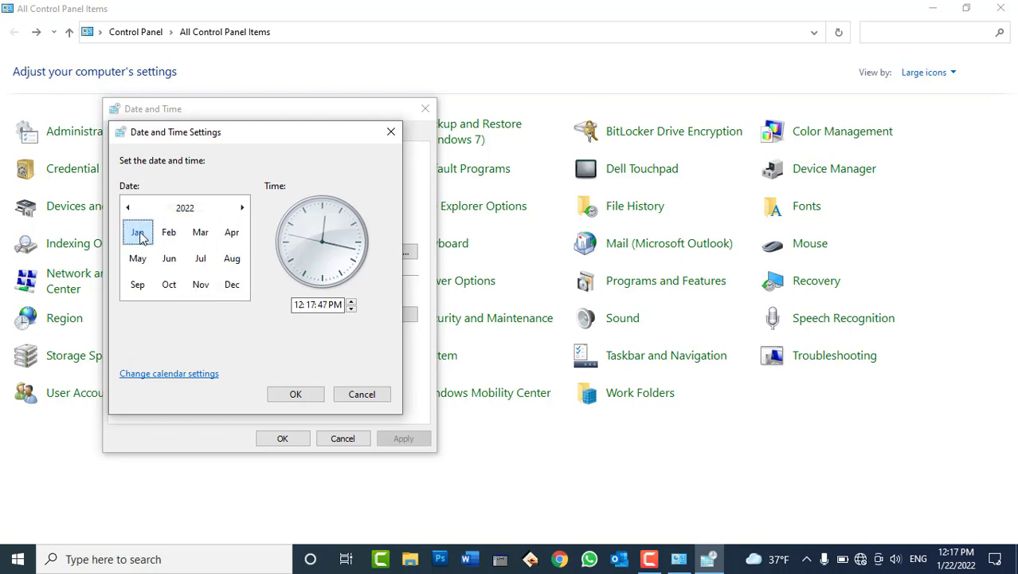
left_click(140, 234)
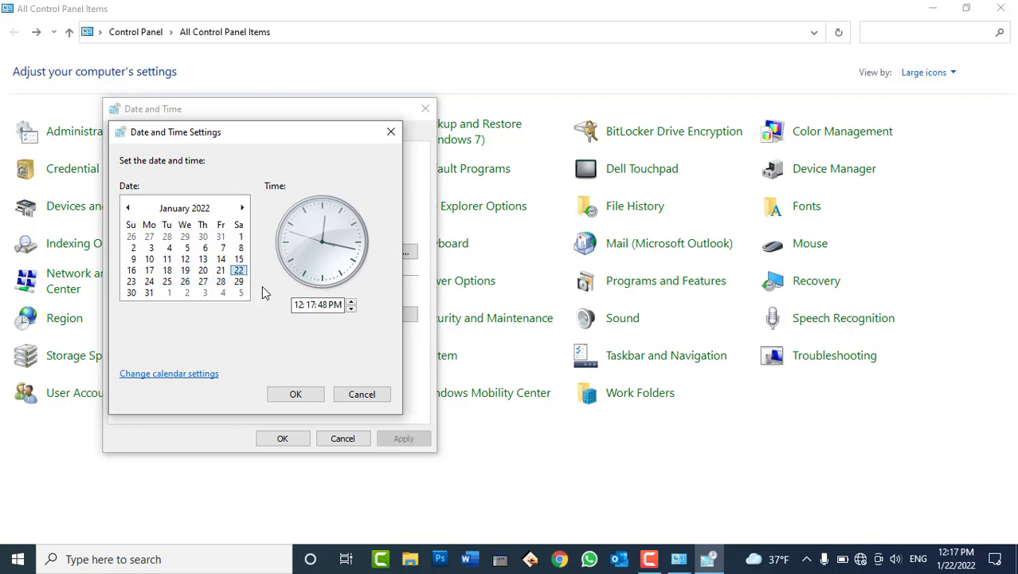
left_click(307, 392)
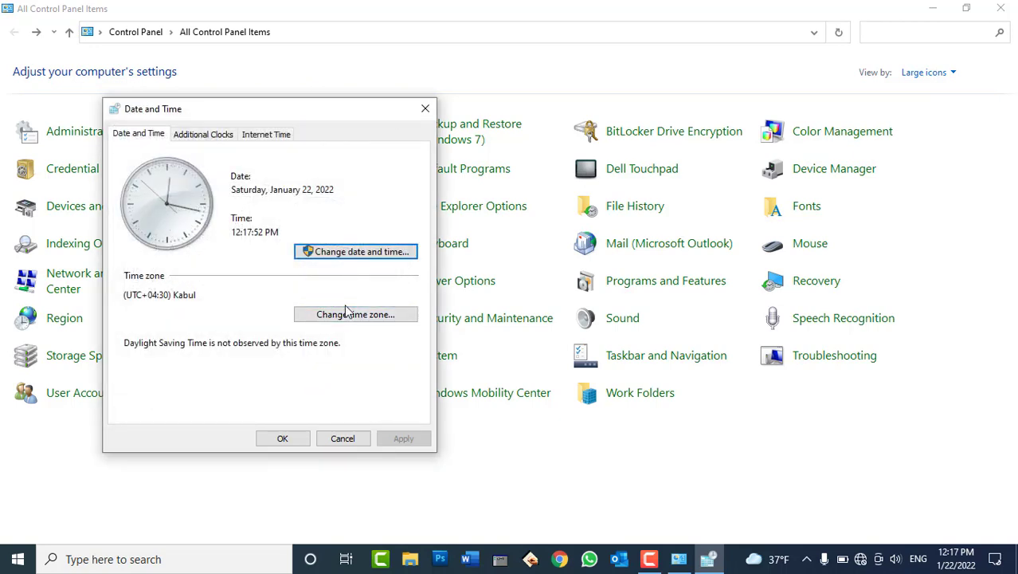
Enable the first additional clock in the Islamabad, Karachi (UTC+05:00) time zone.
left_click(219, 138)
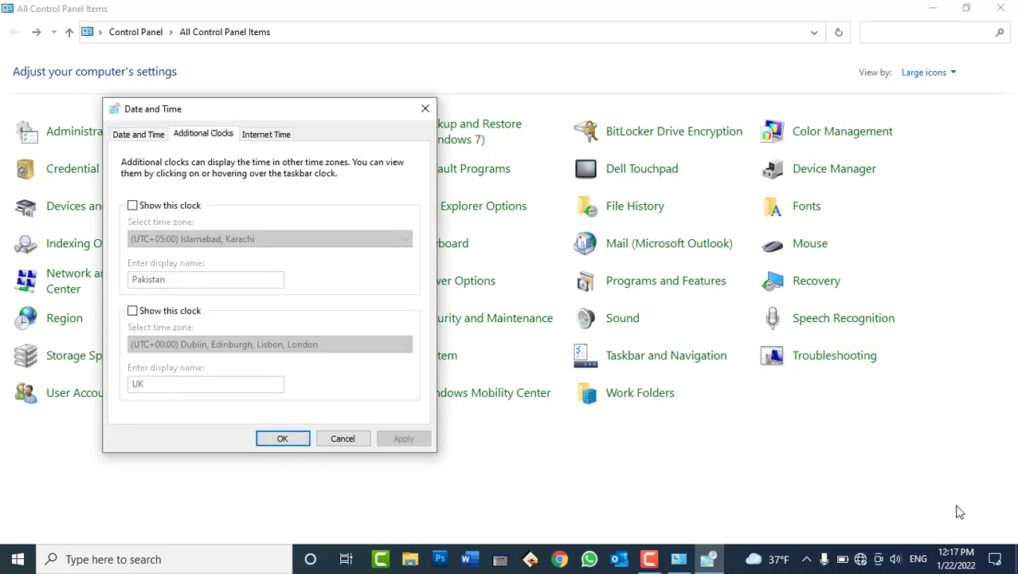
mouse_move(955, 564)
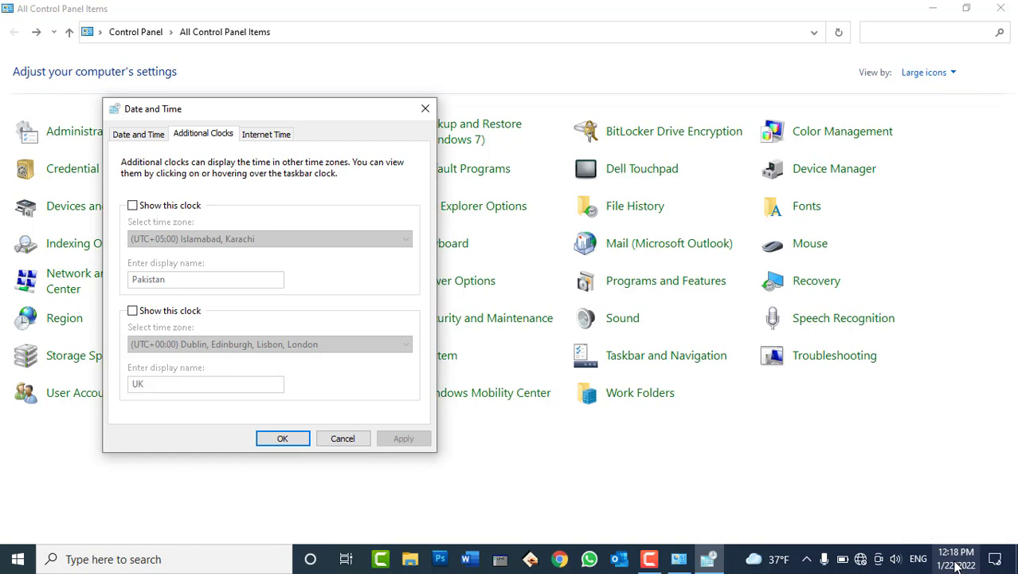
left_click(161, 209)
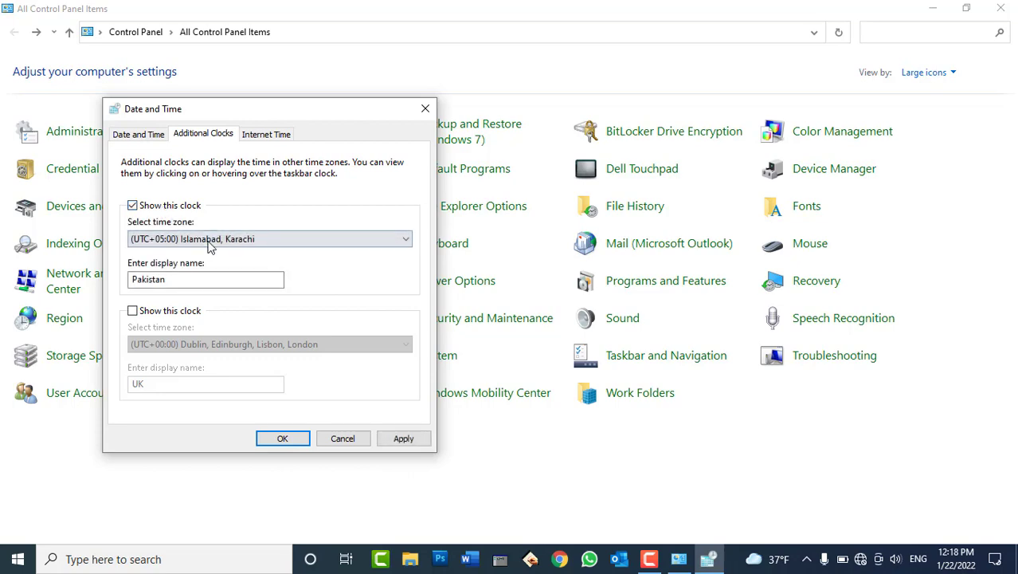
left_click(212, 239)
left_click(236, 8)
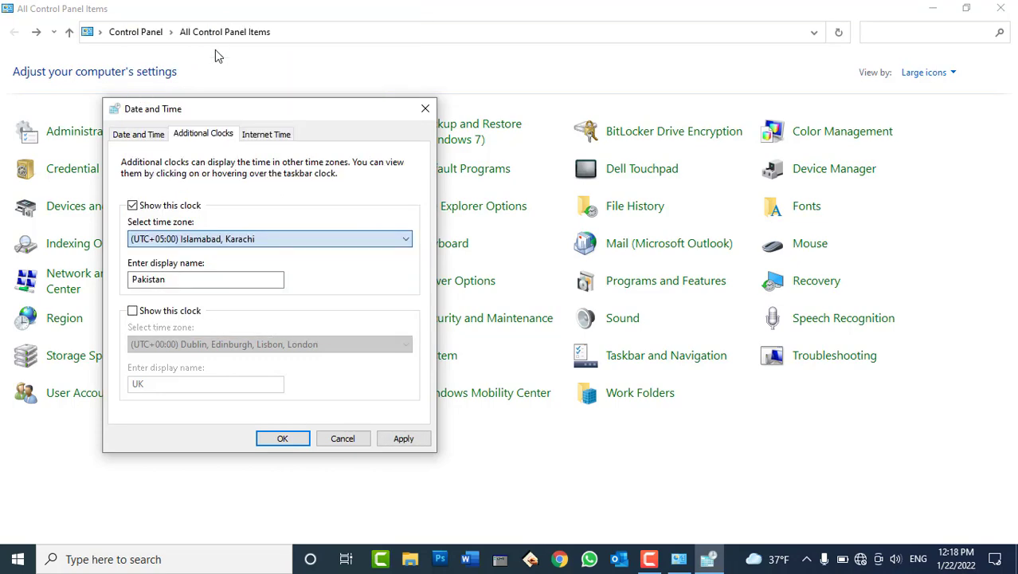
left_click(183, 281)
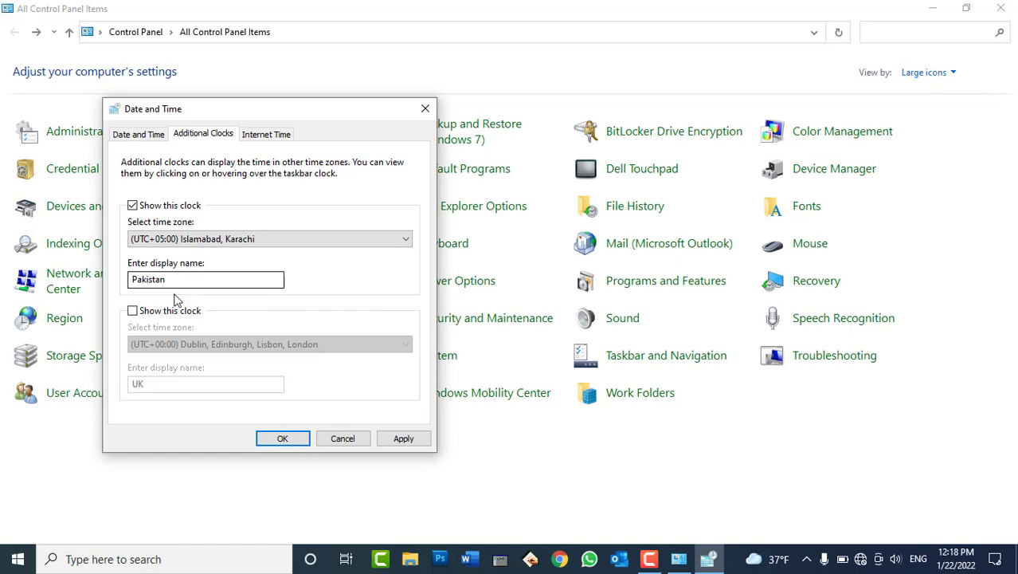
Enable the second clock named UK, keep the first named Pakistan, then apply and close.
left_click(132, 311)
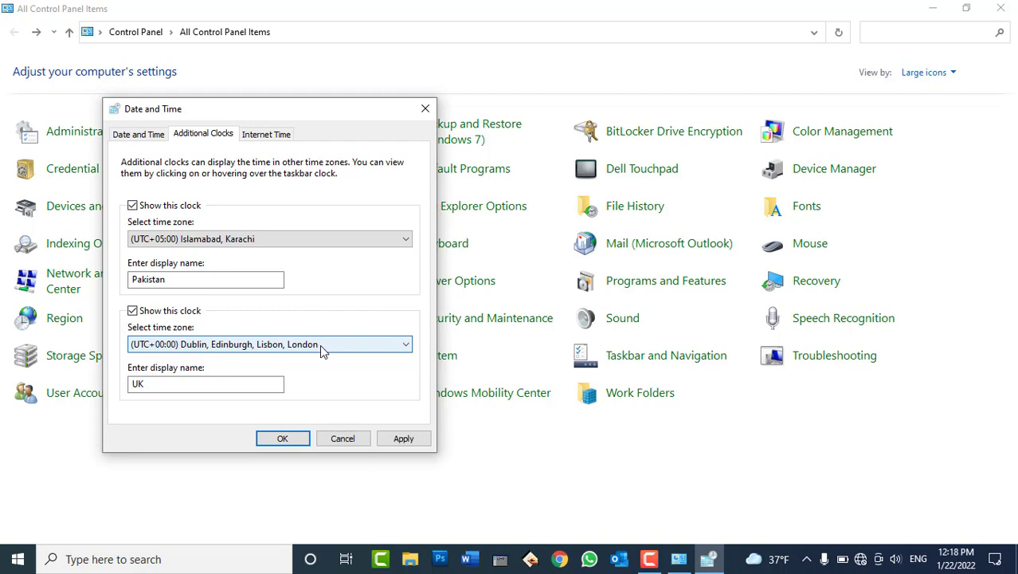
left_click(216, 383)
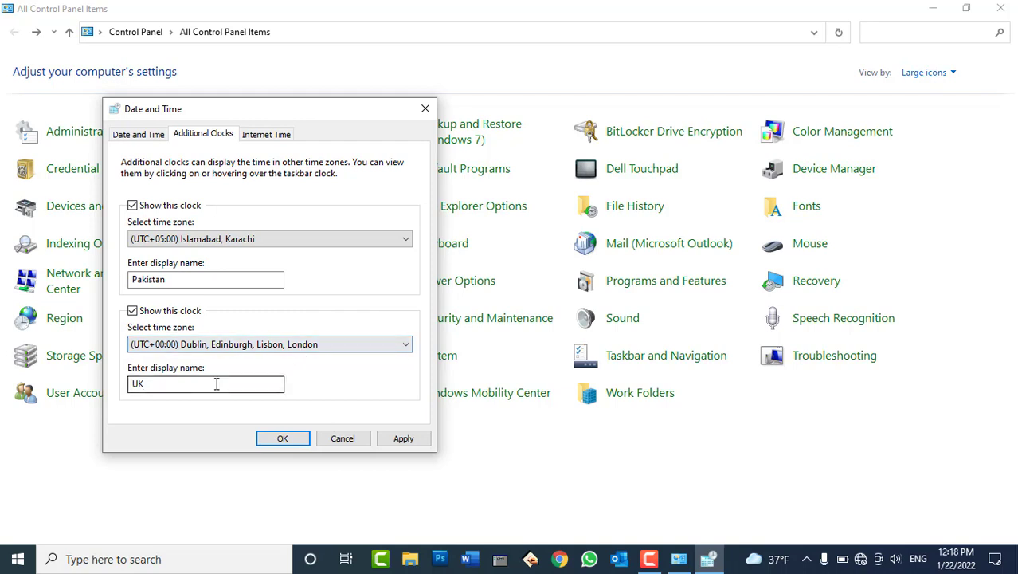
double_click(162, 383)
key("BackSpace")
type("UK")
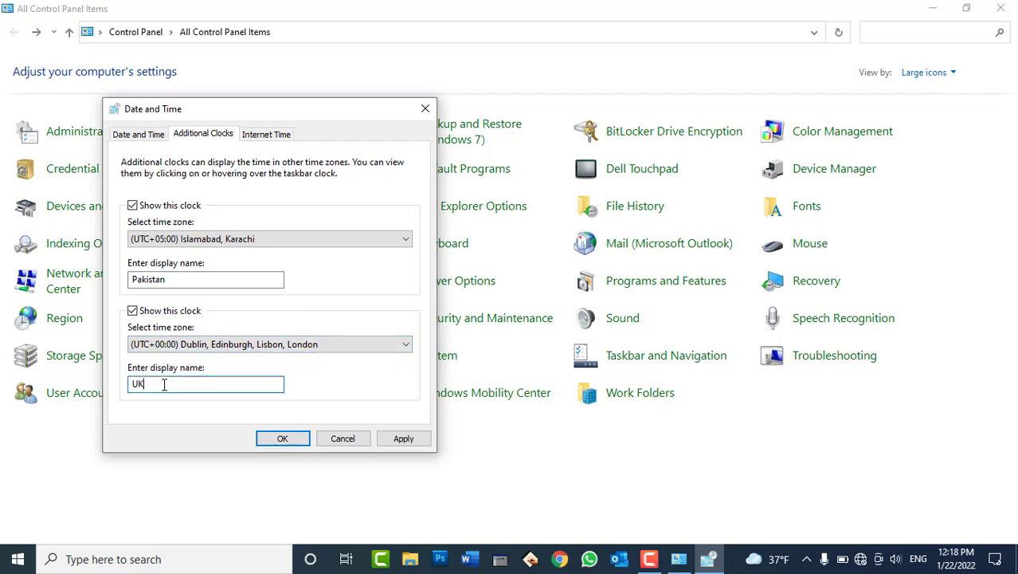
double_click(180, 278)
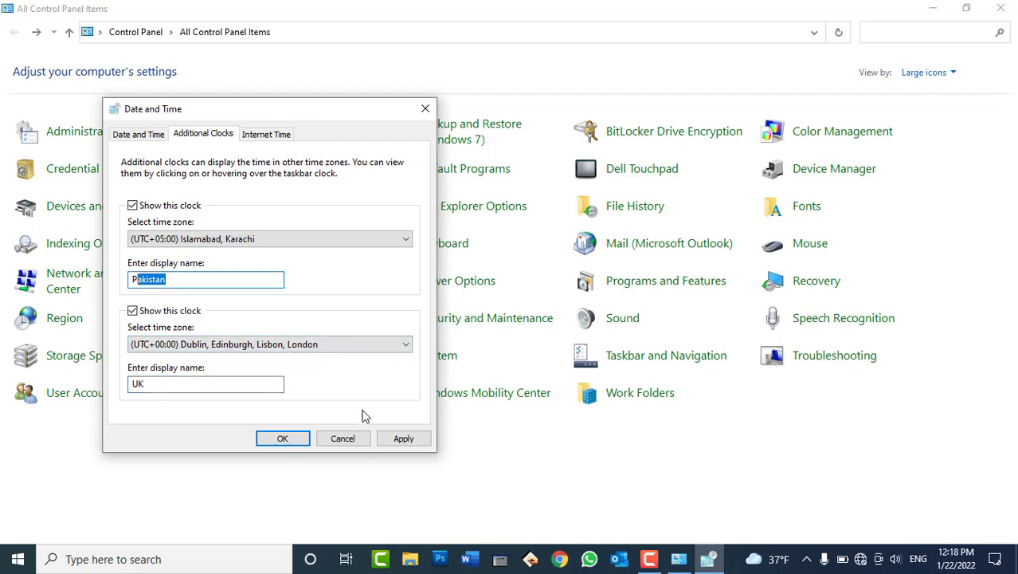
left_click(390, 438)
left_click(326, 440)
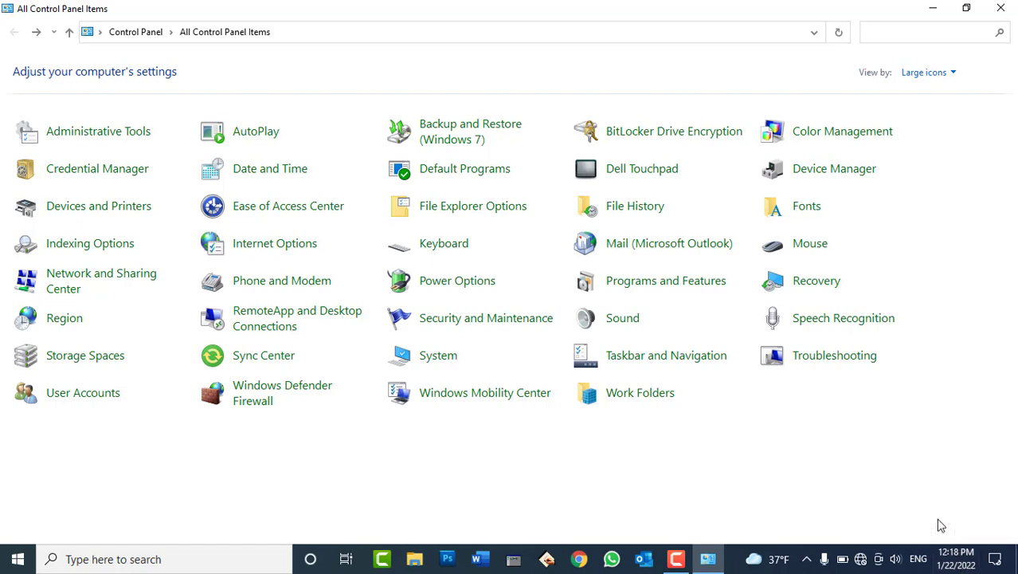
Set the system time back to 7:19 PM.
left_click(273, 170)
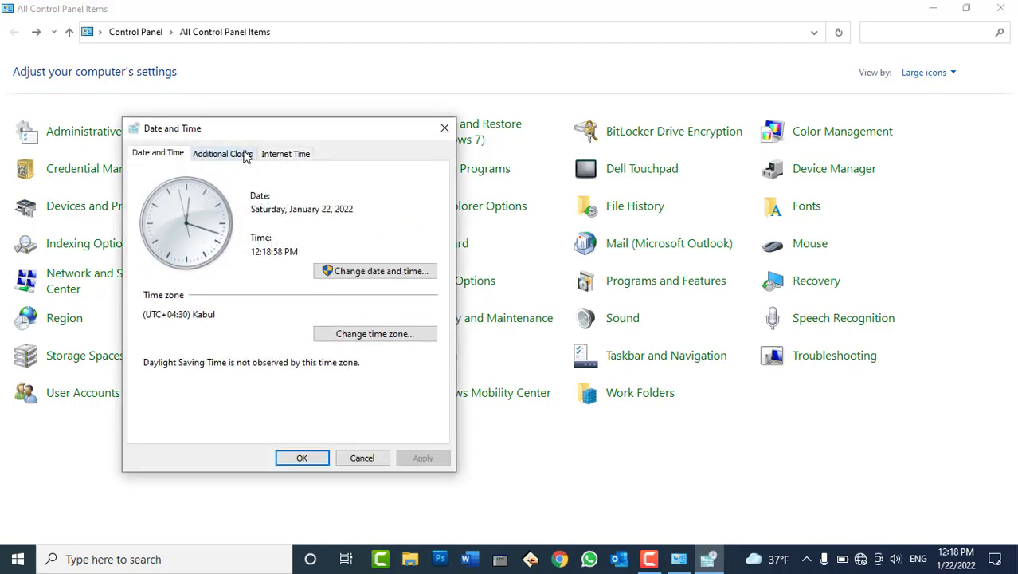
left_click(241, 153)
left_click(160, 154)
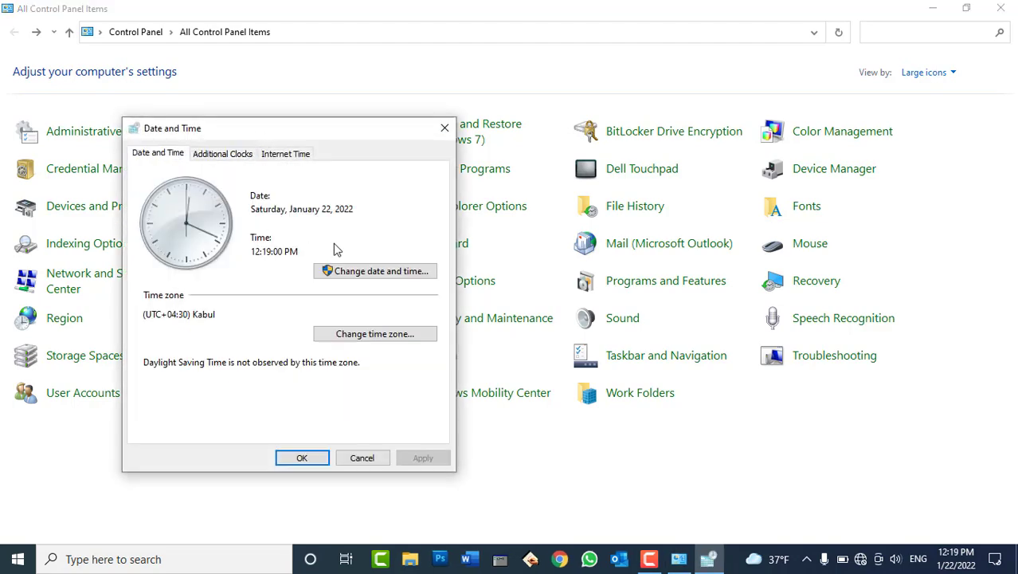
left_click(368, 271)
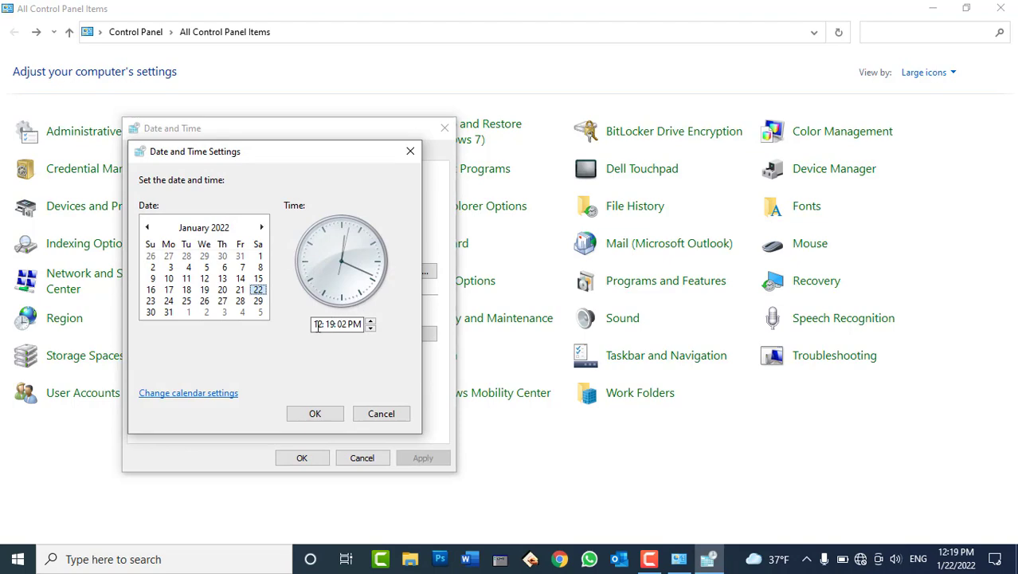
left_click(370, 329)
left_click(370, 329)
left_click(370, 329)
left_click(369, 329)
left_click(370, 329)
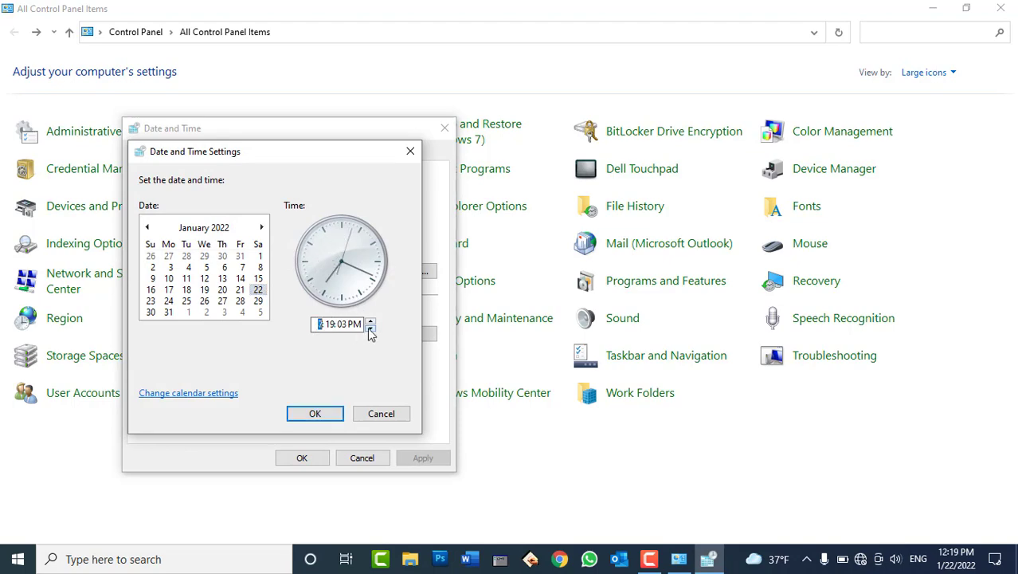
left_click(331, 411)
Change the system date to Thursday, January 13, 2022.
left_click(360, 273)
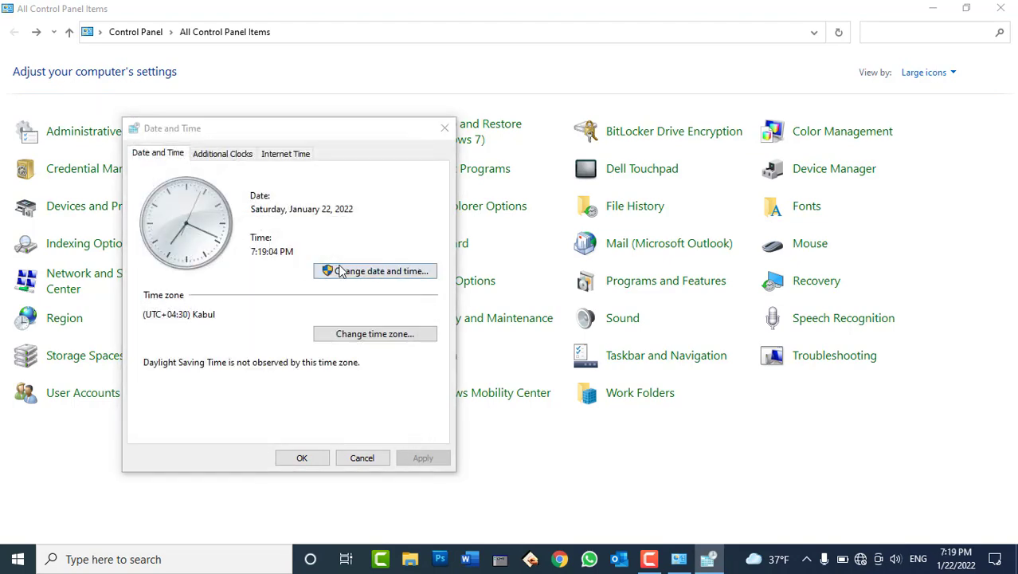
left_click(223, 279)
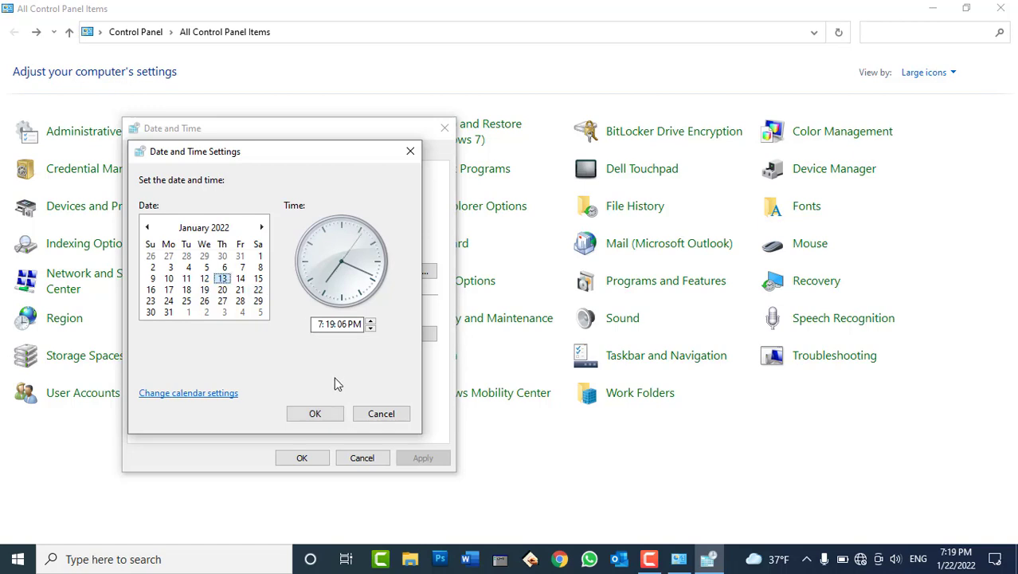
left_click(330, 413)
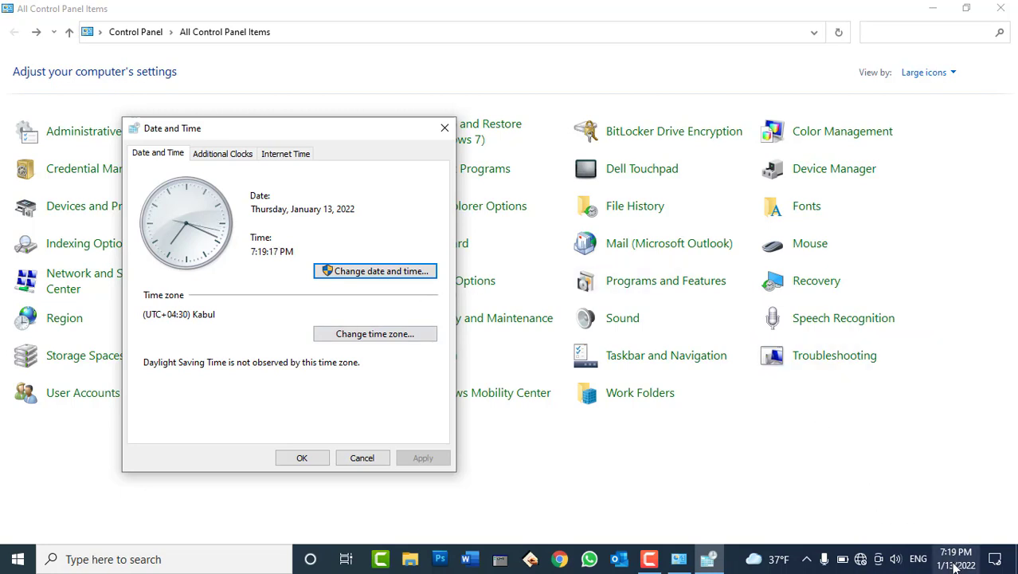
mouse_move(956, 565)
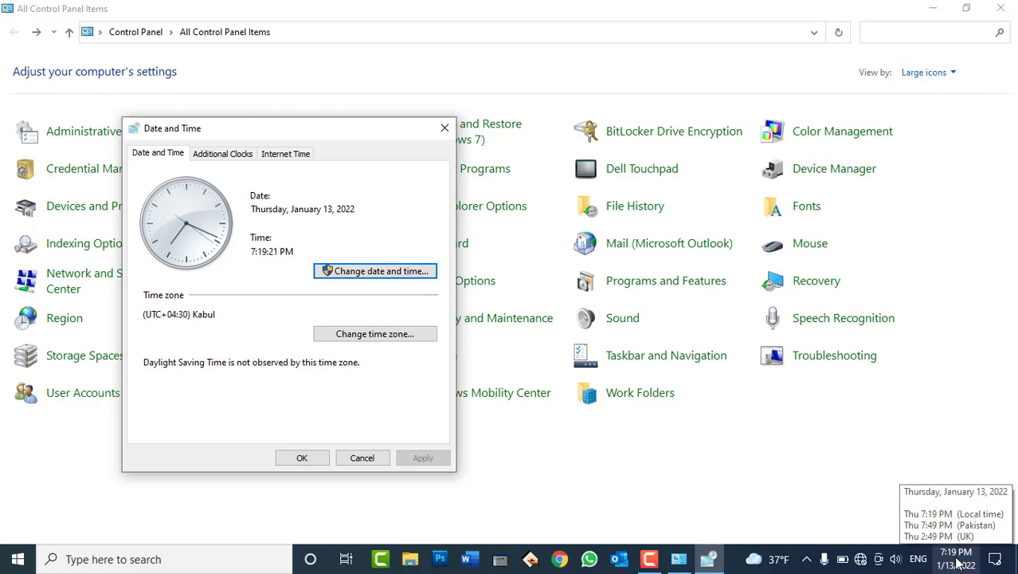
Open the Internet Time settings in the Date and Time dialog.
left_click(251, 156)
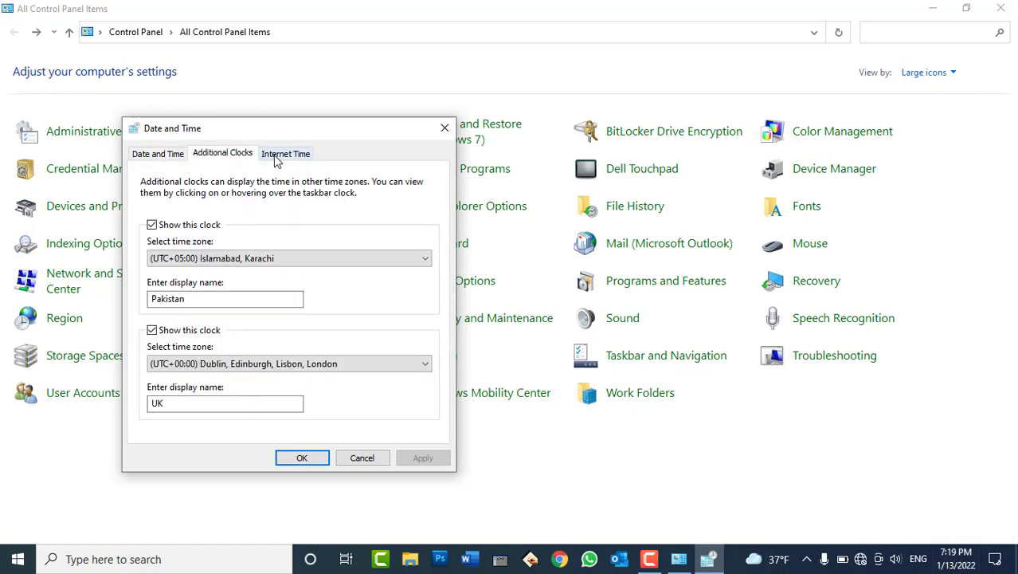
left_click(274, 156)
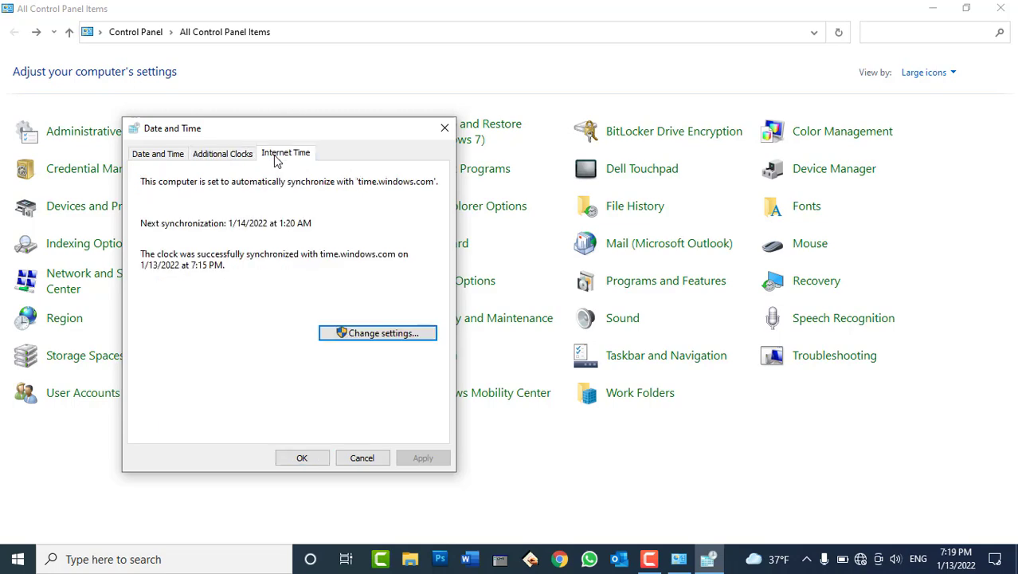
left_click(384, 334)
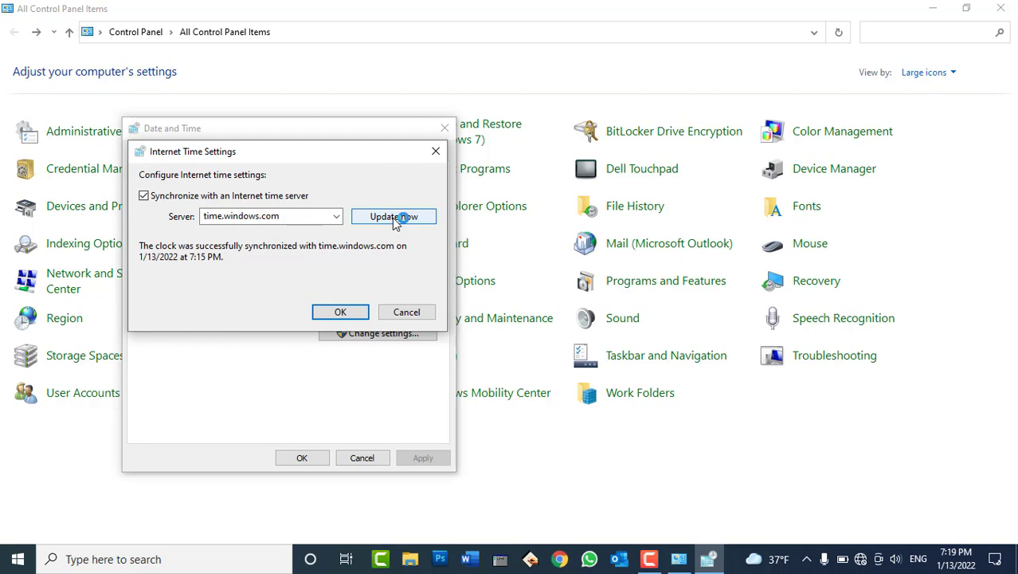
Turn Wi-Fi on and connect to the HIK-LS-254 network.
left_click(861, 558)
left_click(785, 517)
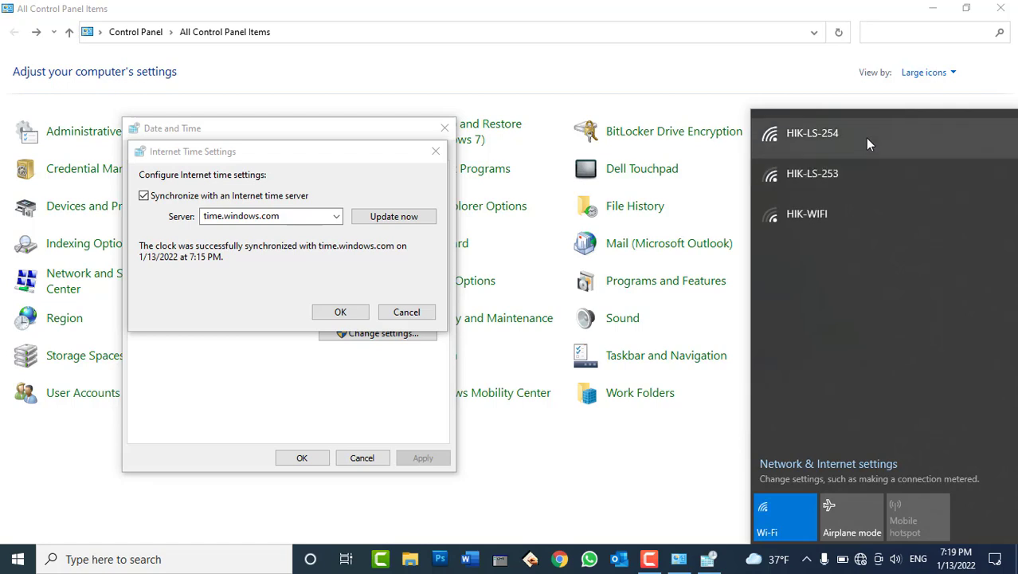
left_click(869, 138)
left_click(926, 239)
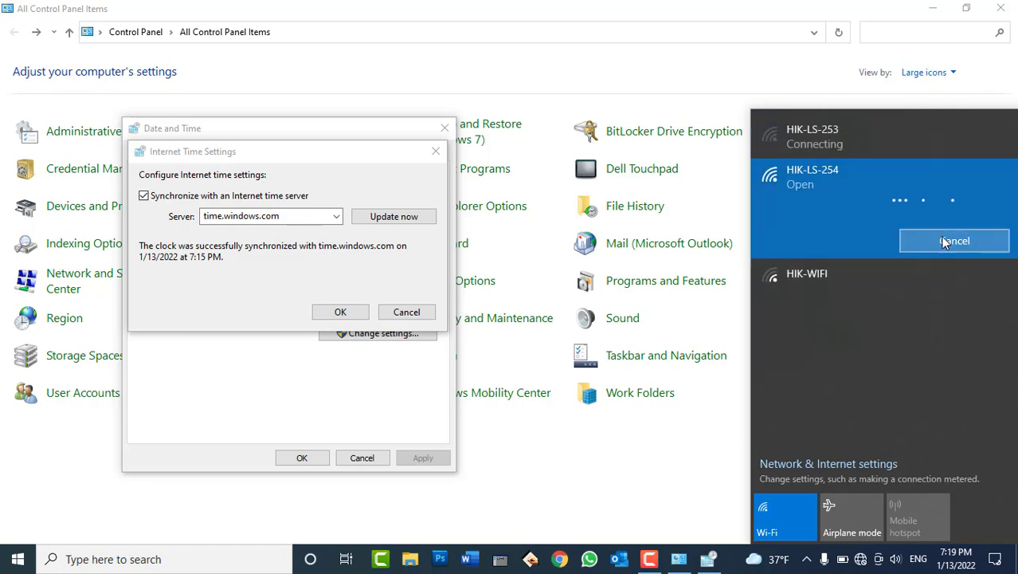
left_click(841, 275)
left_click(840, 137)
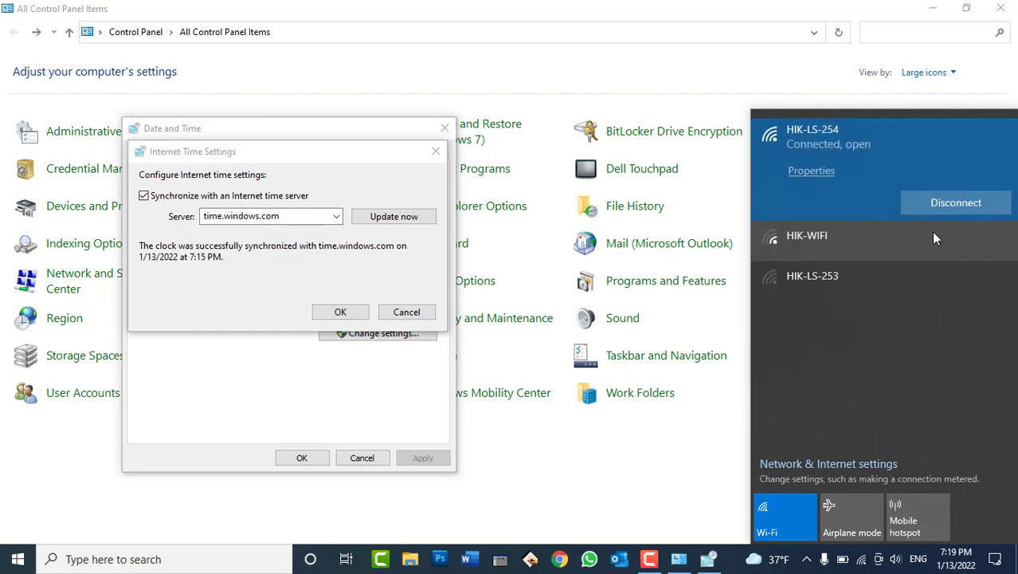
left_click(235, 271)
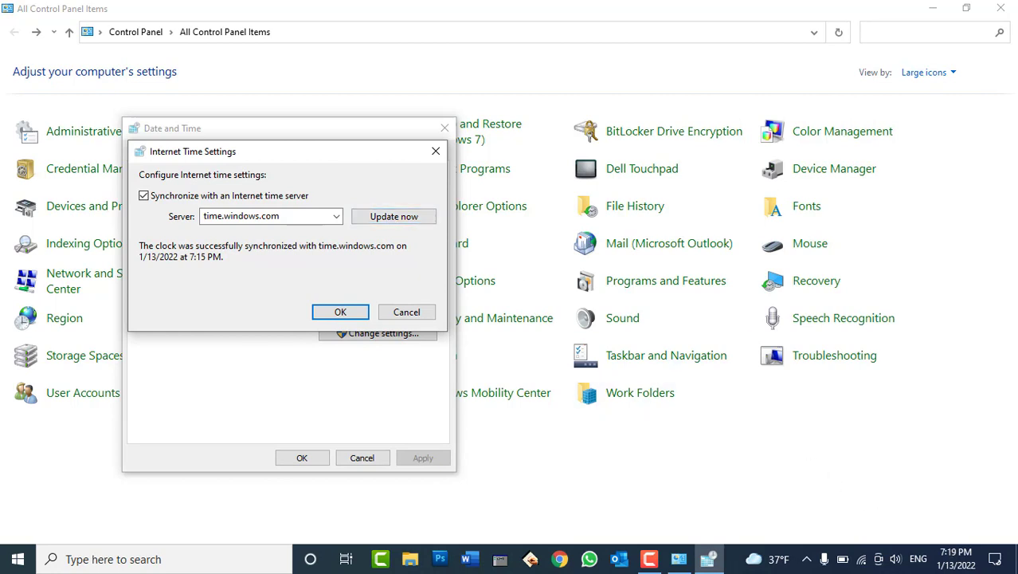
Sync the clock with time.windows.com and close both Date and Time dialogs.
left_click(411, 218)
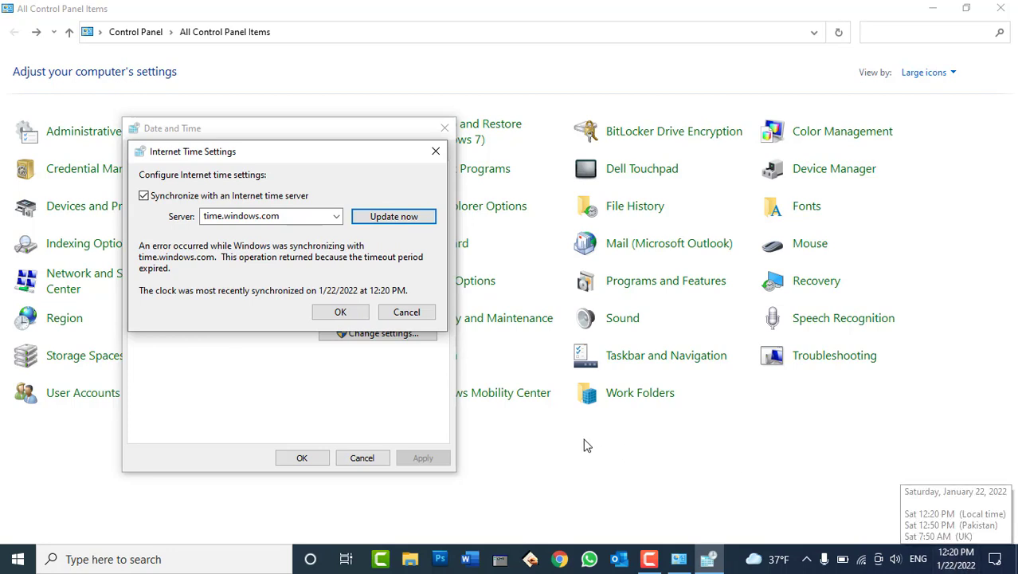
left_click(348, 315)
left_click(302, 457)
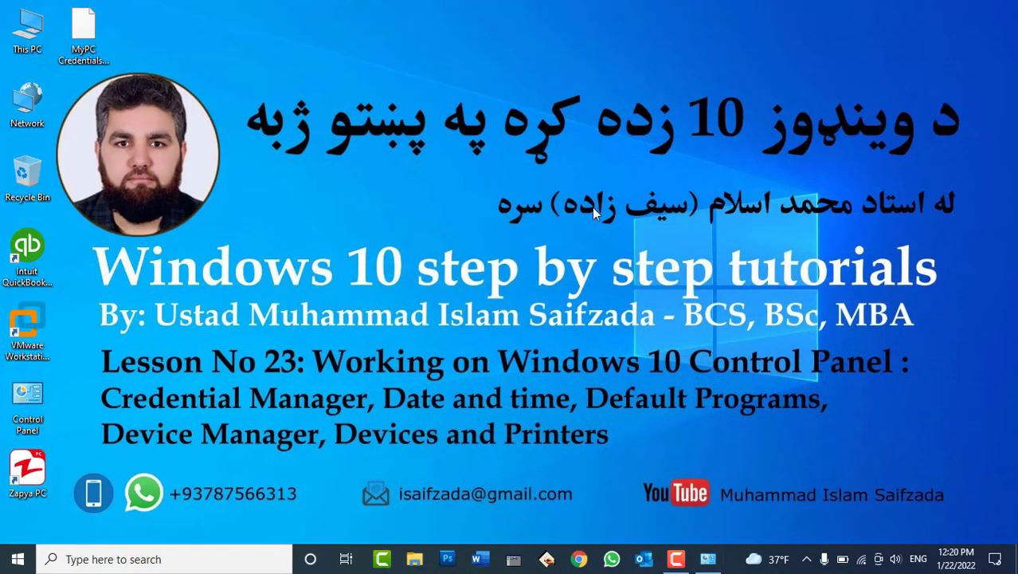
key("super+r")
type("winword")
key("Return")
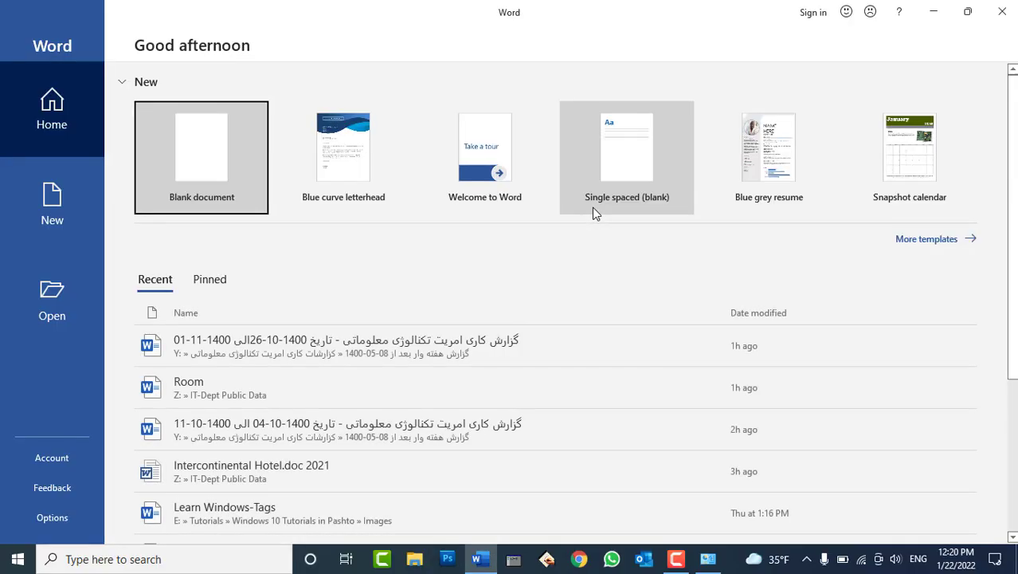
left_click(593, 211)
type("ww")
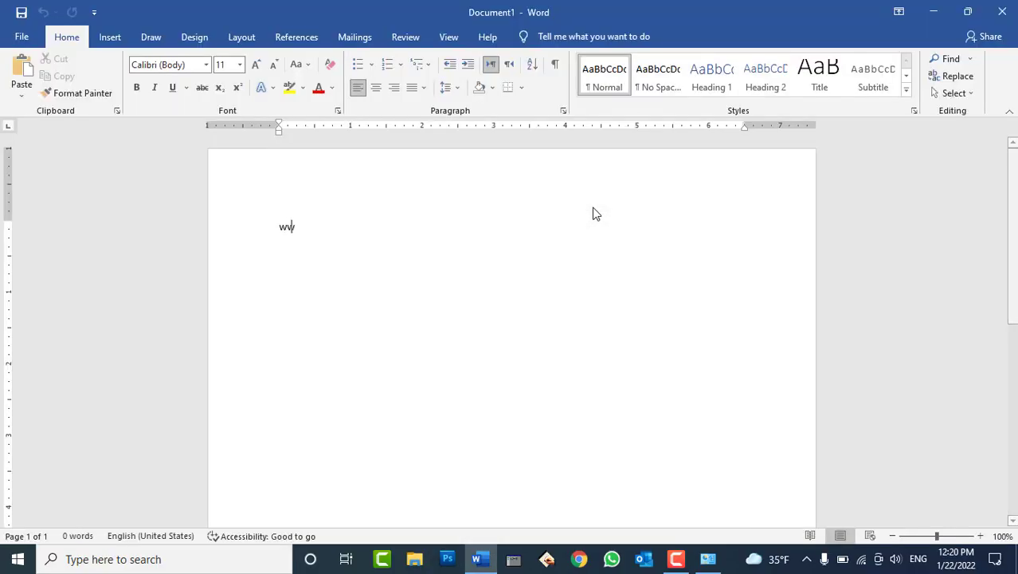
type("w.google.c")
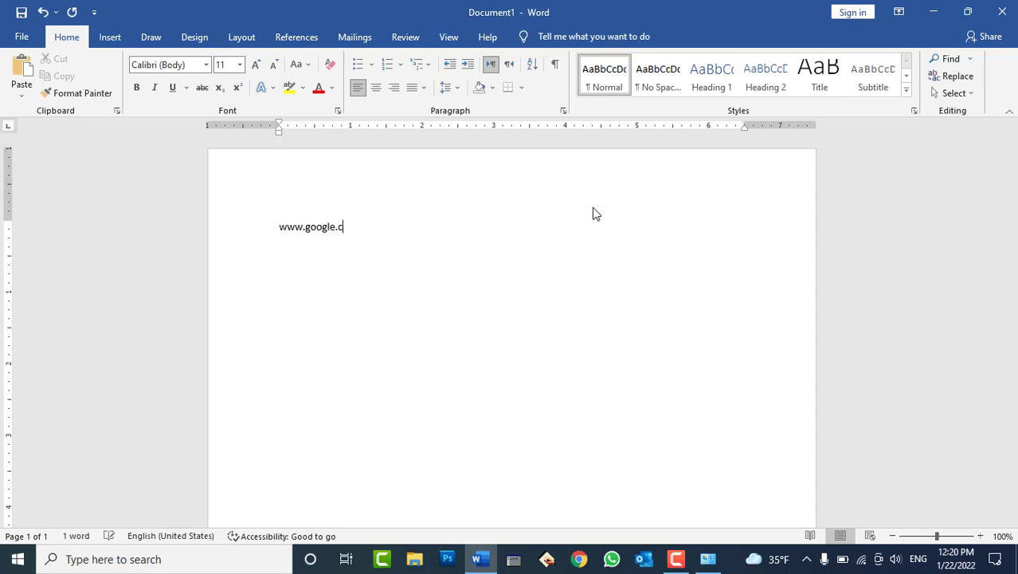
type("om")
key("Return")
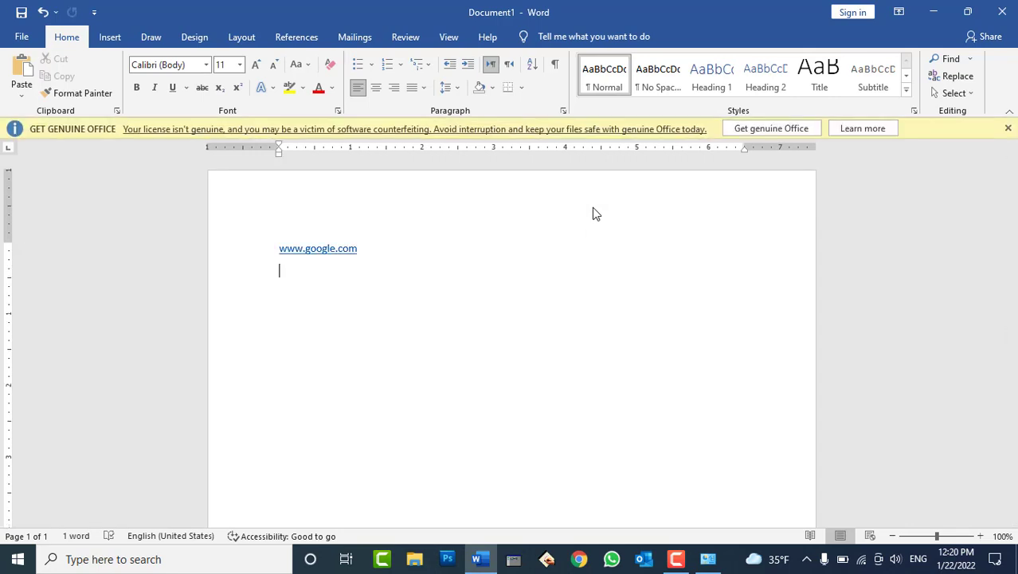
triple_click(320, 253)
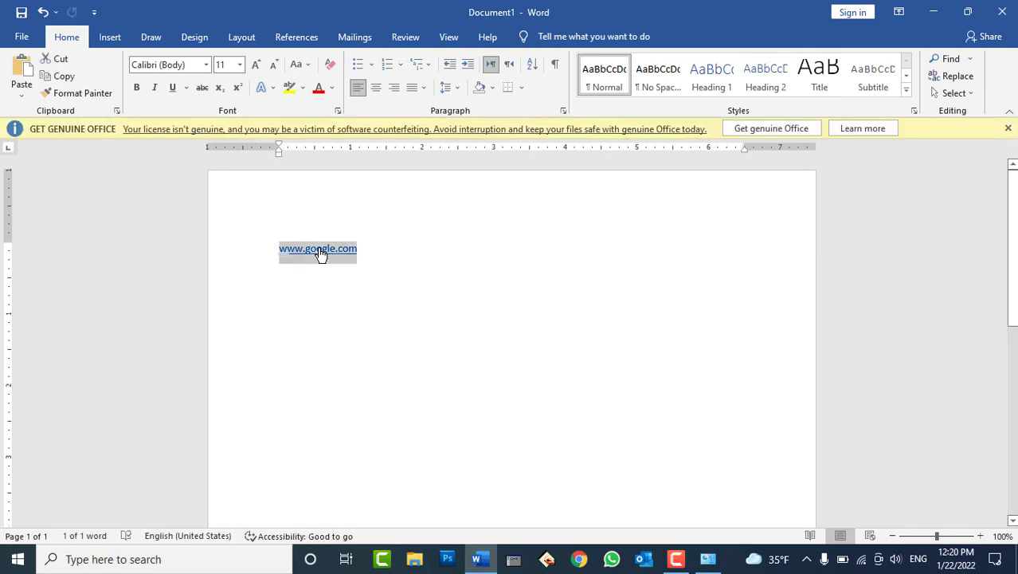
left_click(320, 253, "ctrl")
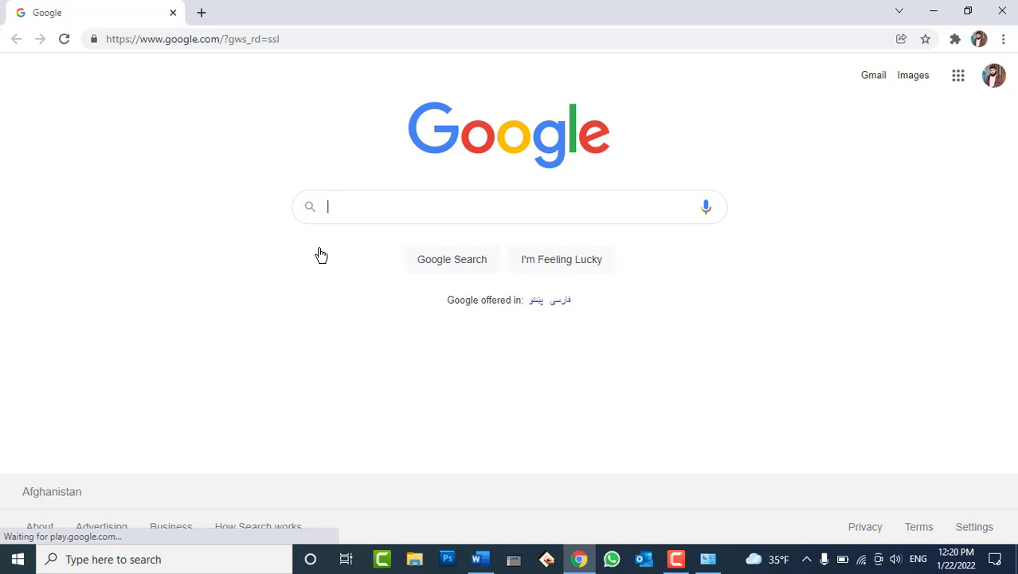
left_click(1004, 10)
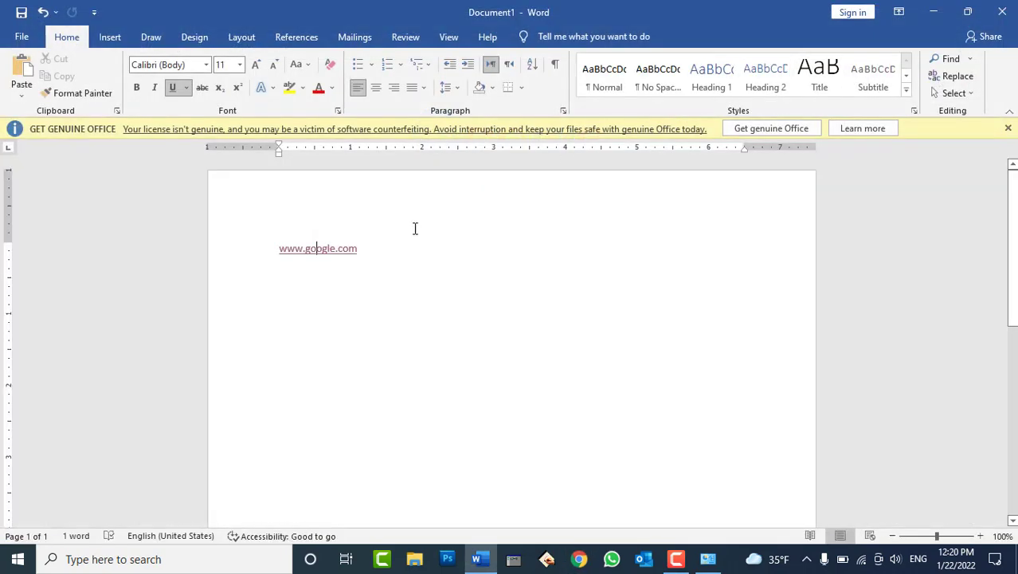
key("alt+F4")
left_click(512, 307)
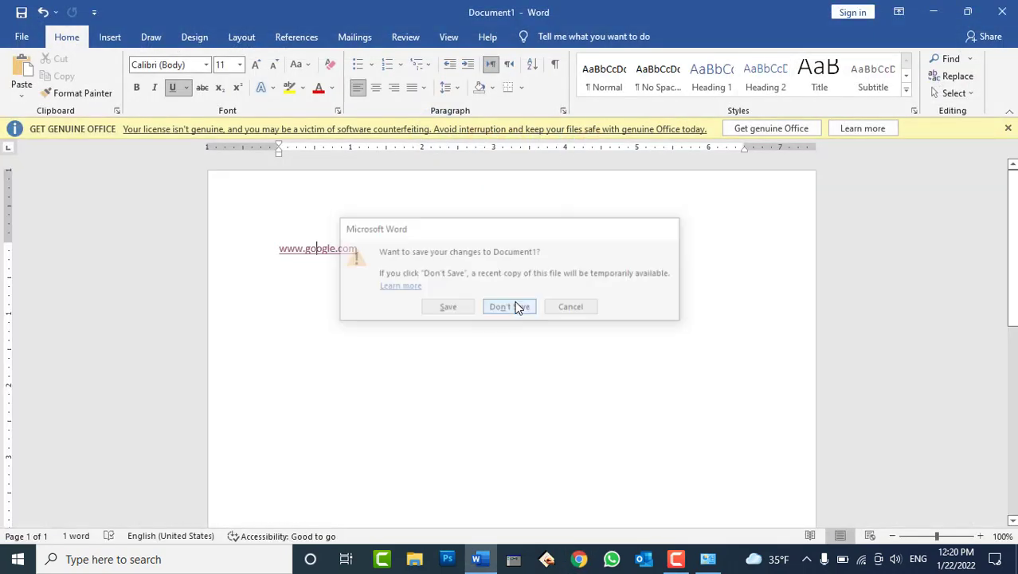
left_click(707, 559)
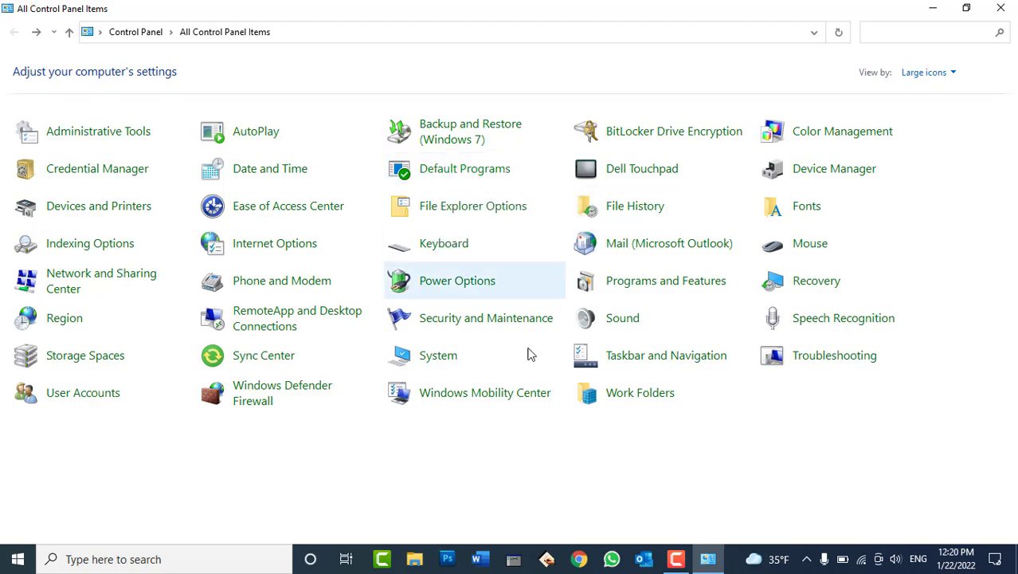
Play the Net Income Distribution video from Local Disk (E:) in VLC, then close it.
left_click(706, 558)
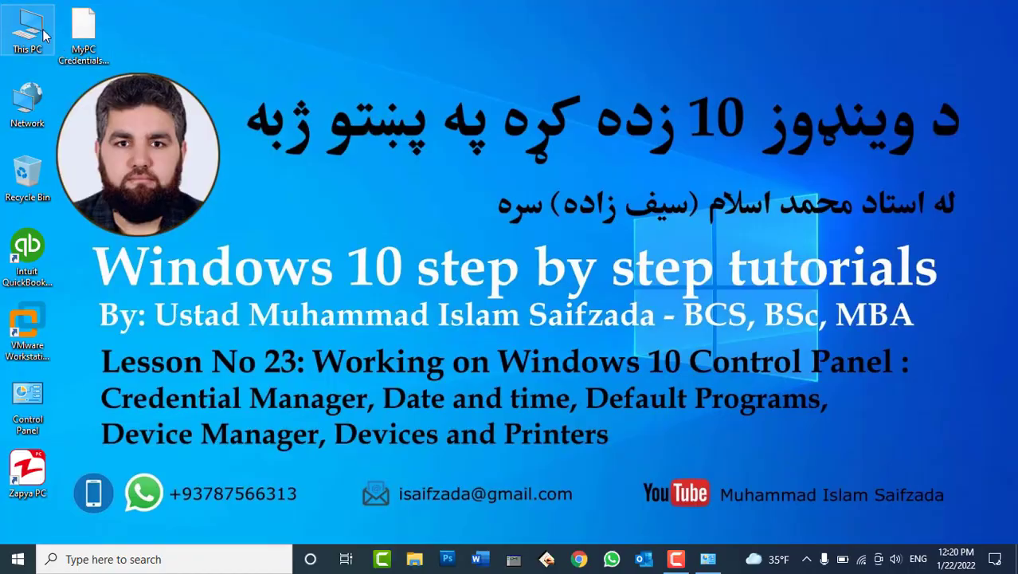
double_click(28, 30)
left_click(614, 225)
double_click(613, 225)
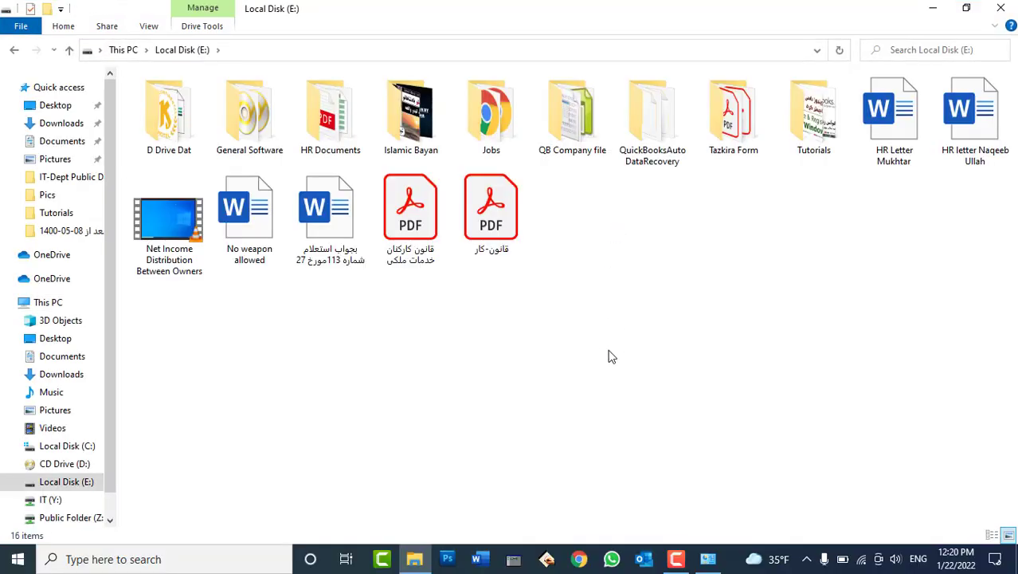
left_click(168, 217)
double_click(168, 214)
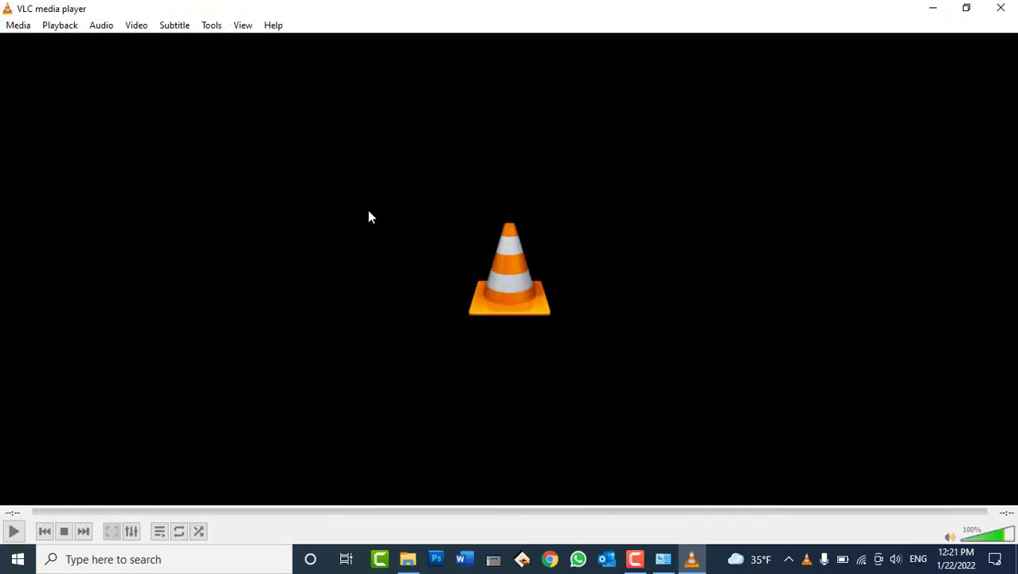
left_click(1008, 9)
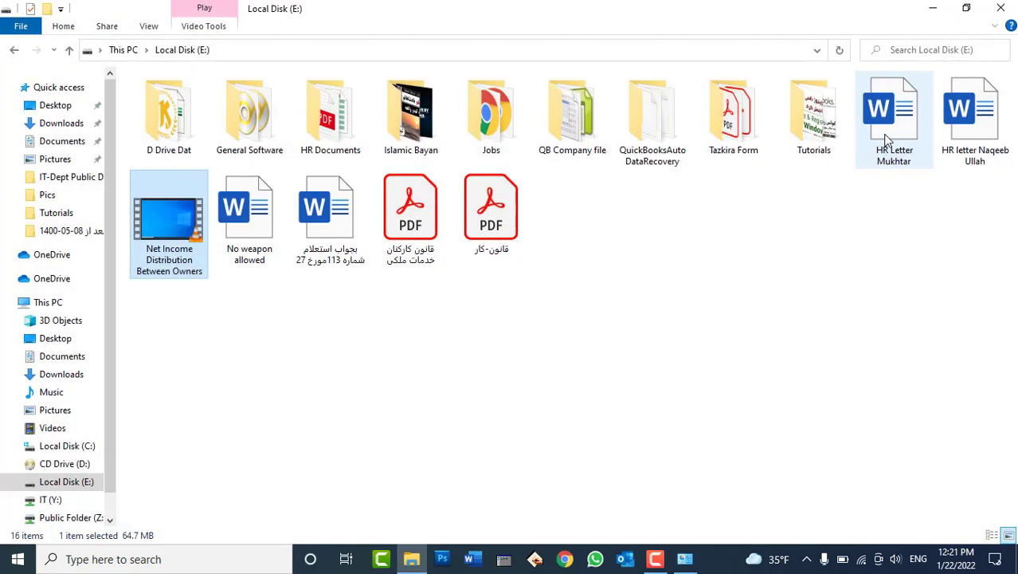
Play the Activate and Register your Windows video from Tutorials, then close Explorer.
double_click(811, 108)
double_click(491, 128)
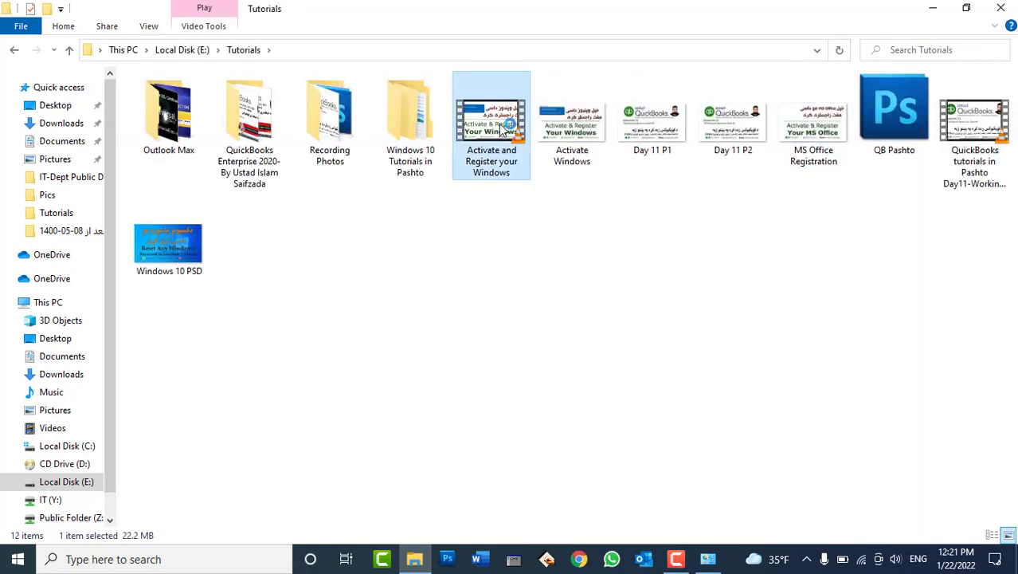
left_click(1008, 9)
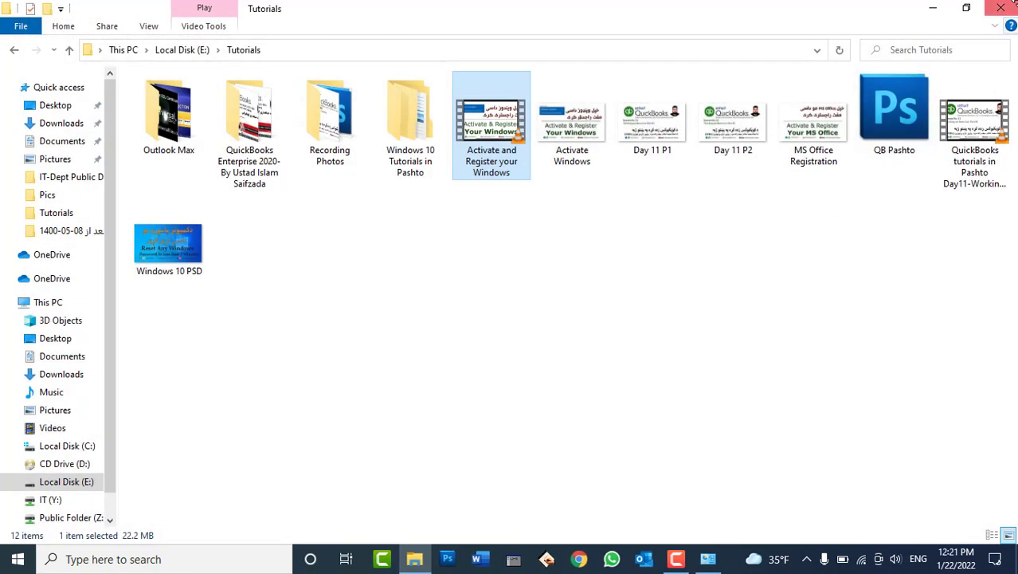
left_click(1008, 8)
left_click(708, 559)
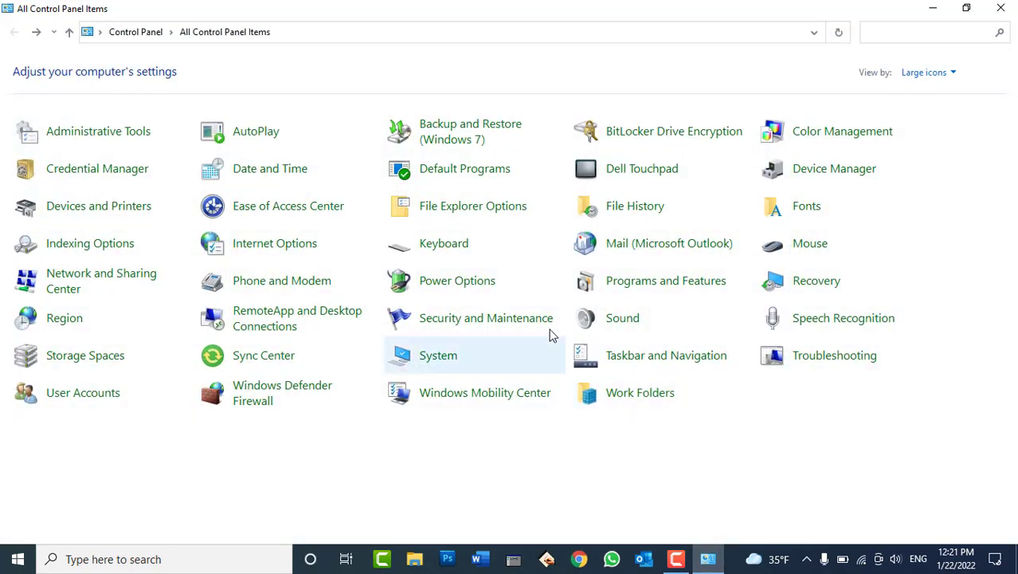
Go from Control Panel's Default Programs to the Settings Default apps page.
left_click(474, 171)
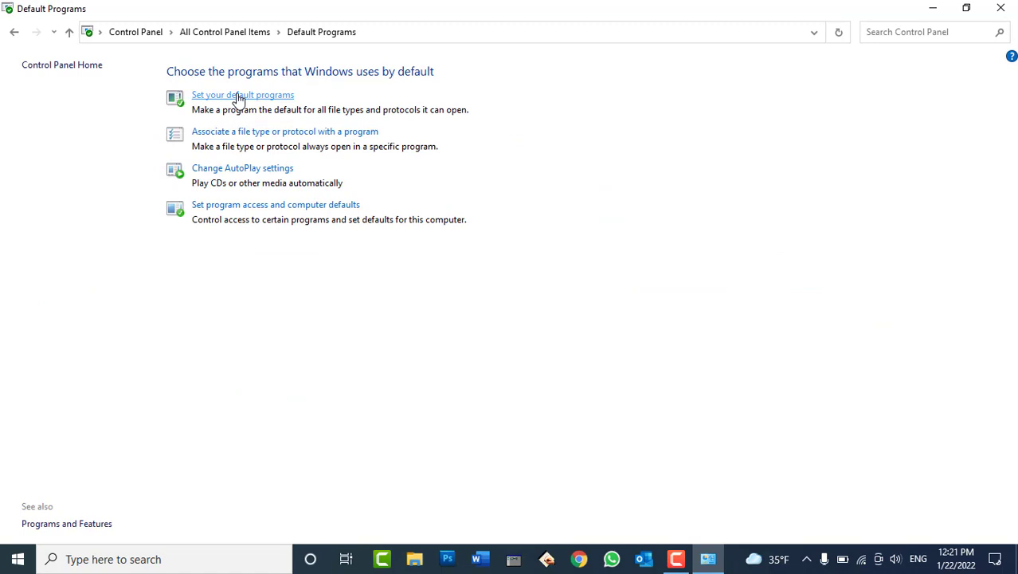
left_click(239, 96)
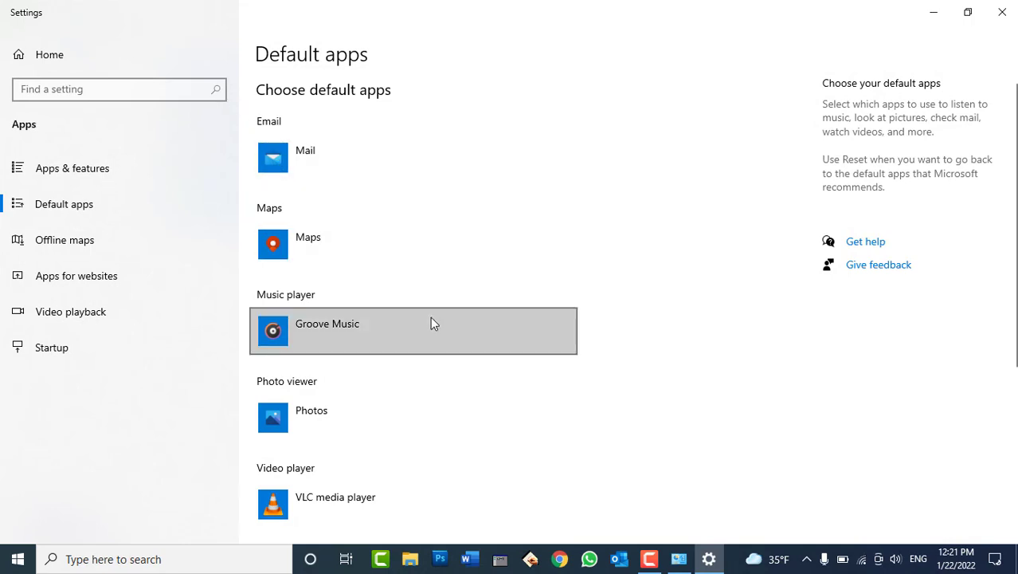
Make The KMPlayer the default video player.
scroll(434, 320, "down", 2)
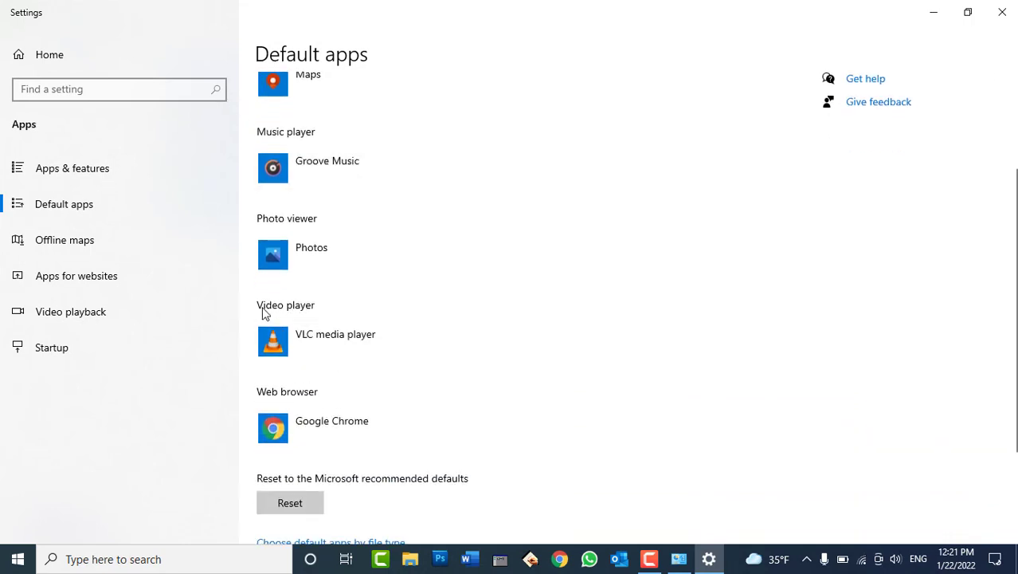
left_click(333, 340)
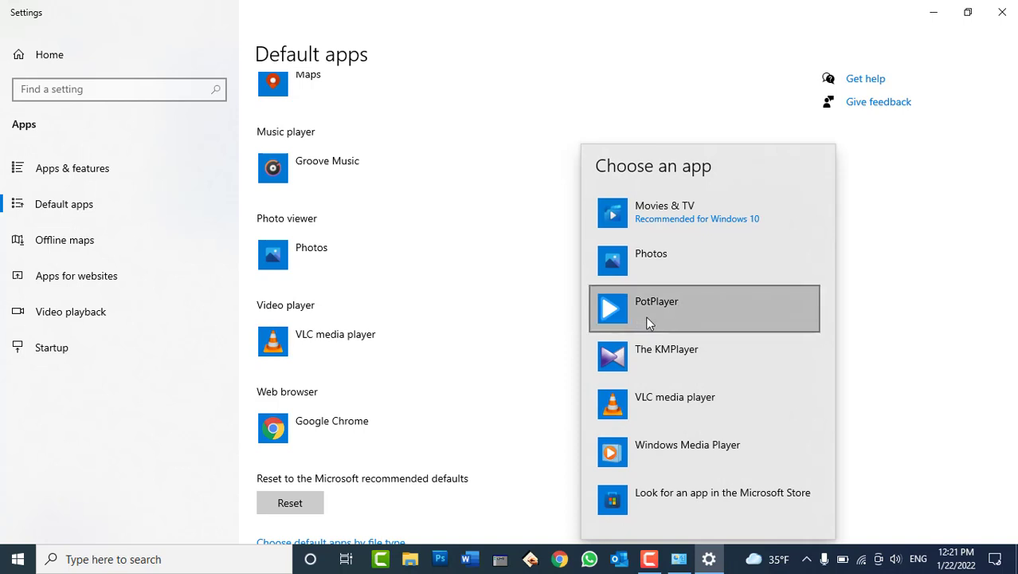
left_click(657, 362)
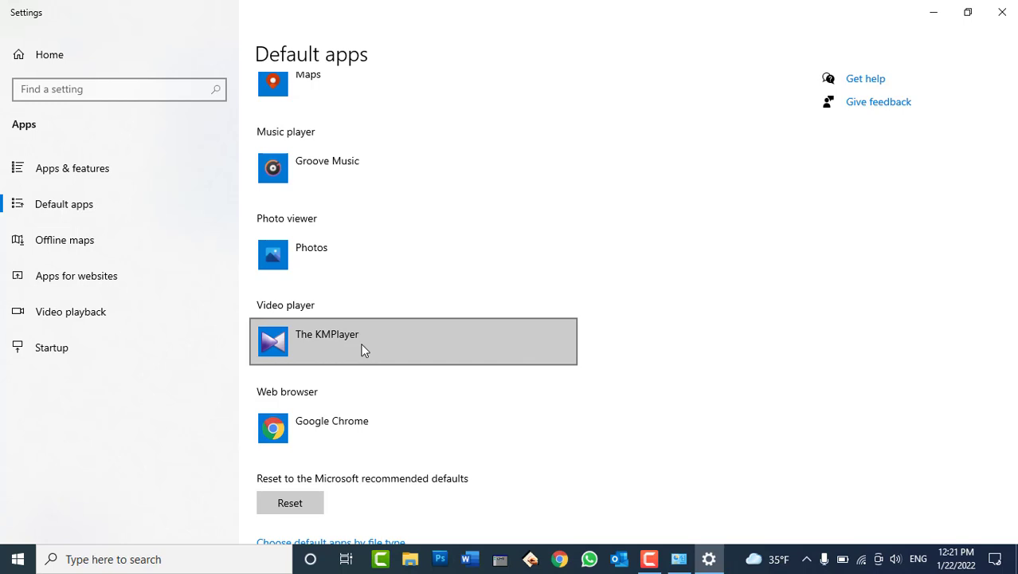
Make Firefox the default web browser instead of Google Chrome, then close Settings.
left_click(316, 431)
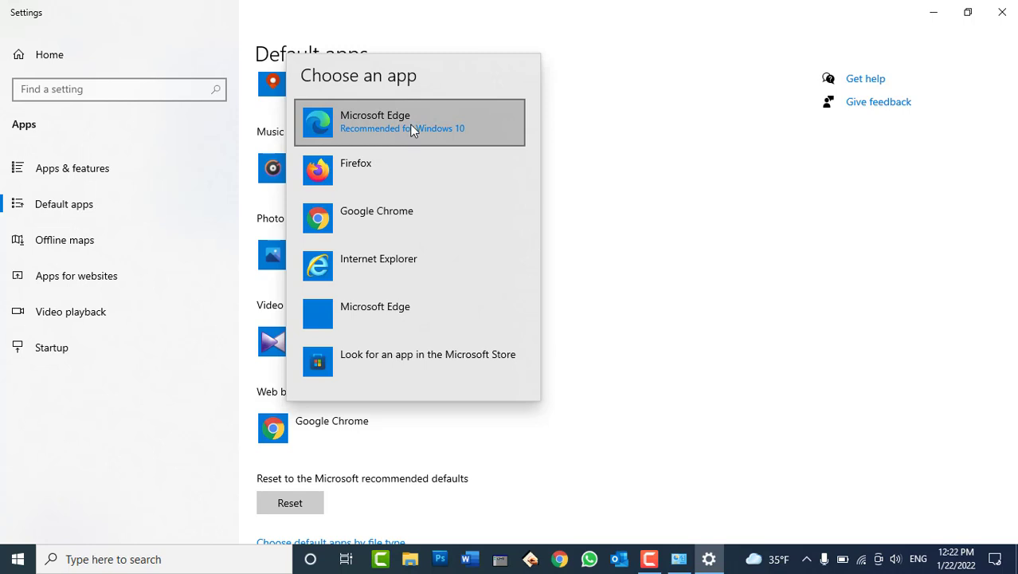
left_click(400, 164)
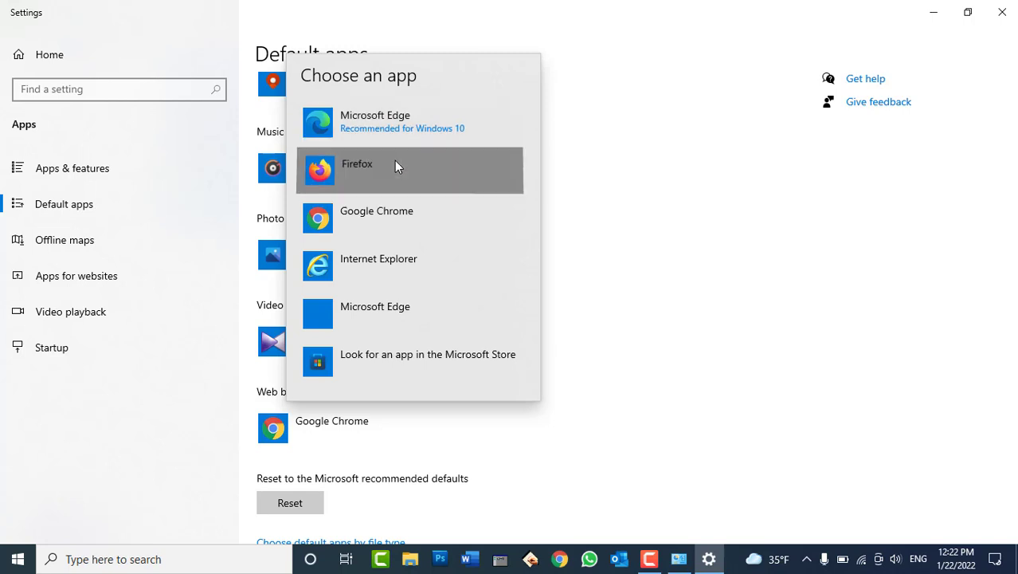
left_click(1002, 11)
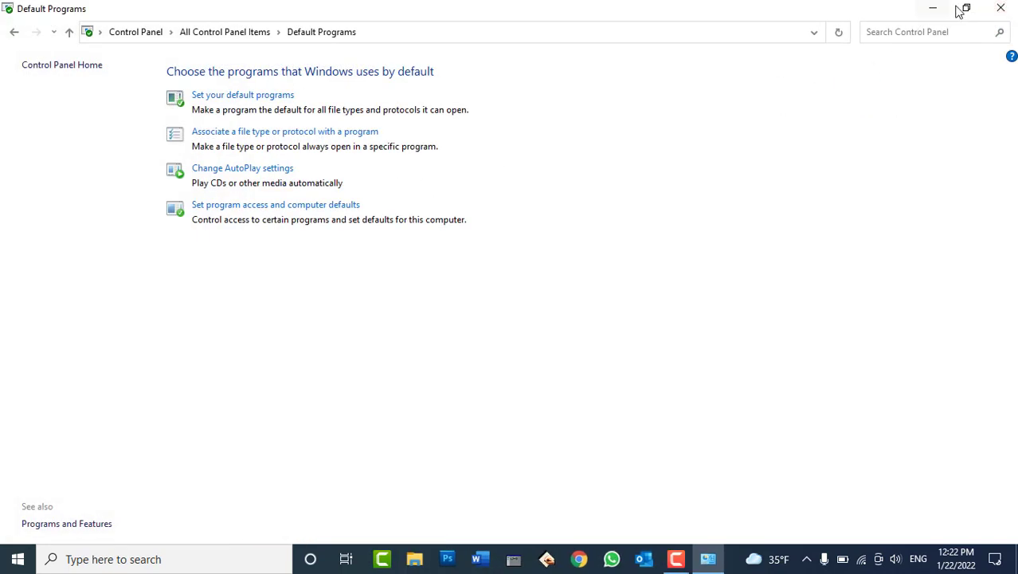
Open the Net Income Distribution video from Local Disk (E:) in The KMPlayer, then close it.
left_click(1001, 8)
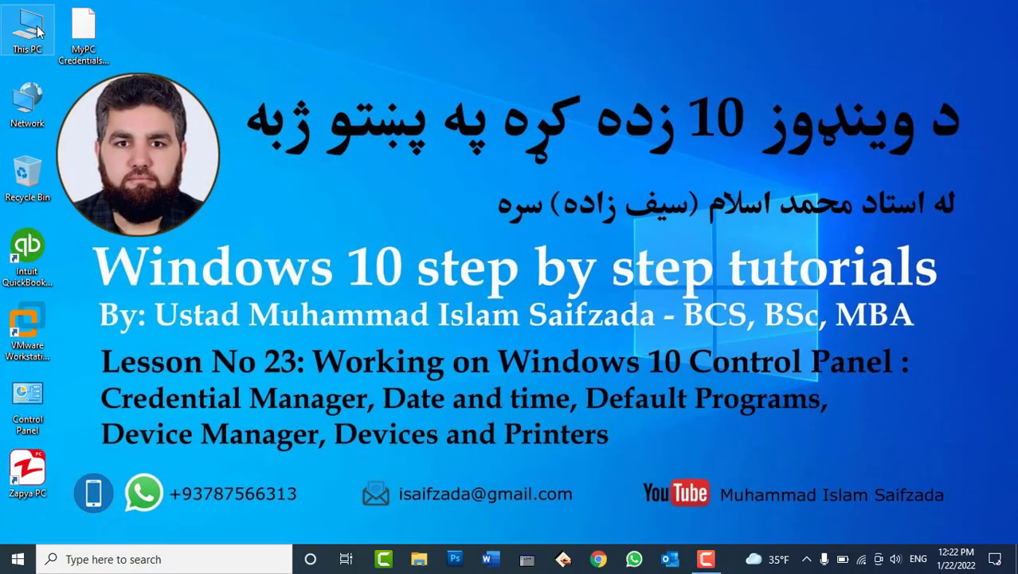
double_click(36, 28)
double_click(667, 210)
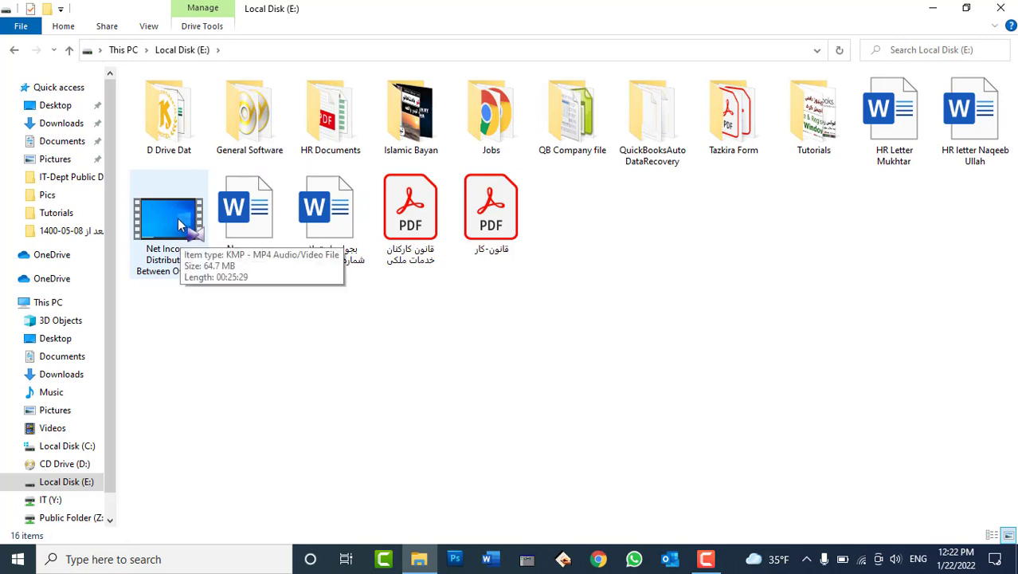
left_click(180, 225)
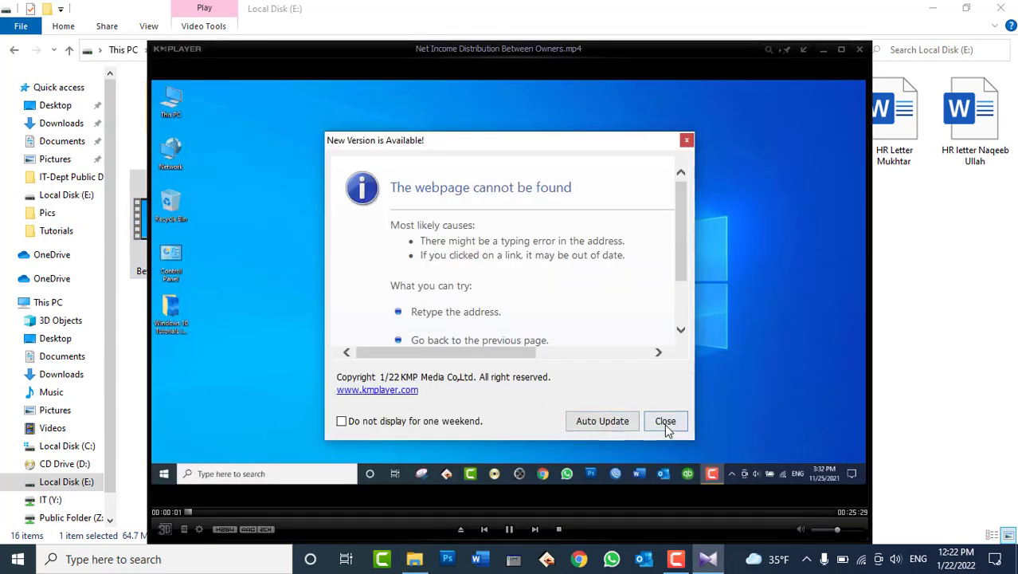
left_click(666, 420)
left_click(859, 48)
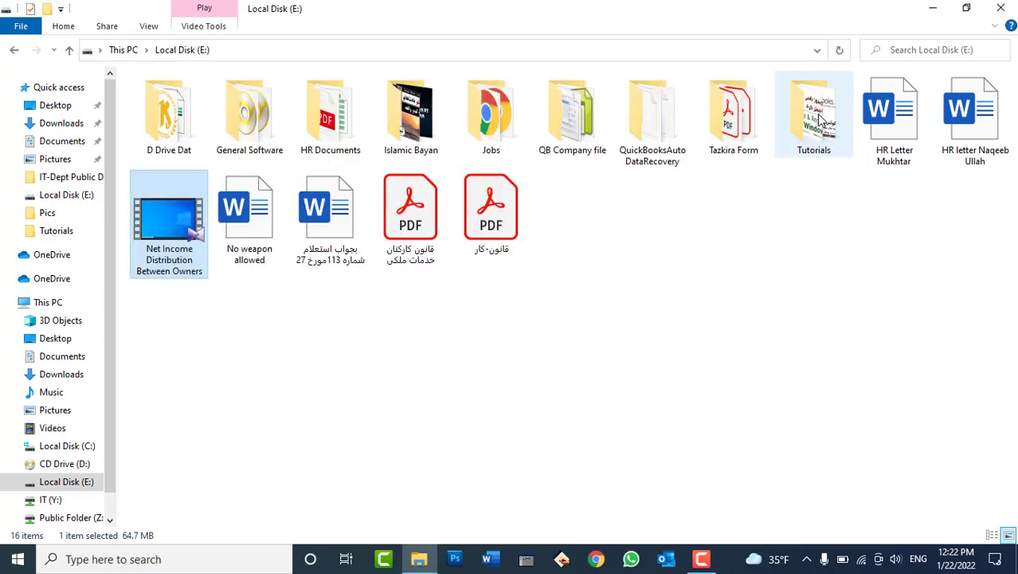
Play the QuickBooks tutorials Day11 video from the Tutorials folder, then close the player.
double_click(820, 120)
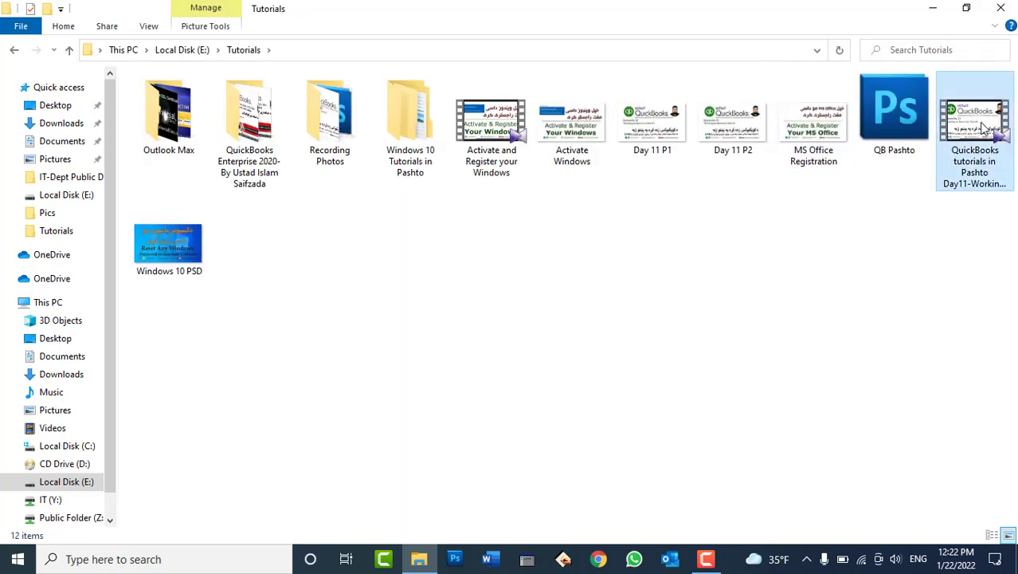
double_click(986, 130)
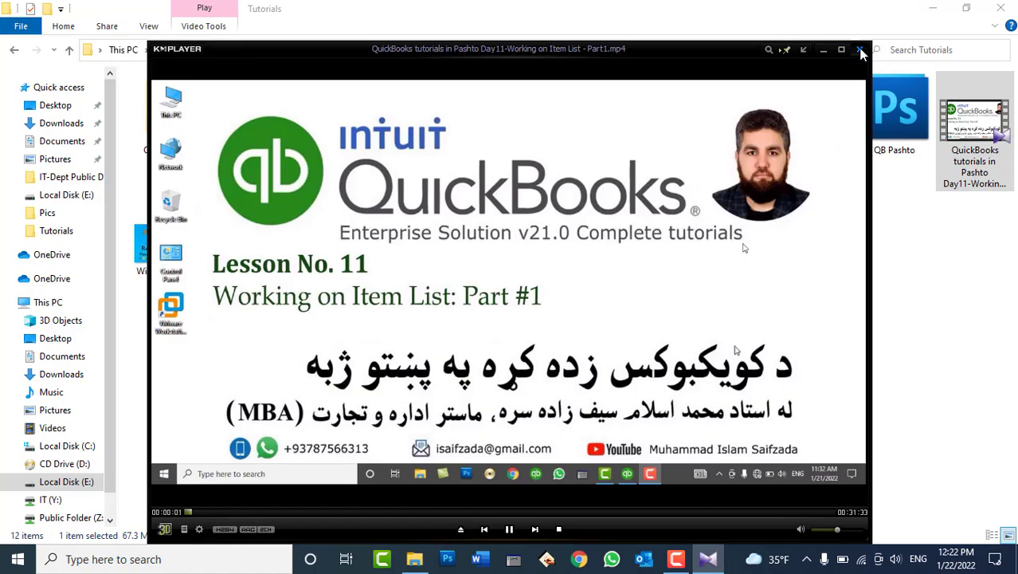
left_click(860, 52)
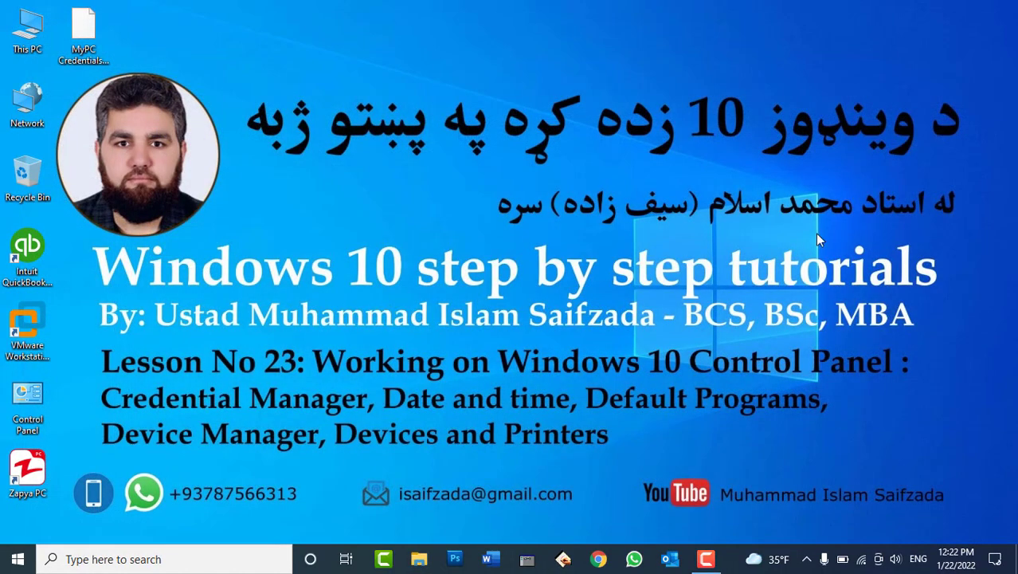
key("super+r")
type("winword")
key("Return")
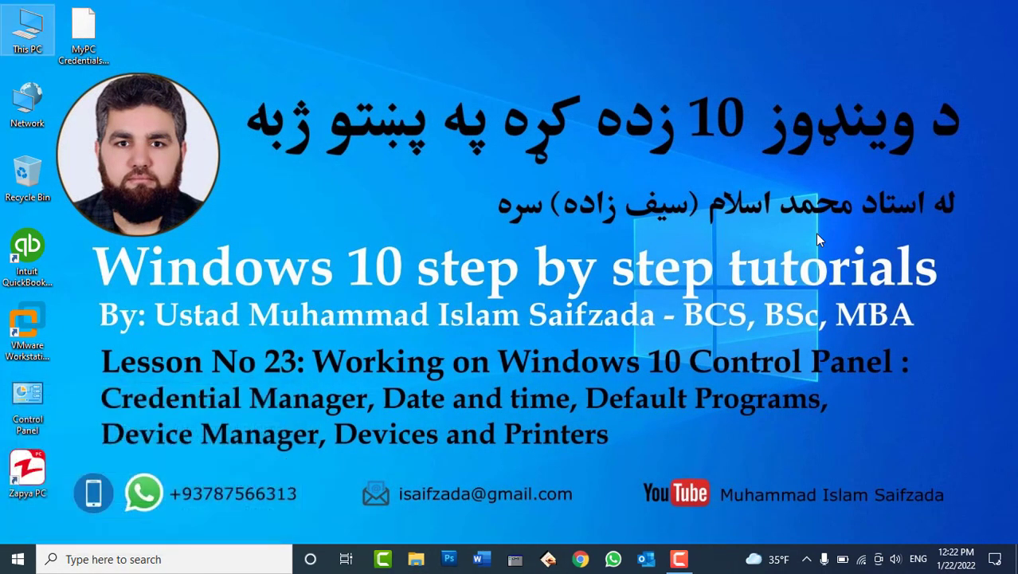
key("Escape")
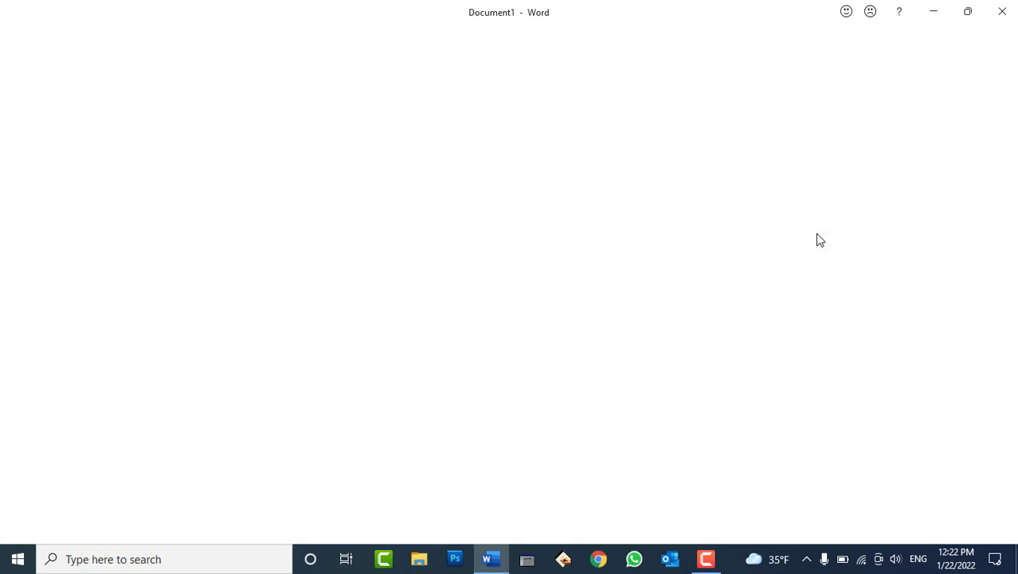
type("www")
type(".")
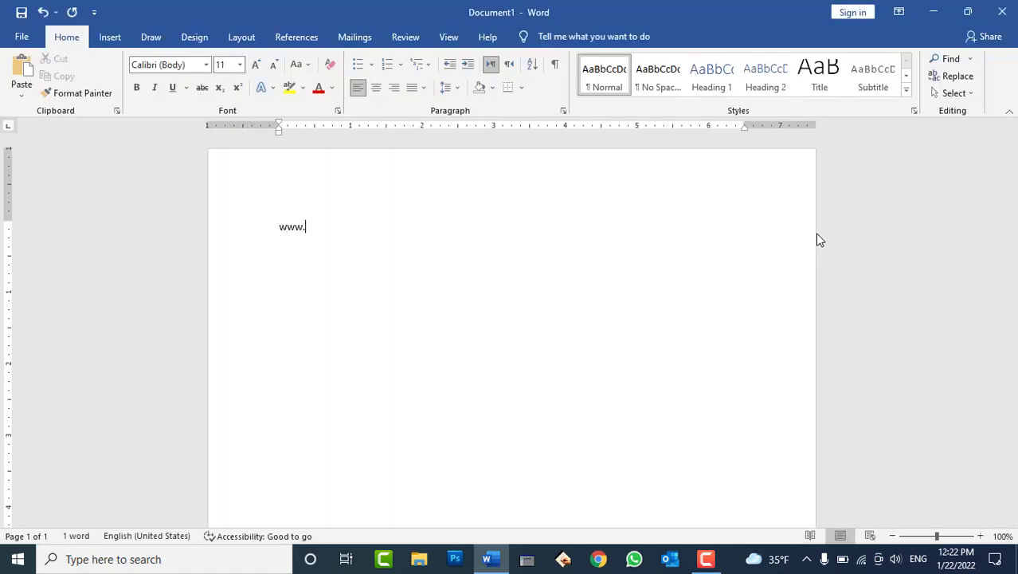
type("goog")
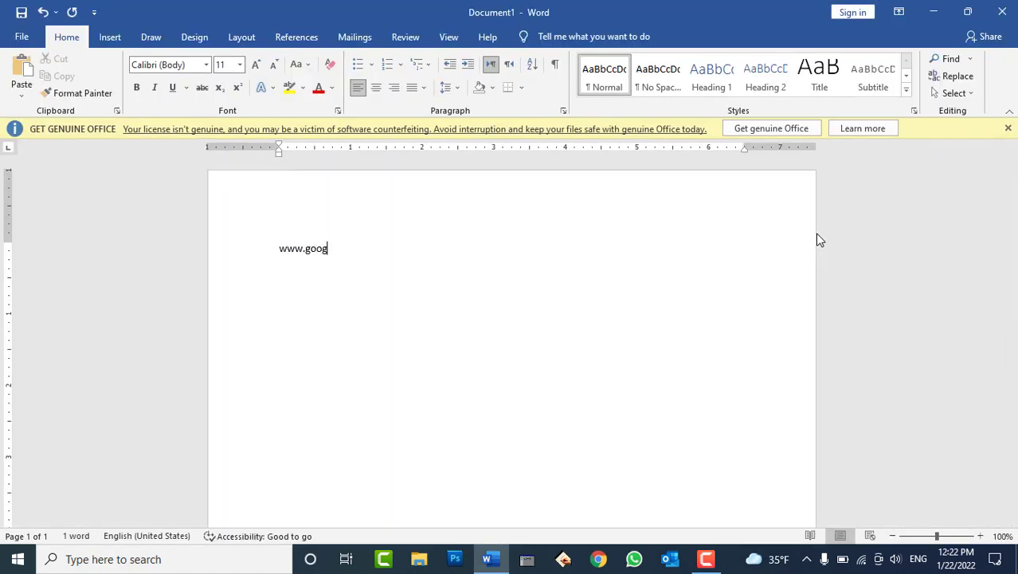
type("le.com")
key("Return")
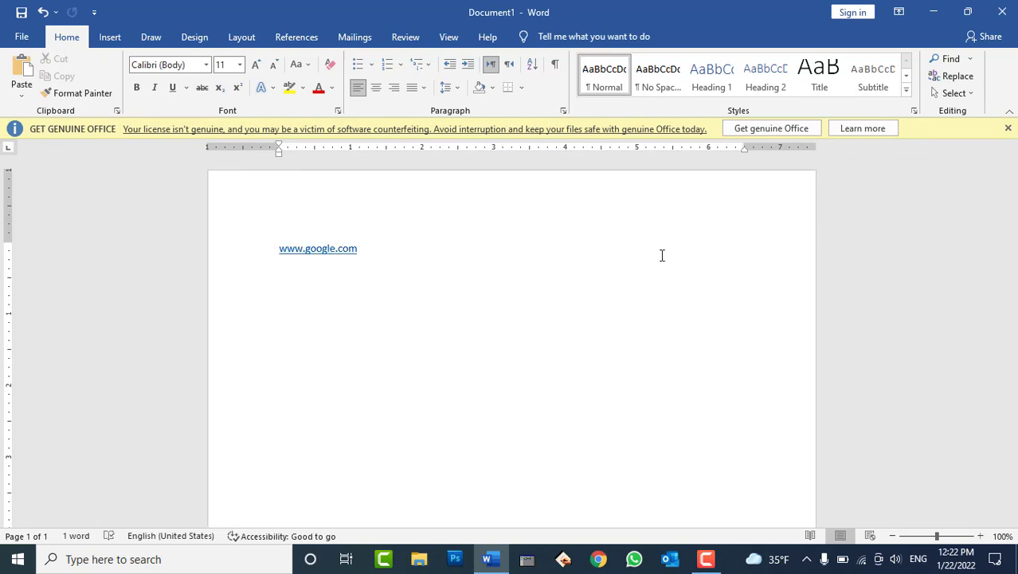
double_click(340, 255)
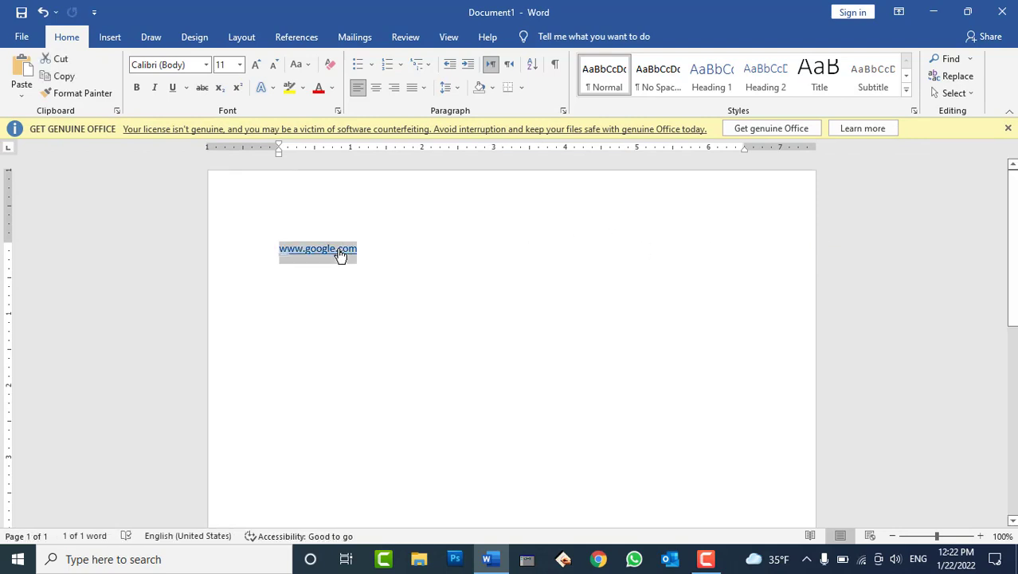
left_click(340, 255)
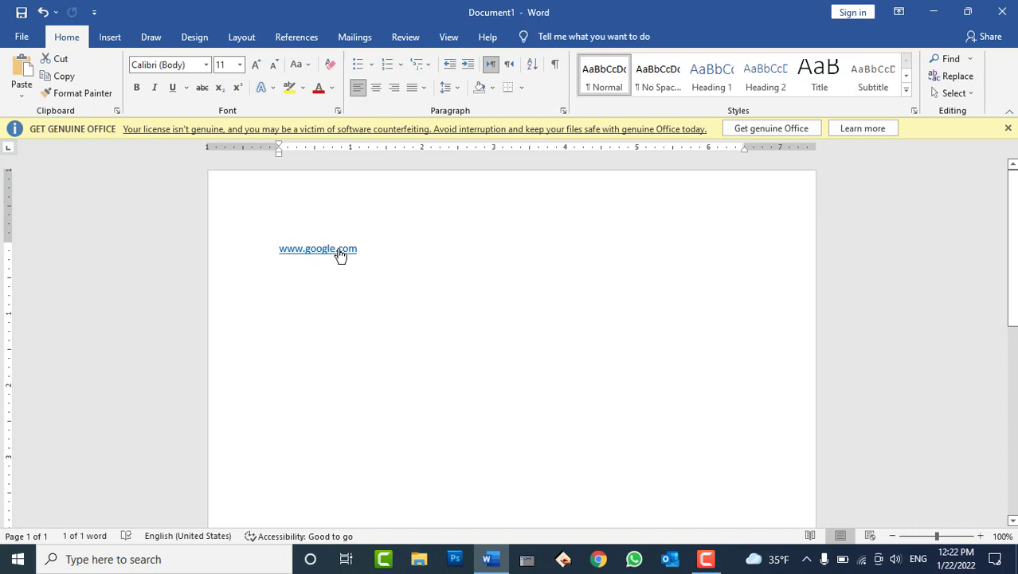
left_click(340, 254, "ctrl")
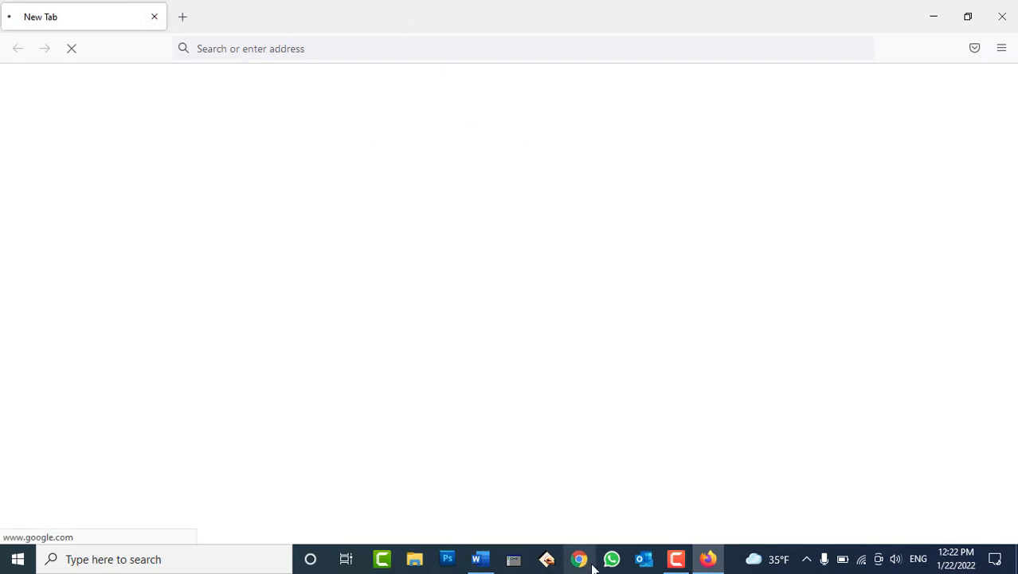
left_click(715, 566)
left_click(714, 565)
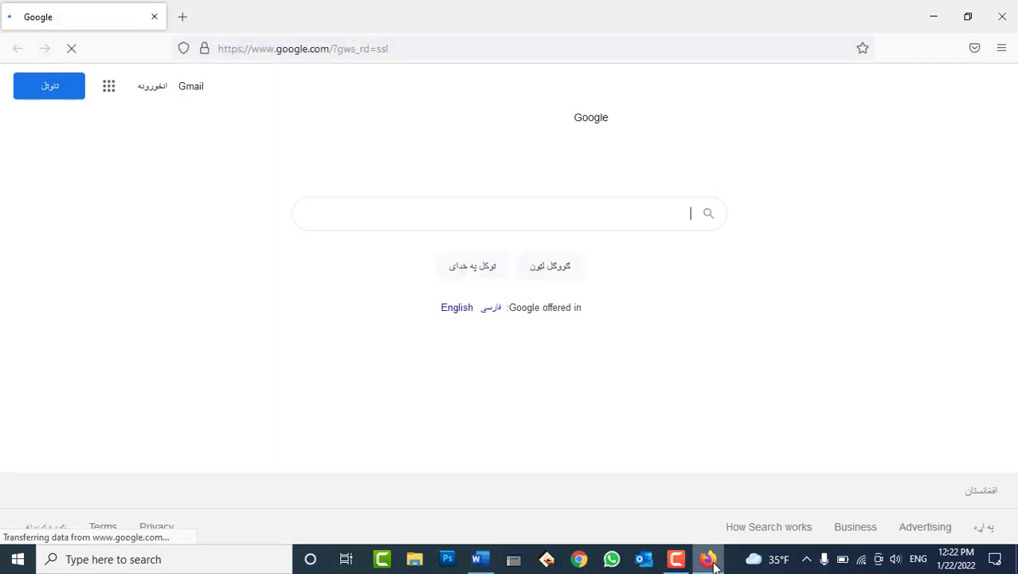
left_click(1004, 19)
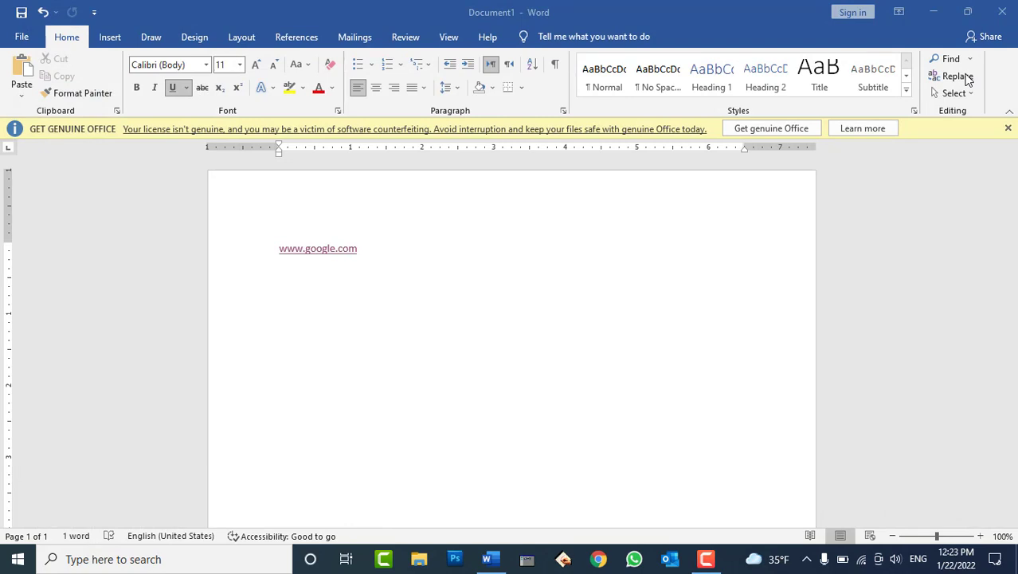
Quit Word without saving and reopen the Default apps page from Control Panel's Default Programs.
left_click(1002, 12)
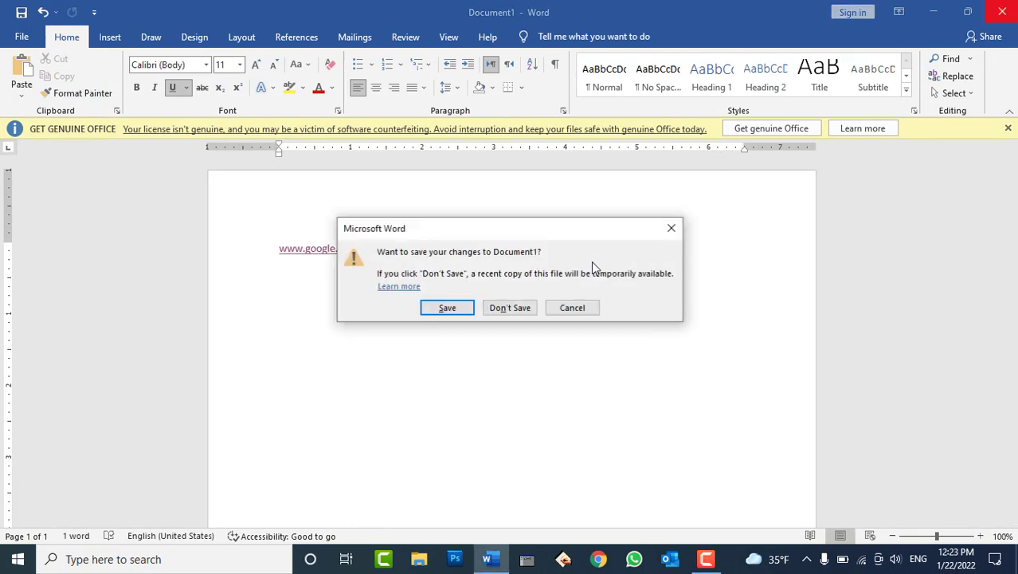
left_click(510, 308)
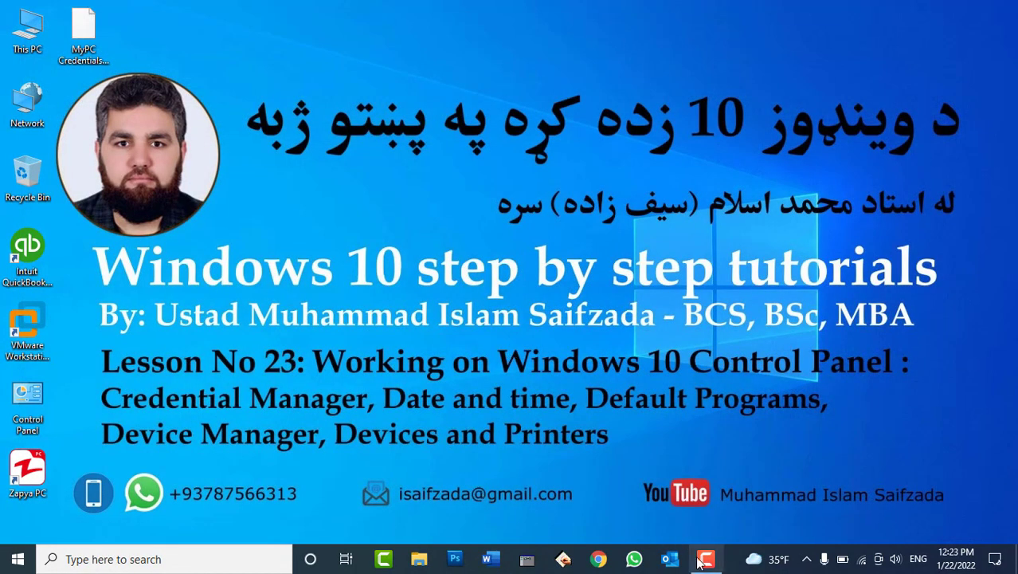
double_click(37, 394)
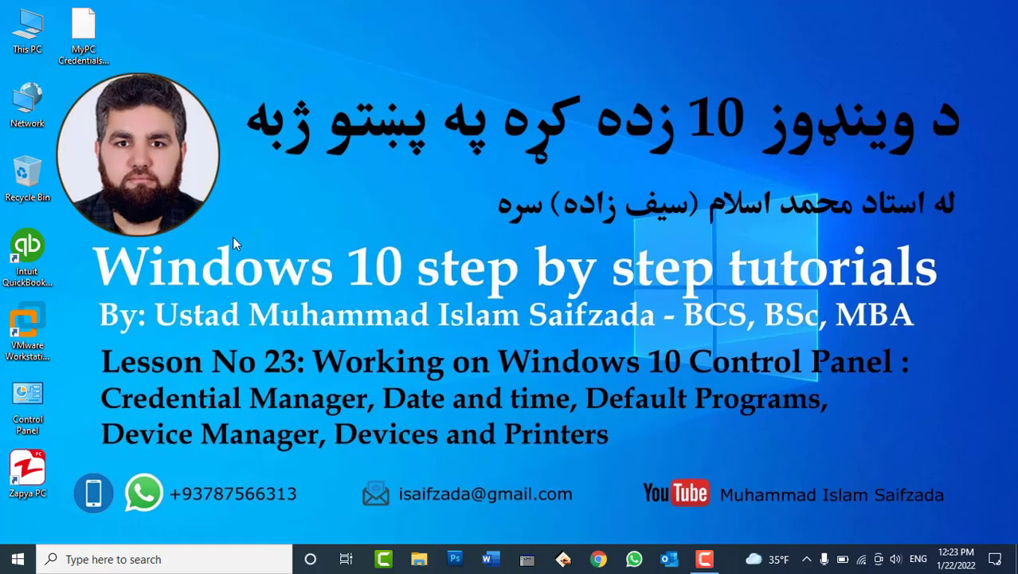
left_click(459, 179)
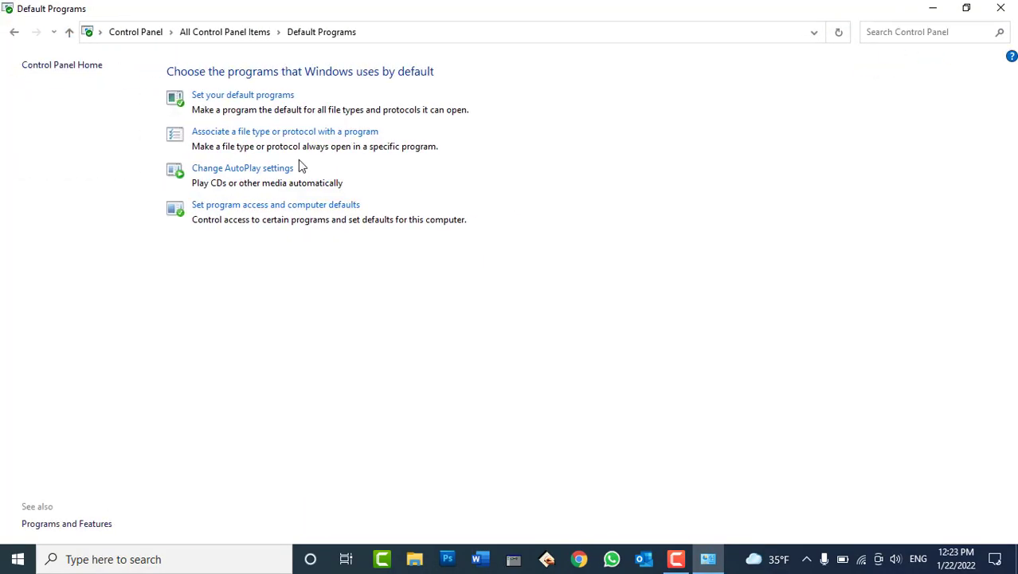
left_click(239, 96)
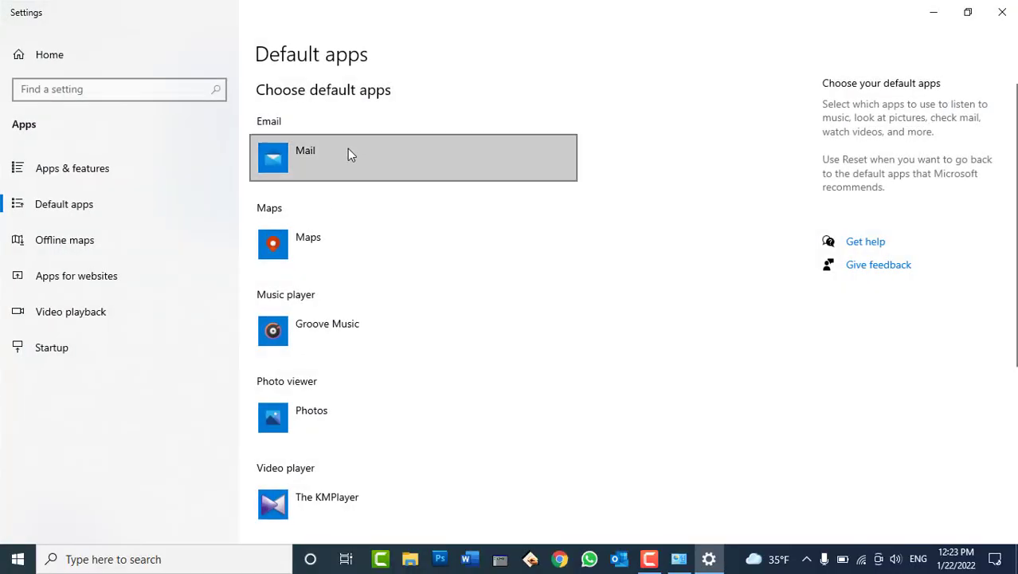
Keep Mail as the default email app and minimize Settings.
left_click(349, 150)
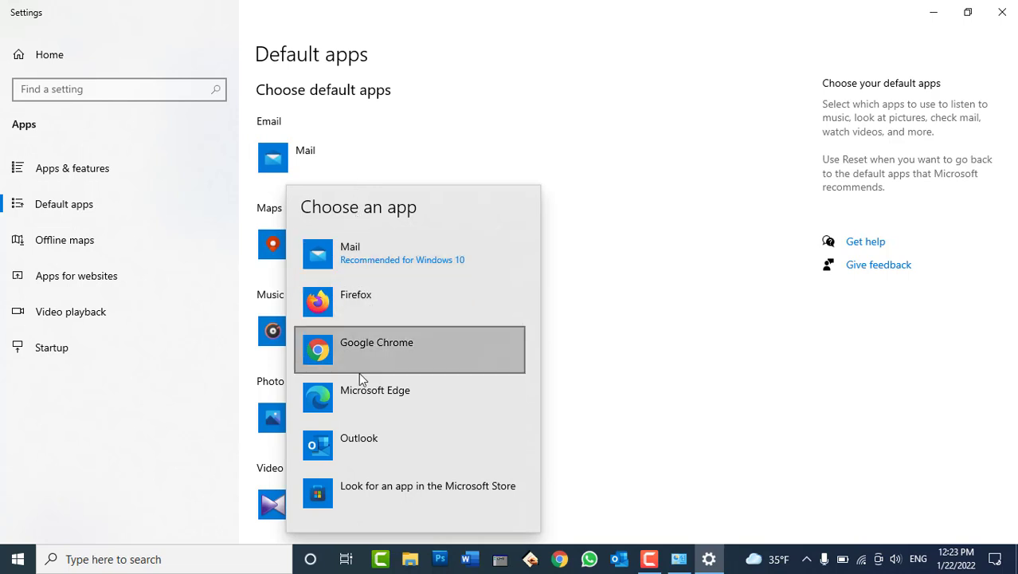
left_click(669, 419)
left_click(708, 559)
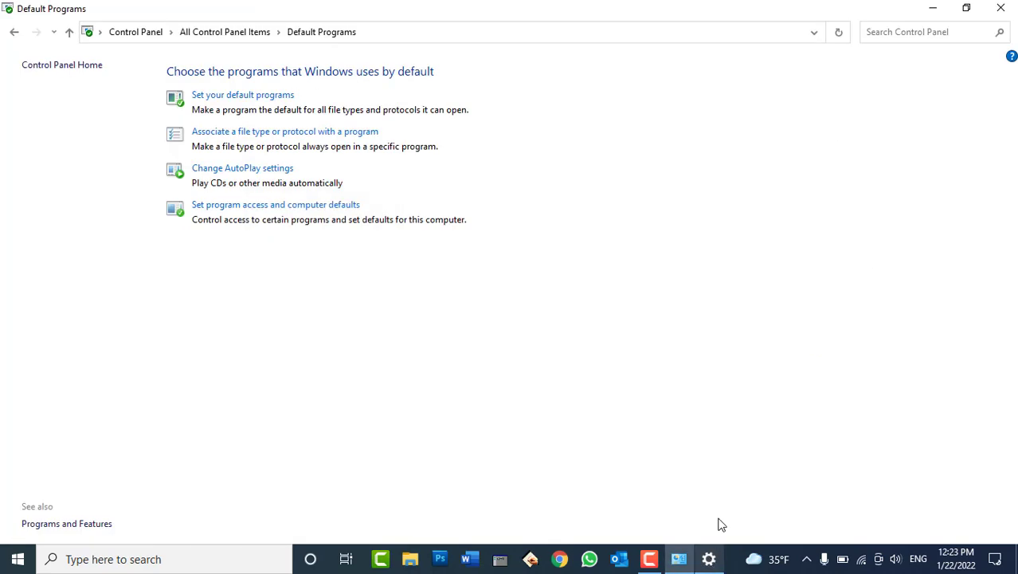
Start a new blank Word document from the Run prompt and type an e-mail address.
left_click(937, 8)
key("super+r")
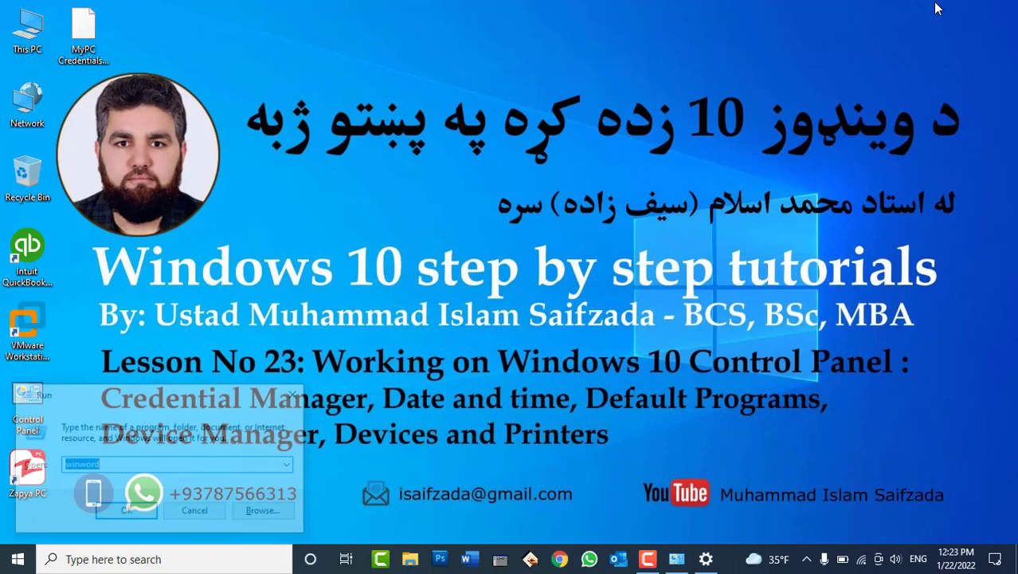
type("windowsdefender:")
key("Return")
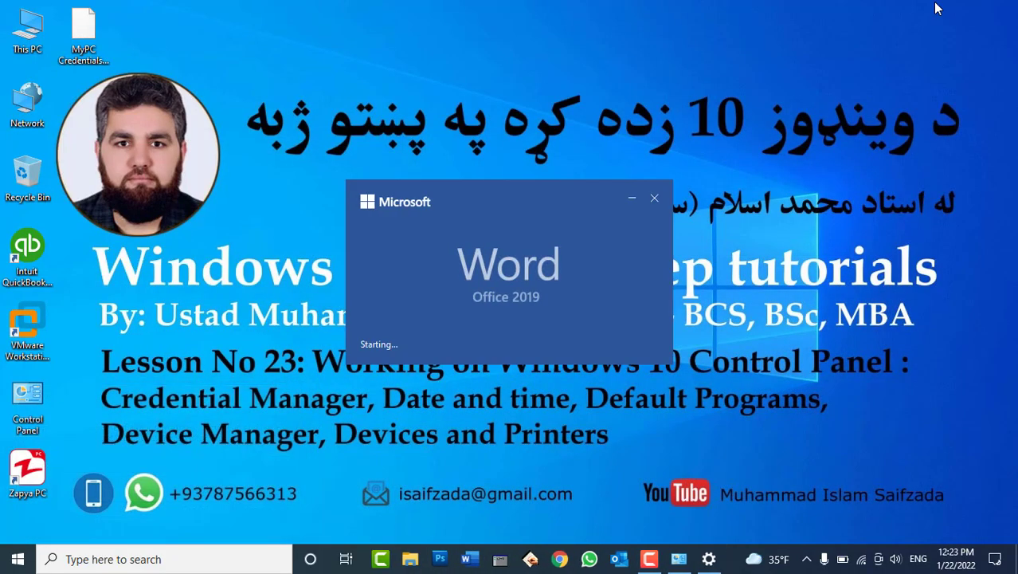
key("Return")
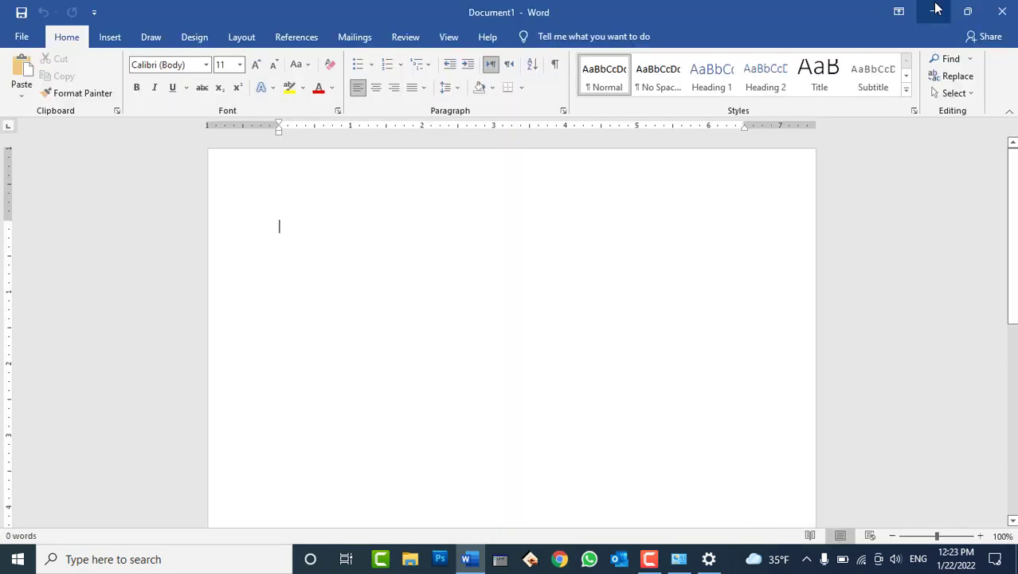
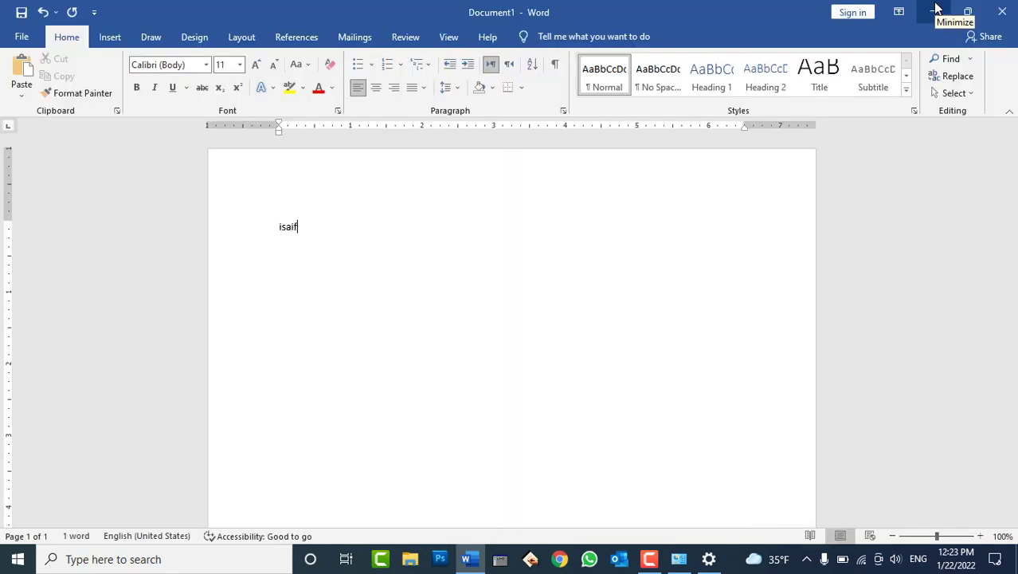
Enlarge the e-mail address to 33 pt and press Enter so it becomes a hyperlink.
key("ctrl+a")
key("ctrl+shift+period")
key("ctrl+shift+period")
key("ctrl+shift+period")
key("ctrl+shift+period")
key("ctrl+shift+period")
key("ctrl+shift+period")
key("ctrl+shift+period")
key("ctrl+shift+period")
key("ctrl+shift+period")
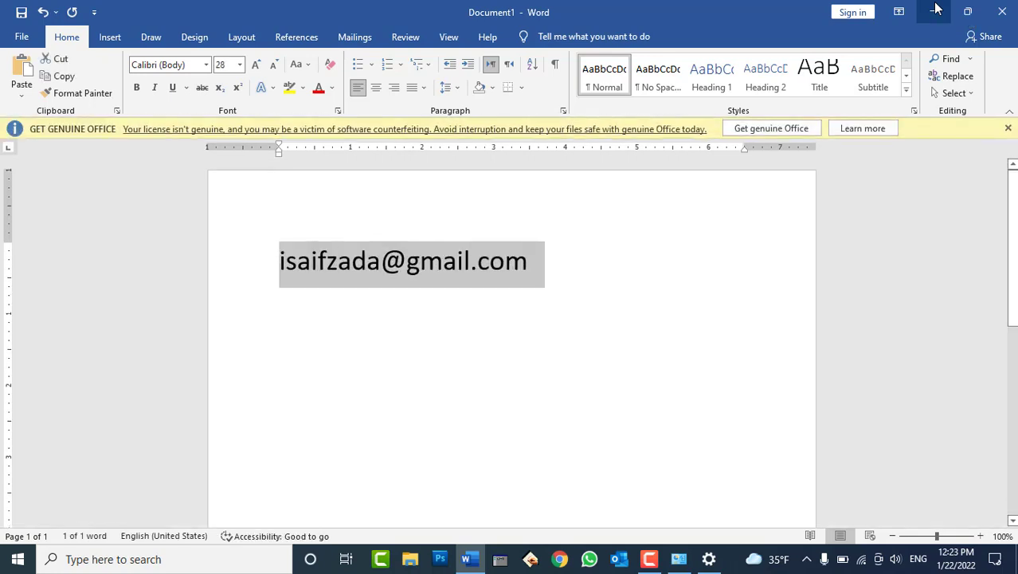
key("ctrl+bracketright")
key("ctrl+bracketright")
key("ctrl+bracketright")
key("ctrl+bracketright")
key("ctrl+bracketright")
key("End")
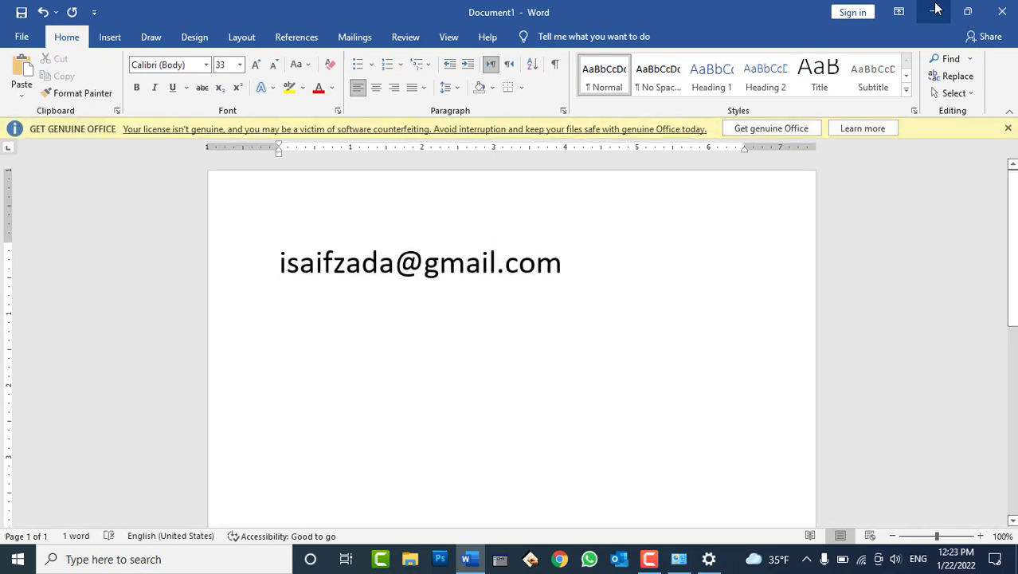
key("Return")
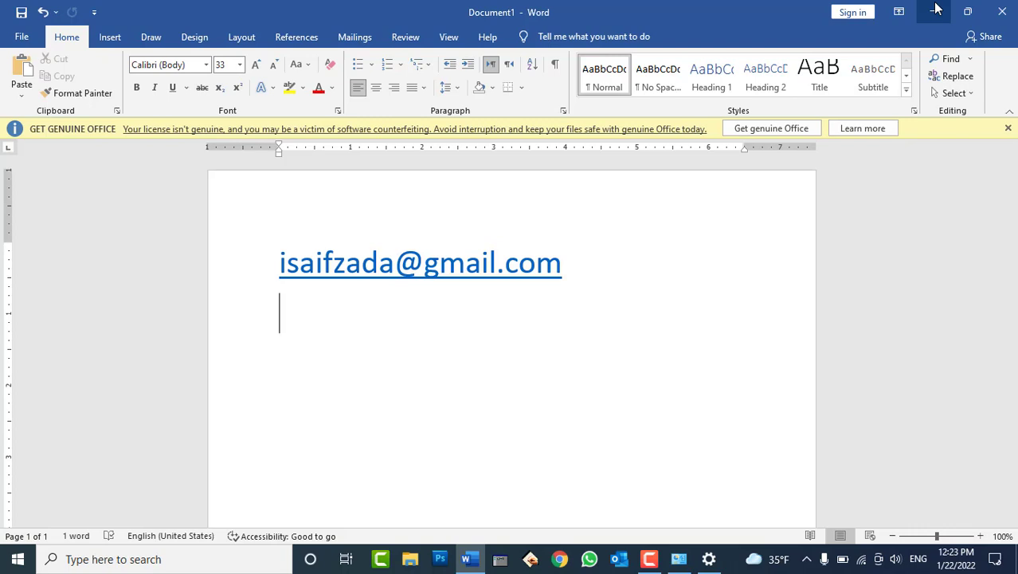
Undo the automatic hyperlink on the address, then redo it.
key("ctrl+z")
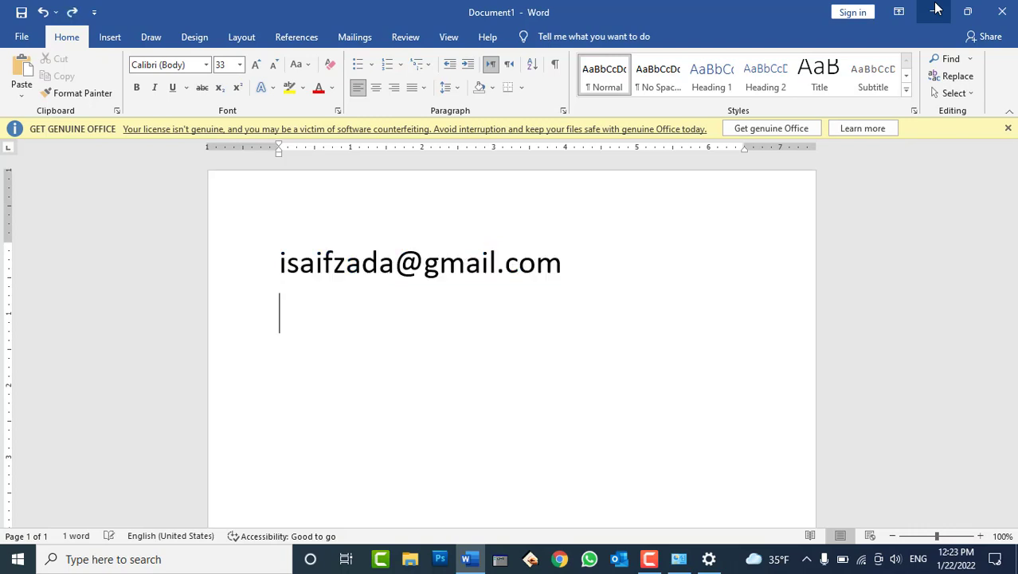
double_click(446, 263)
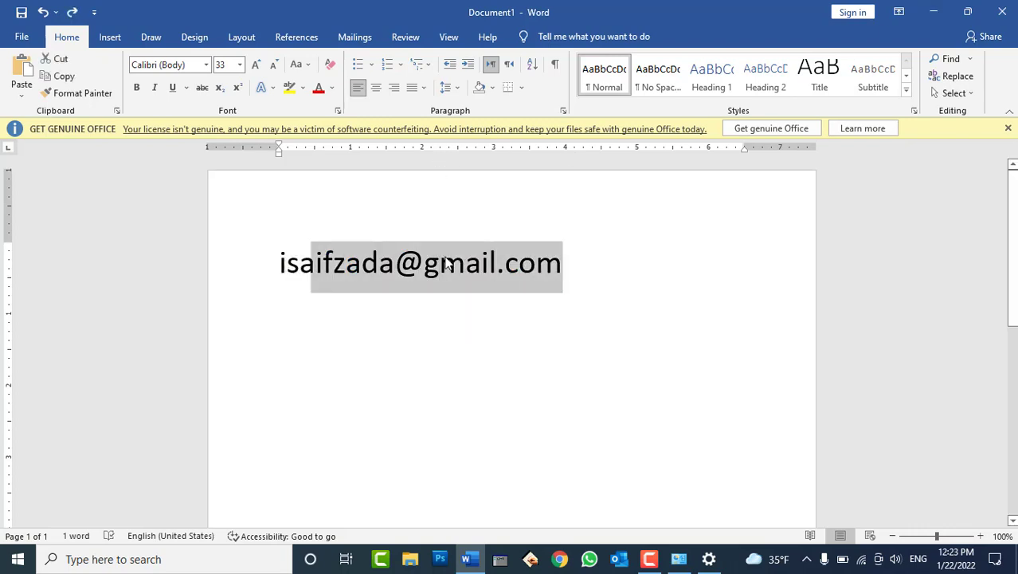
left_click_drag(446, 263, 467, 265)
left_click(454, 298)
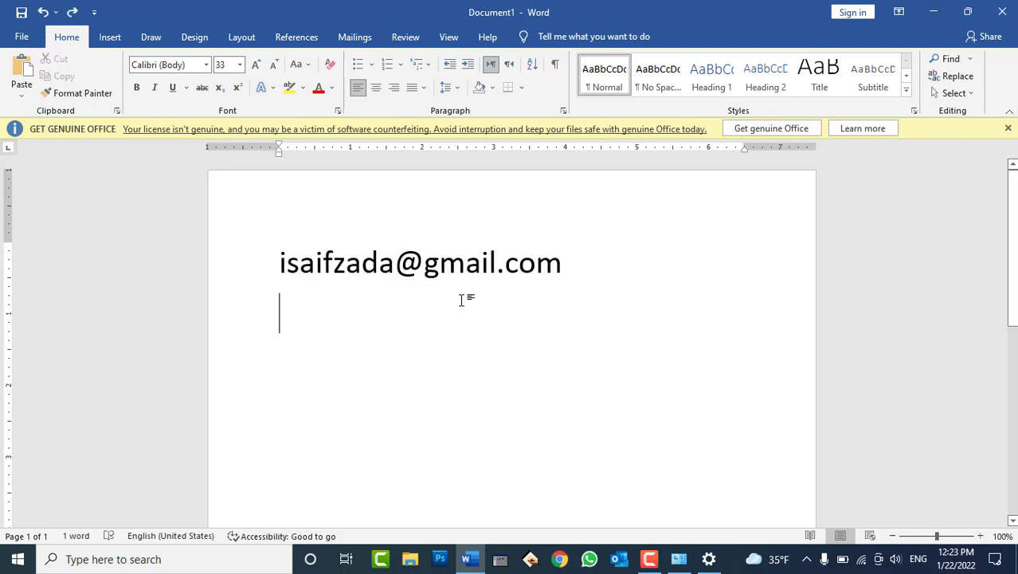
key("ctrl+y")
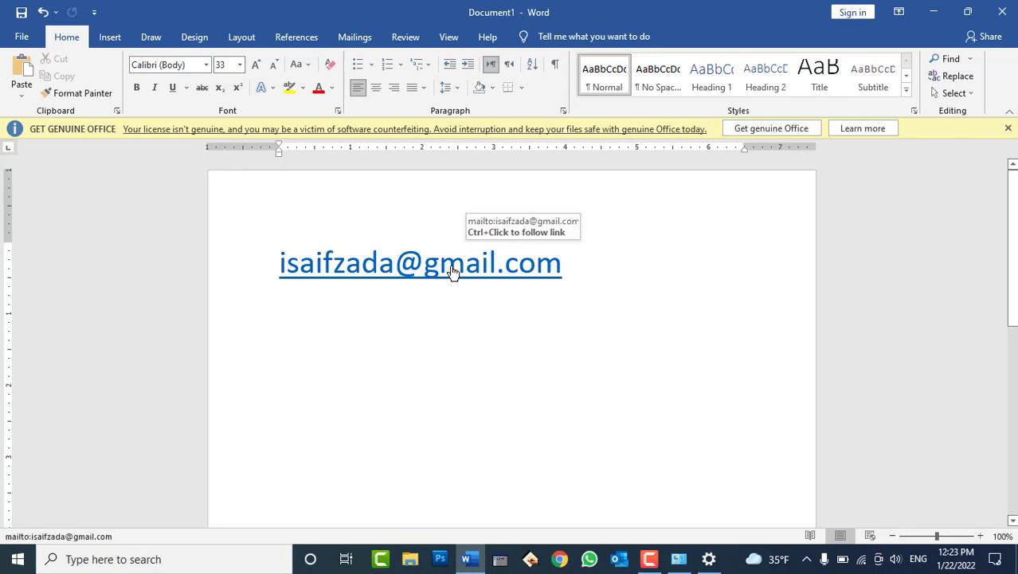
Follow the e-mail link and dismiss the prompt for choosing a mail app.
triple_click(451, 272)
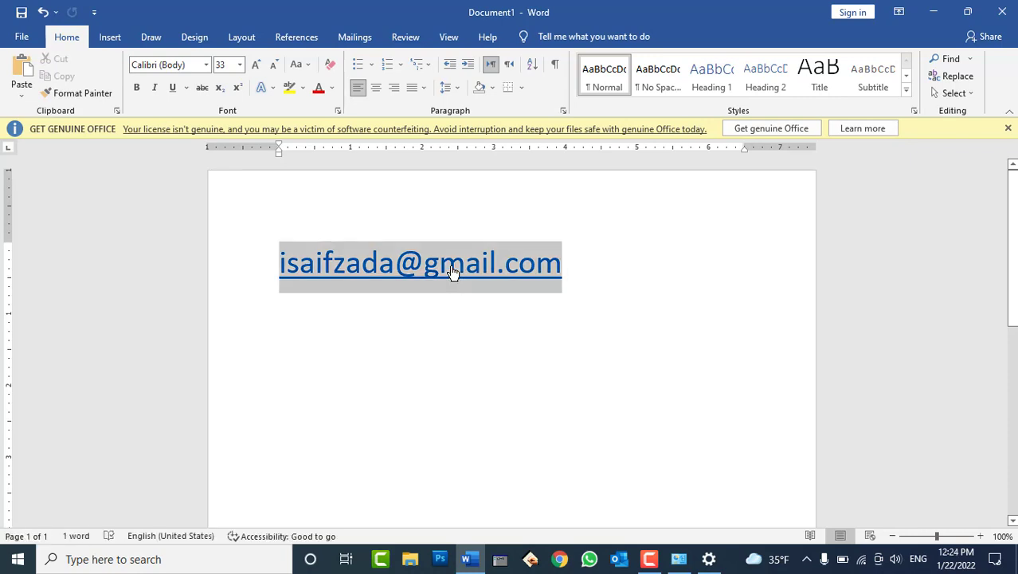
left_click(452, 272, "ctrl")
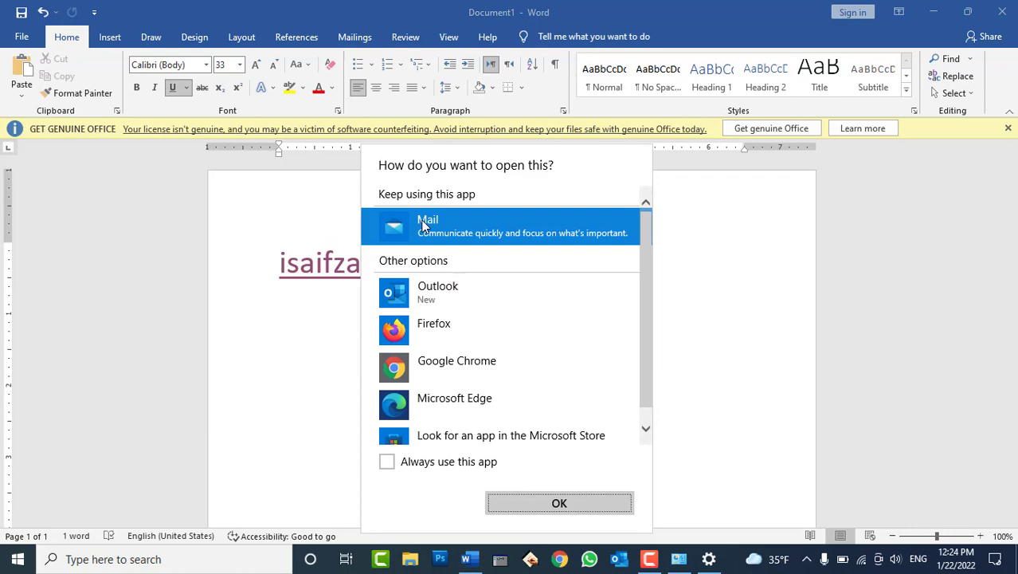
left_click(720, 254)
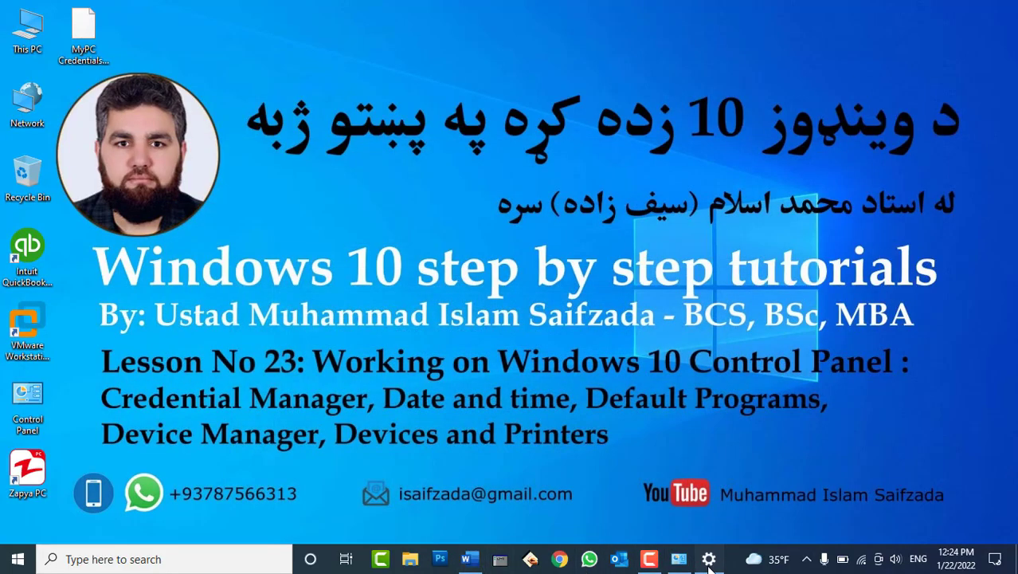
Switch the default email app from Mail to Outlook, confirming the switch, then minimize Settings.
left_click(708, 559)
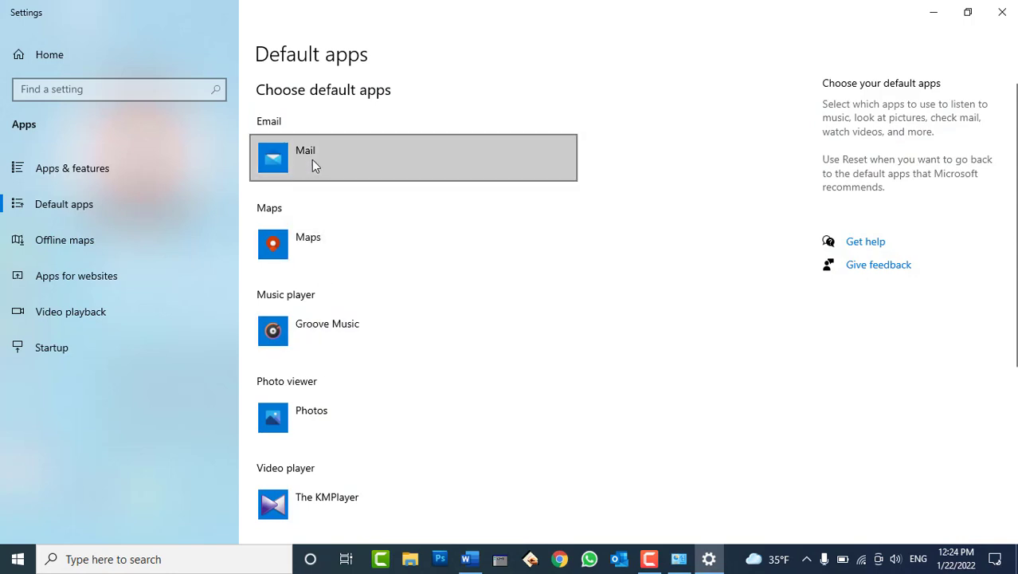
left_click(311, 159)
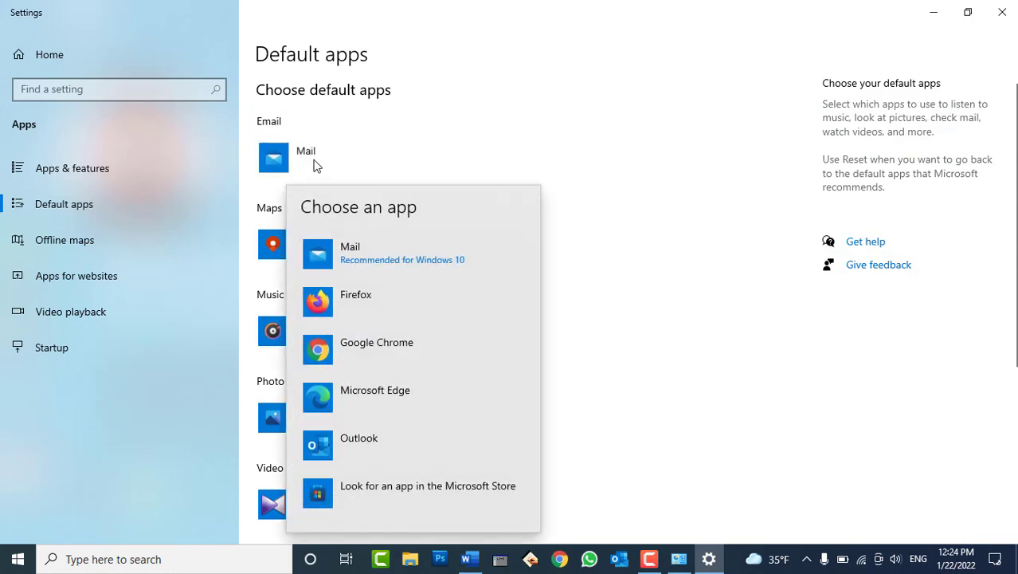
left_click(356, 437)
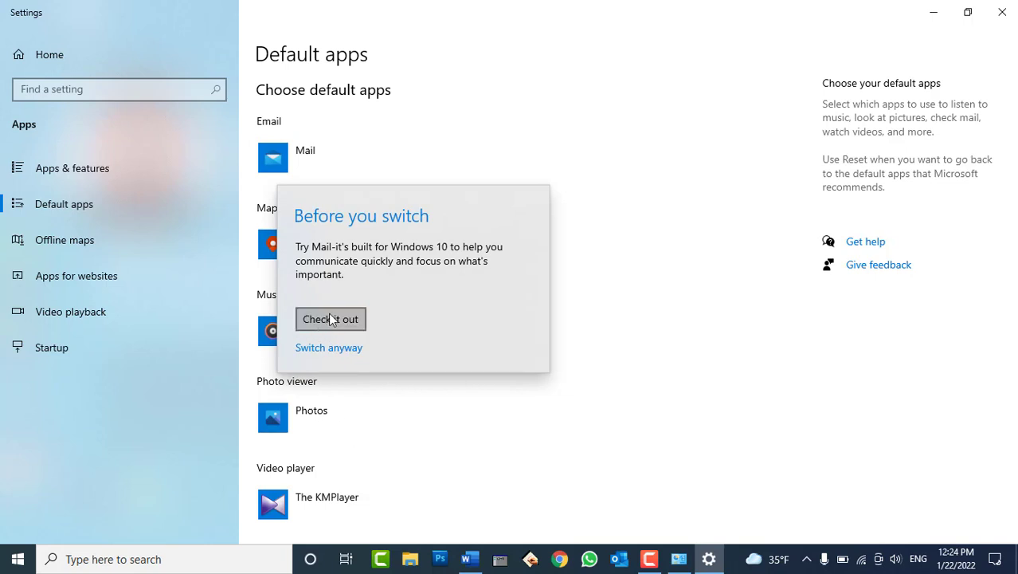
left_click(329, 347)
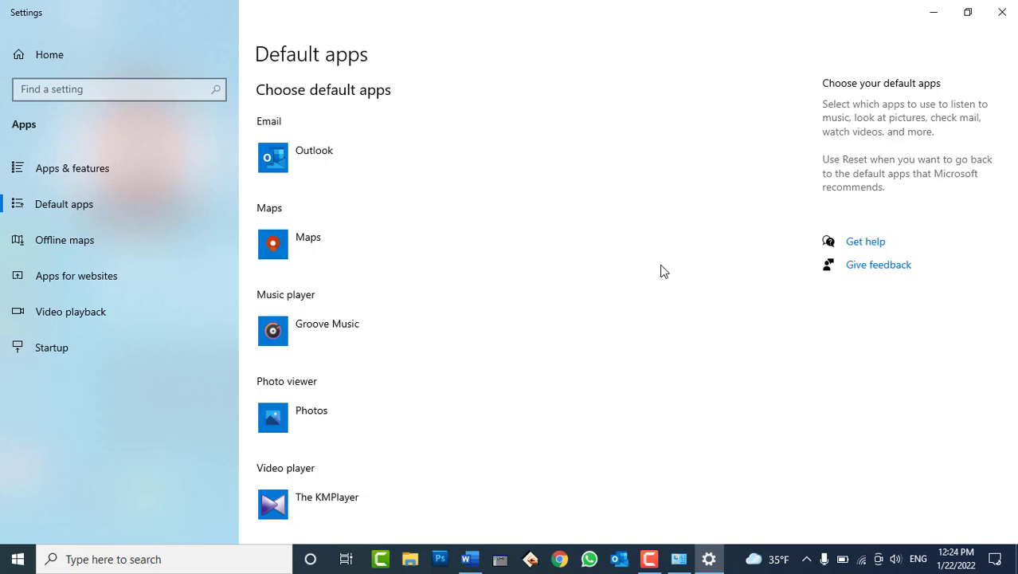
left_click(937, 11)
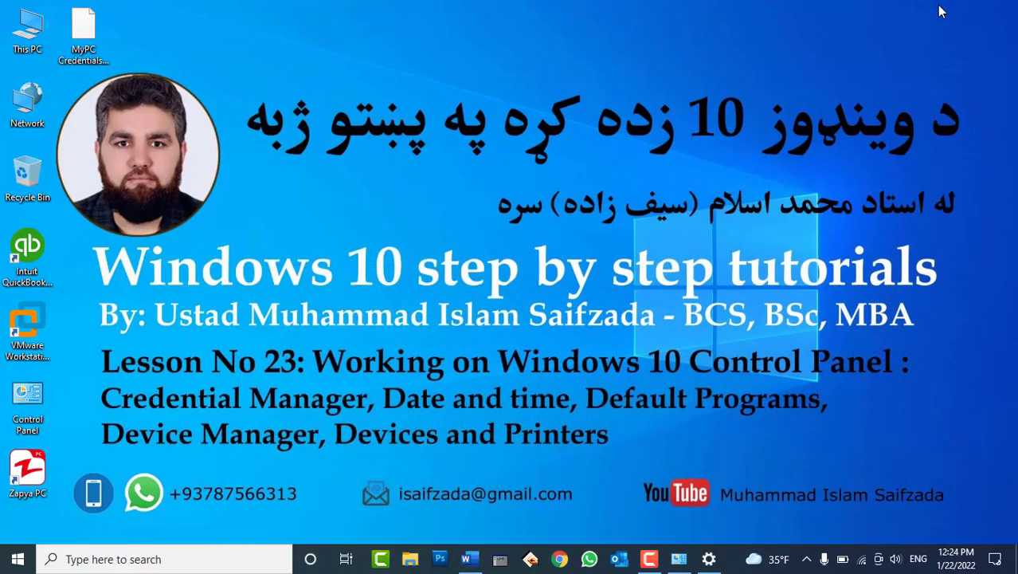
left_click(470, 558)
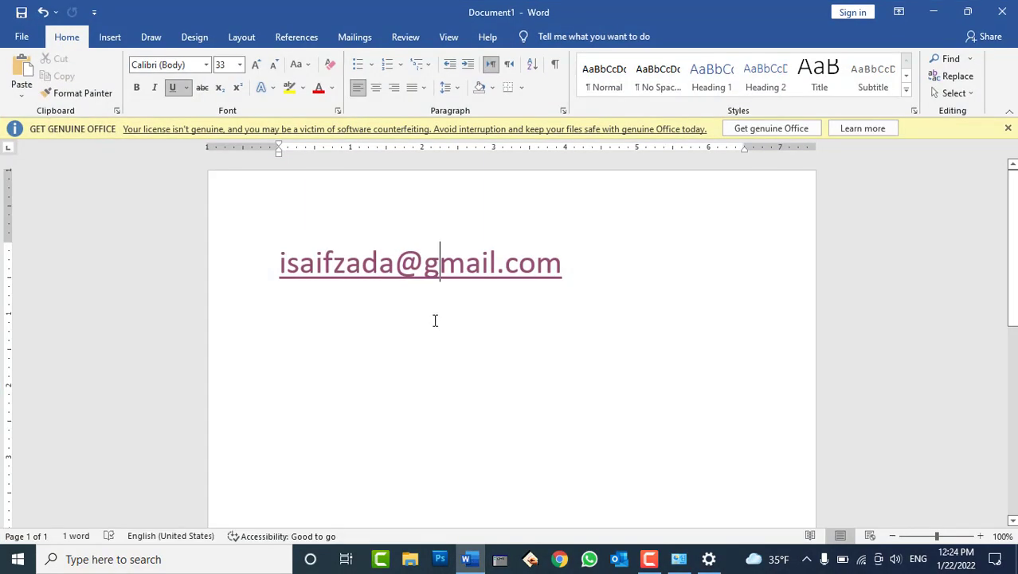
triple_click(445, 276)
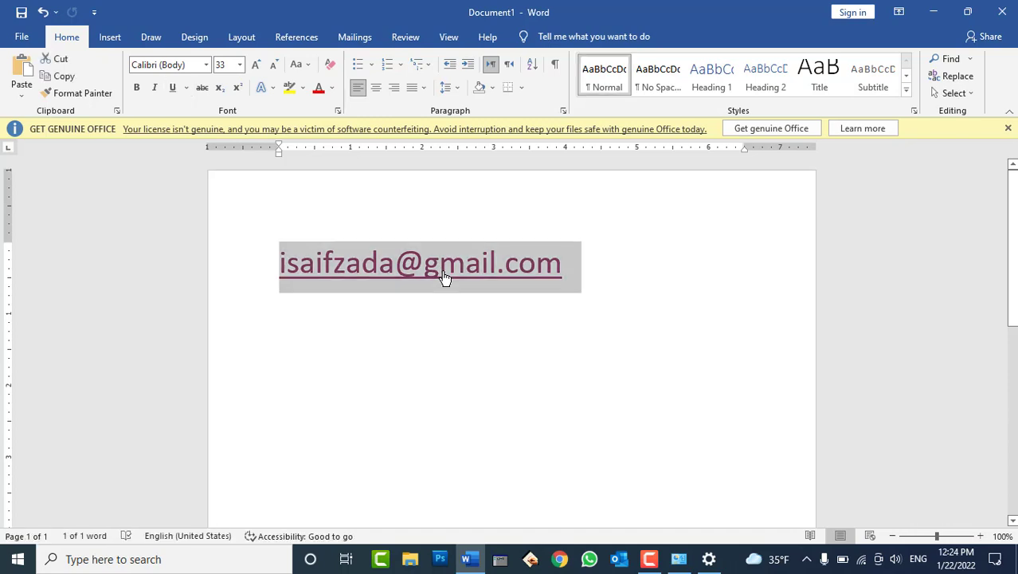
left_click(445, 276)
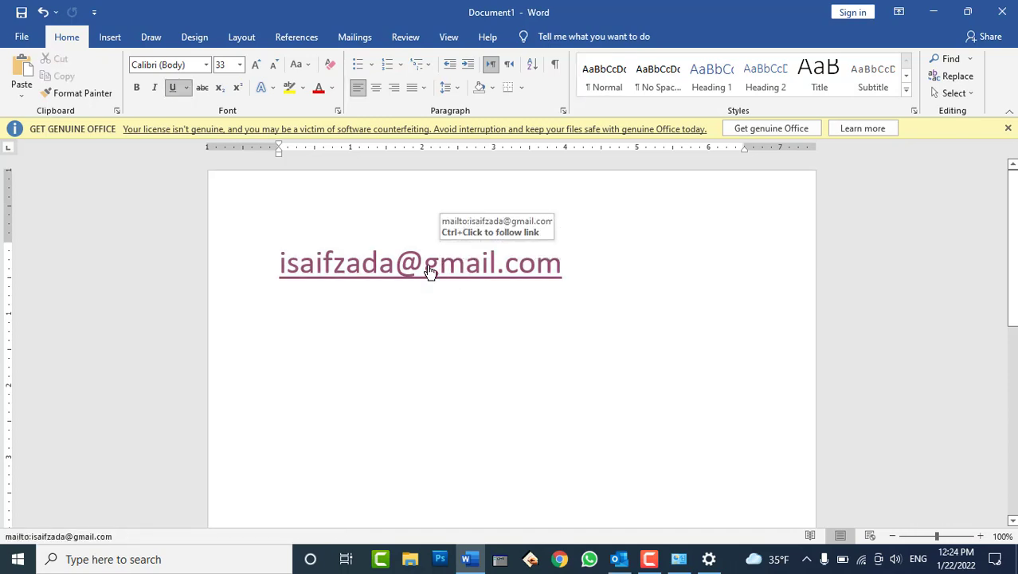
triple_click(430, 271)
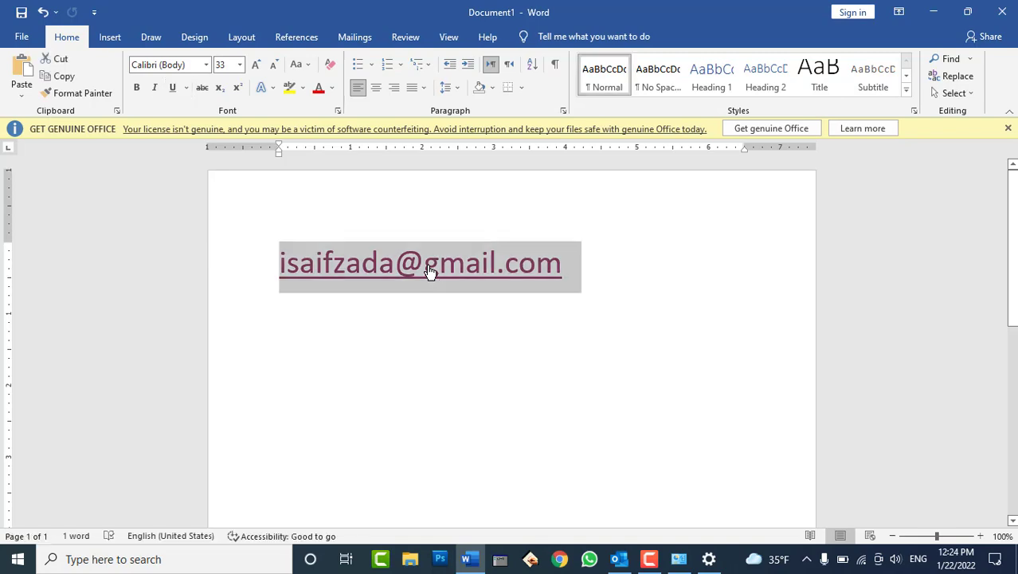
left_click(428, 274)
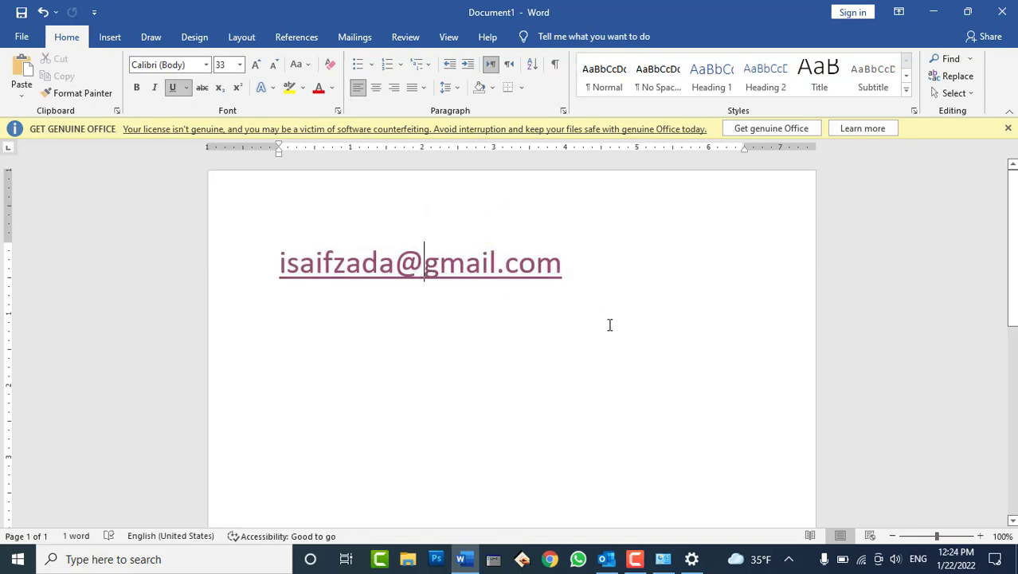
left_click(512, 470)
left_click(464, 559)
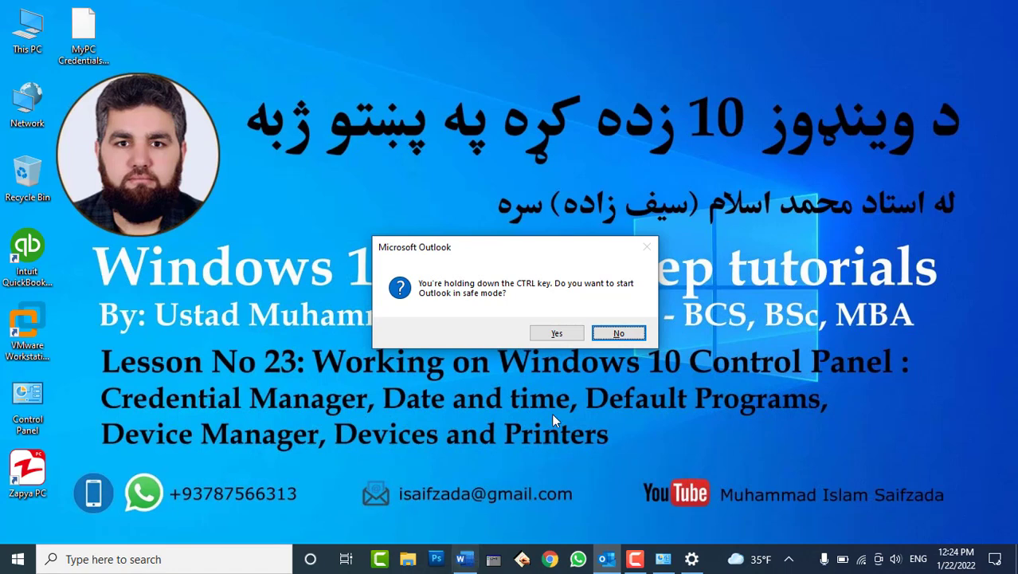
left_click_drag(438, 245, 443, 204)
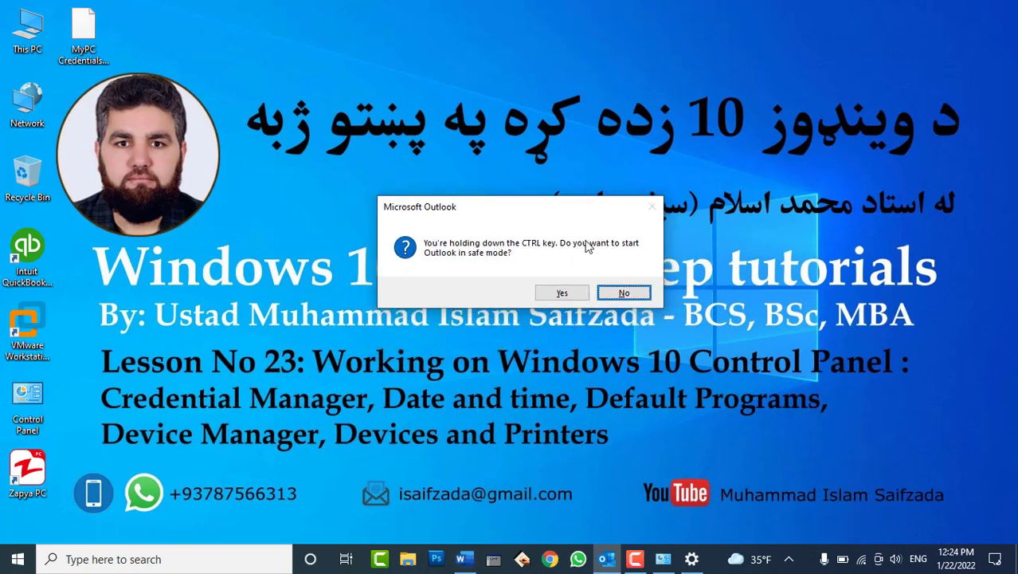
left_click(606, 293)
left_click(603, 334)
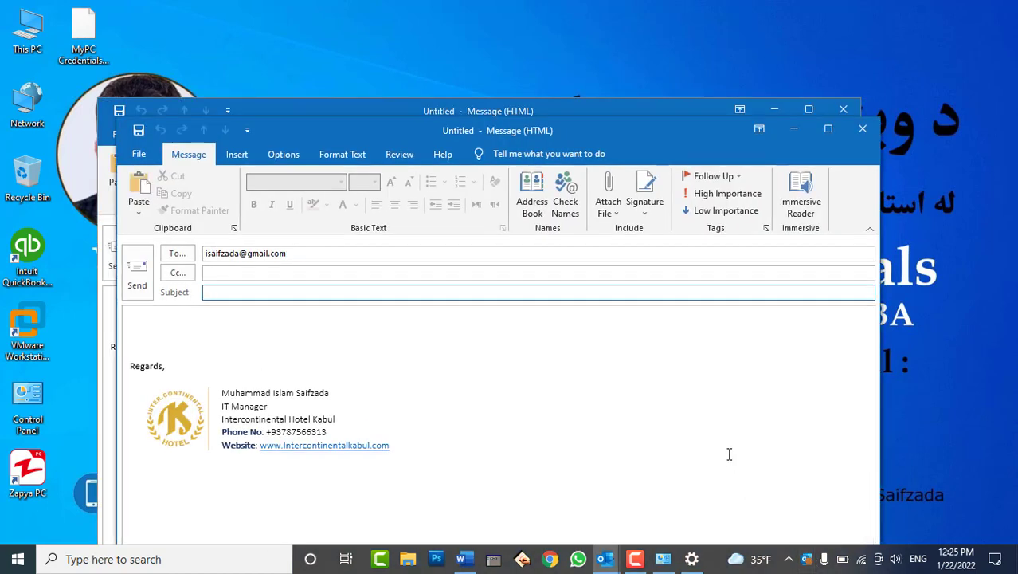
left_click(875, 133)
left_click(514, 321)
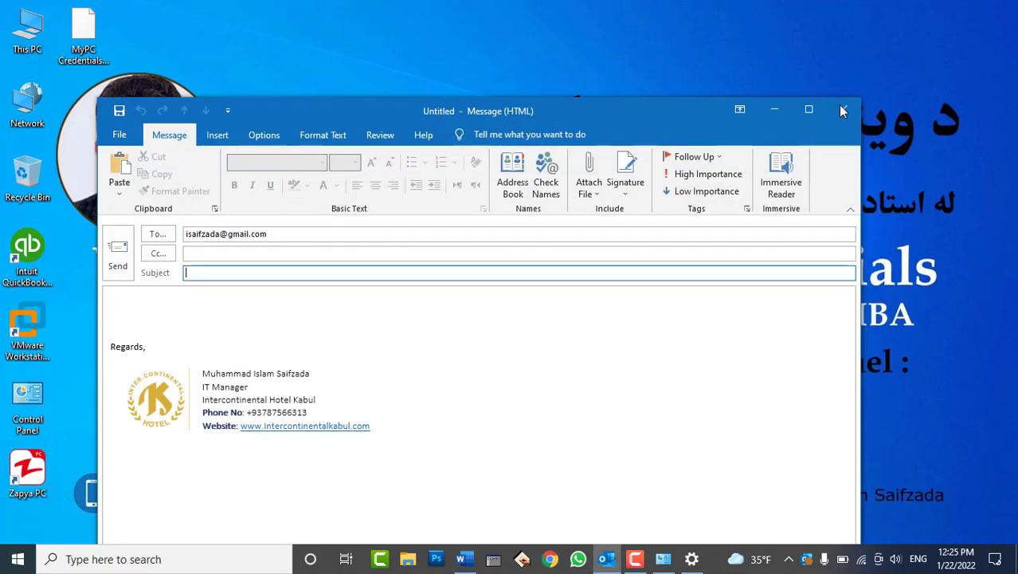
left_click(842, 110)
left_click(516, 320)
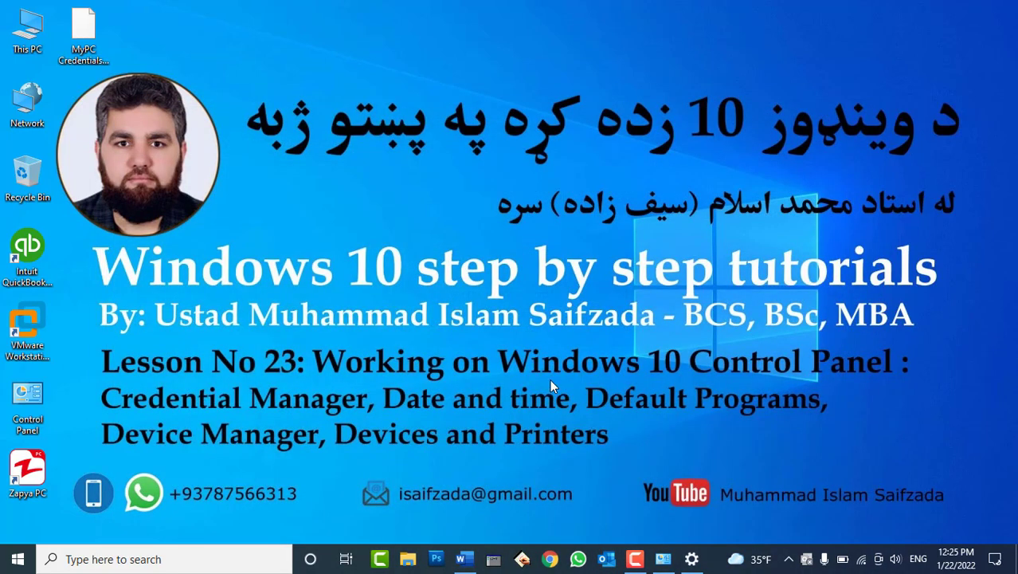
left_click(663, 559)
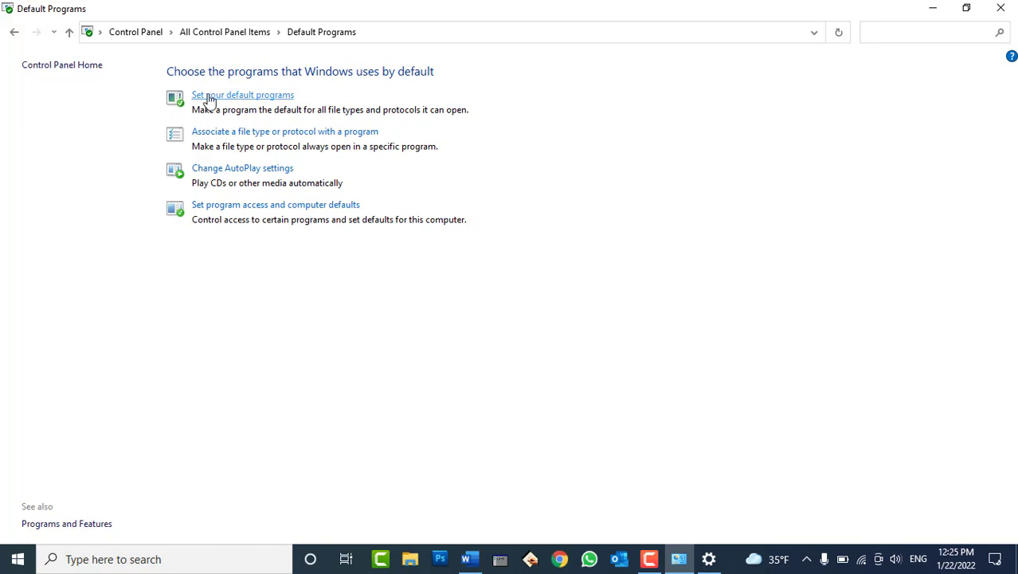
Change the default email app back from Outlook to Mail and close Settings.
left_click(208, 99)
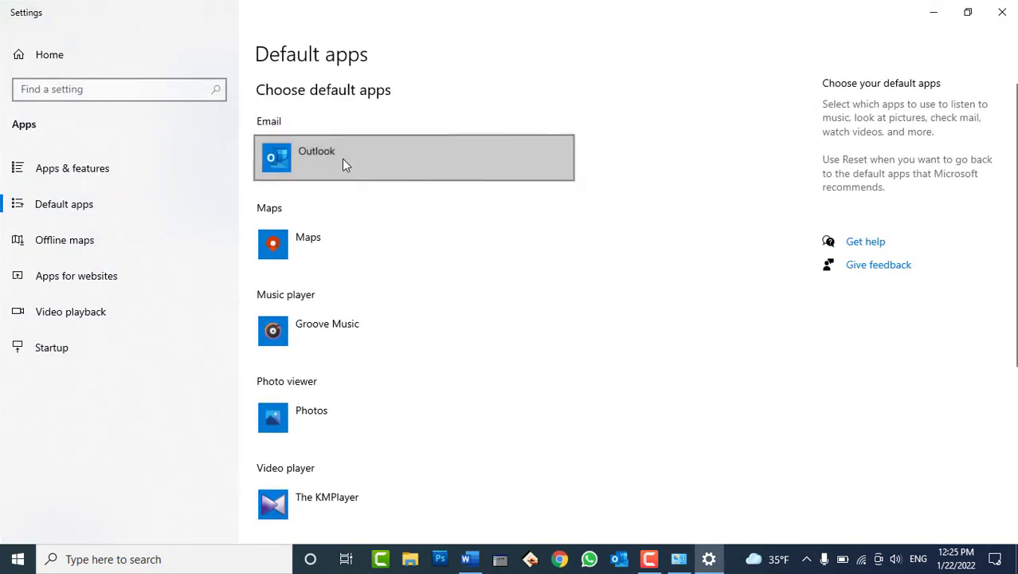
left_click(342, 160)
left_click(372, 237)
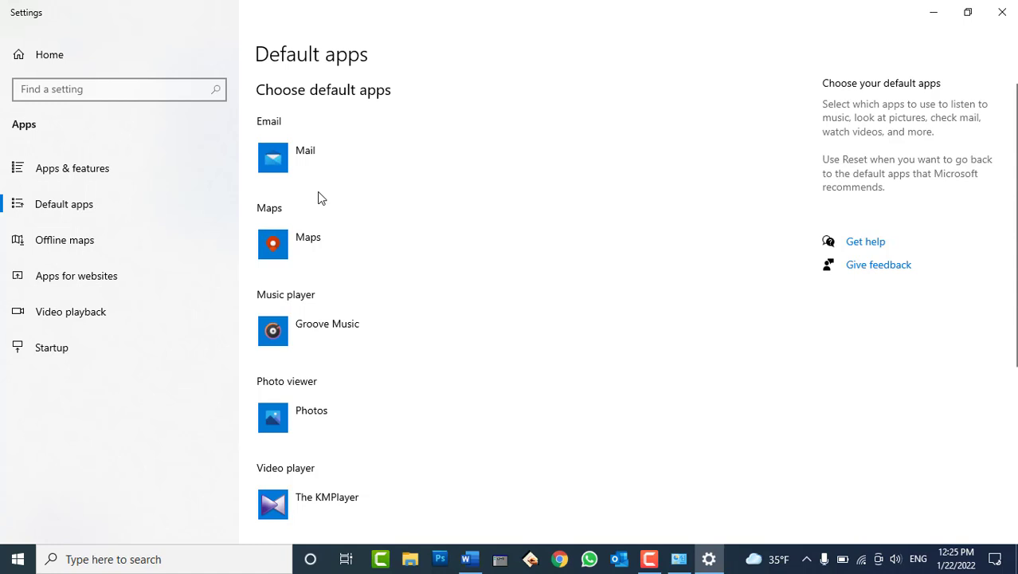
scroll(600, 294, "down", 3)
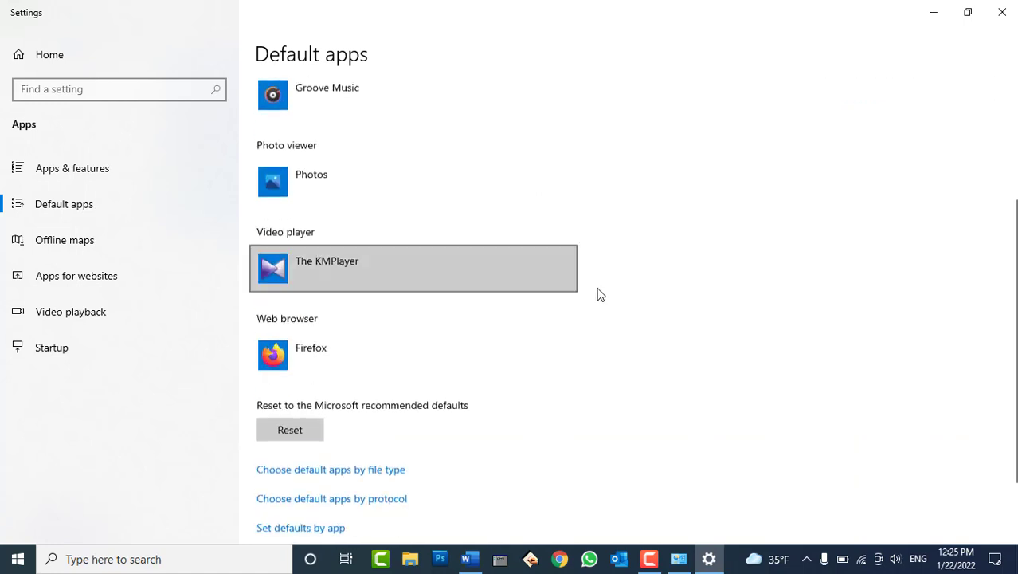
scroll(654, 315, "down", 2)
scroll(541, 318, "up", 5)
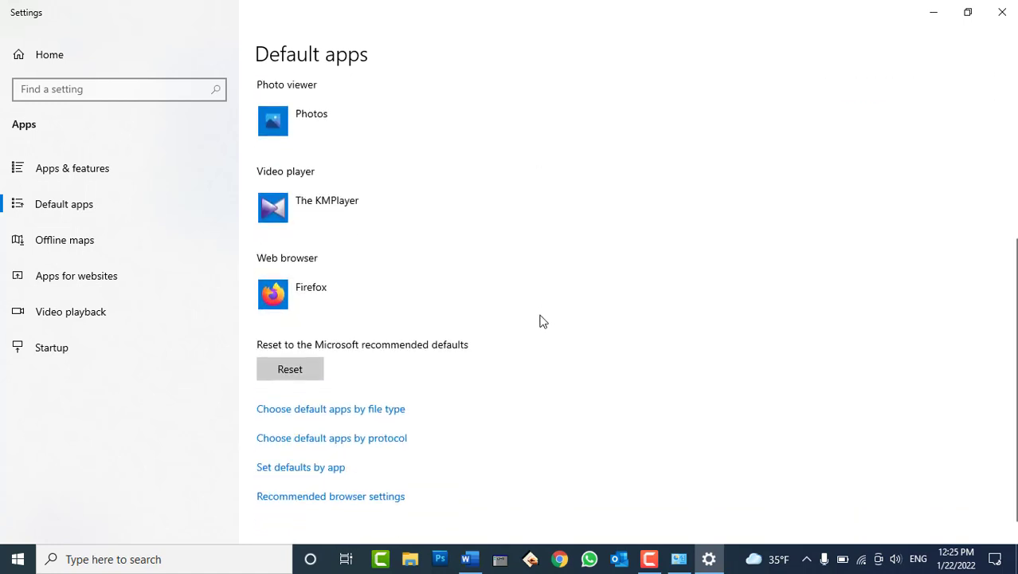
left_click(1014, 10)
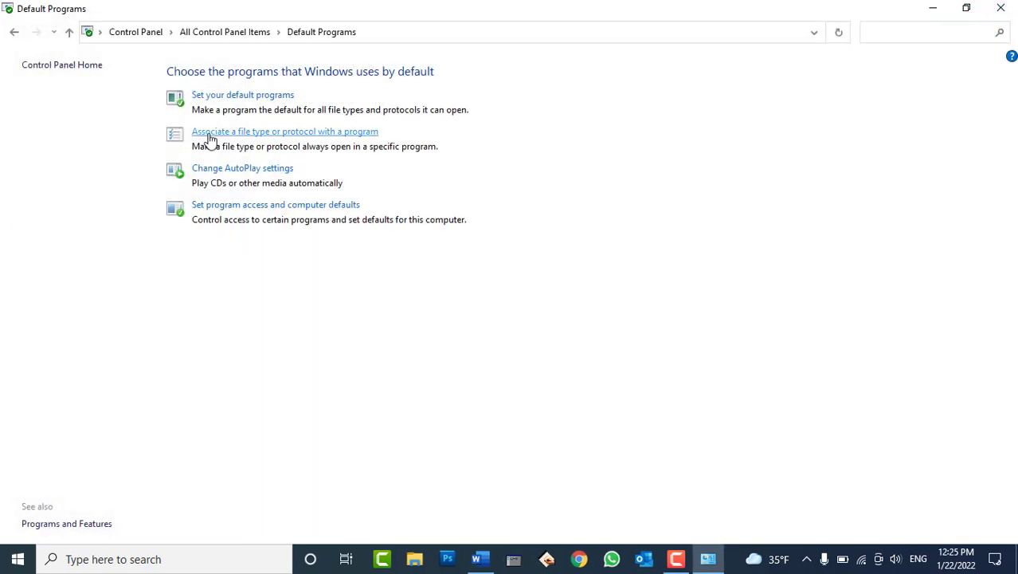
Reopen the Default apps page through Associate a file type and scroll through it.
left_click(333, 133)
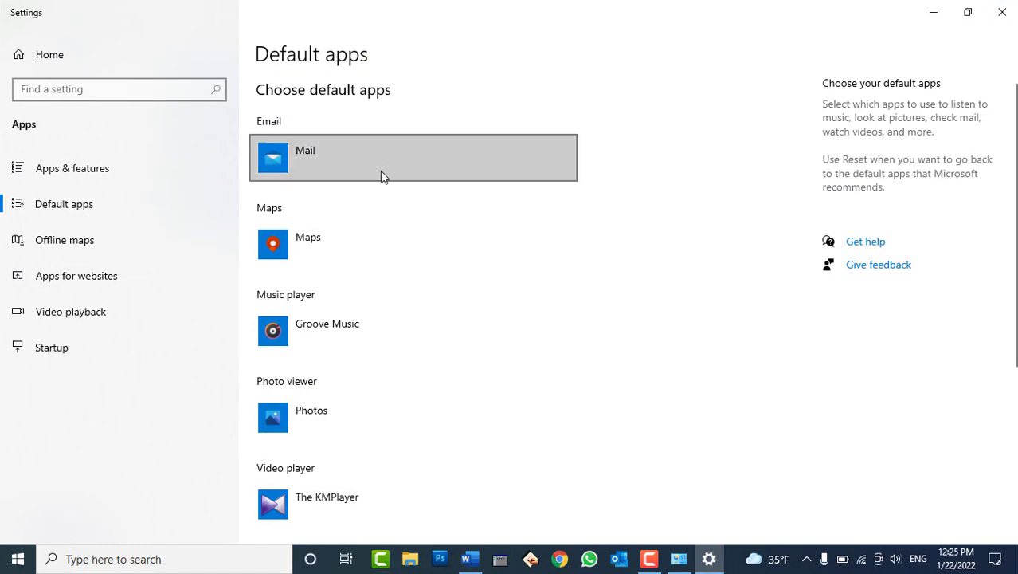
scroll(466, 335, "down", 4)
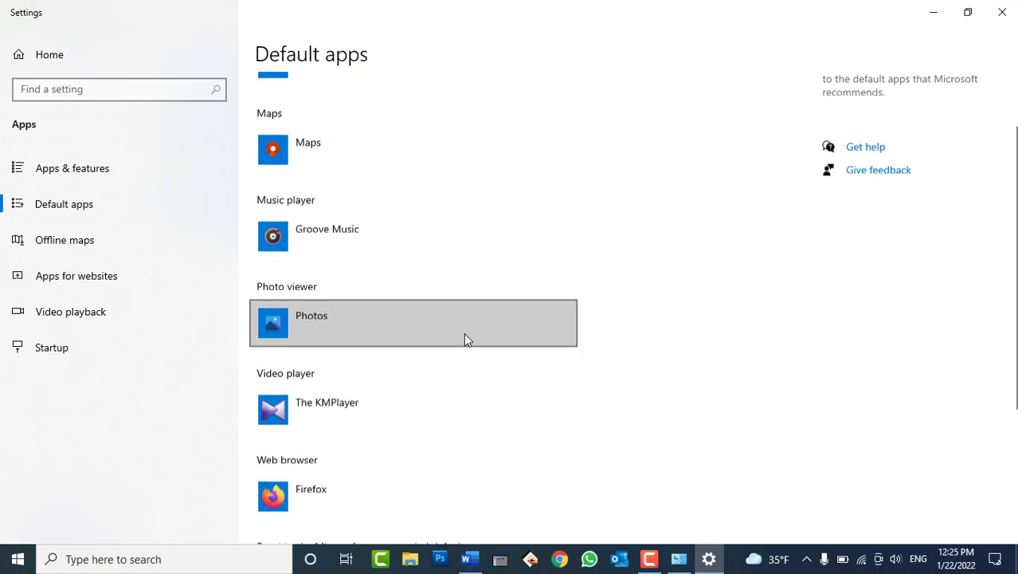
scroll(489, 332, "up", 4)
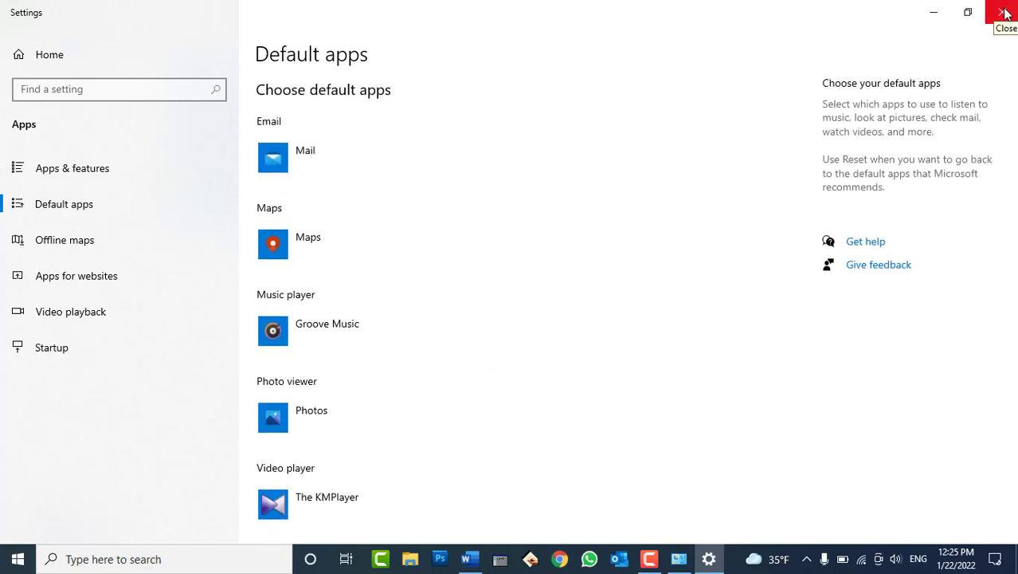
scroll(496, 179, "down", 4)
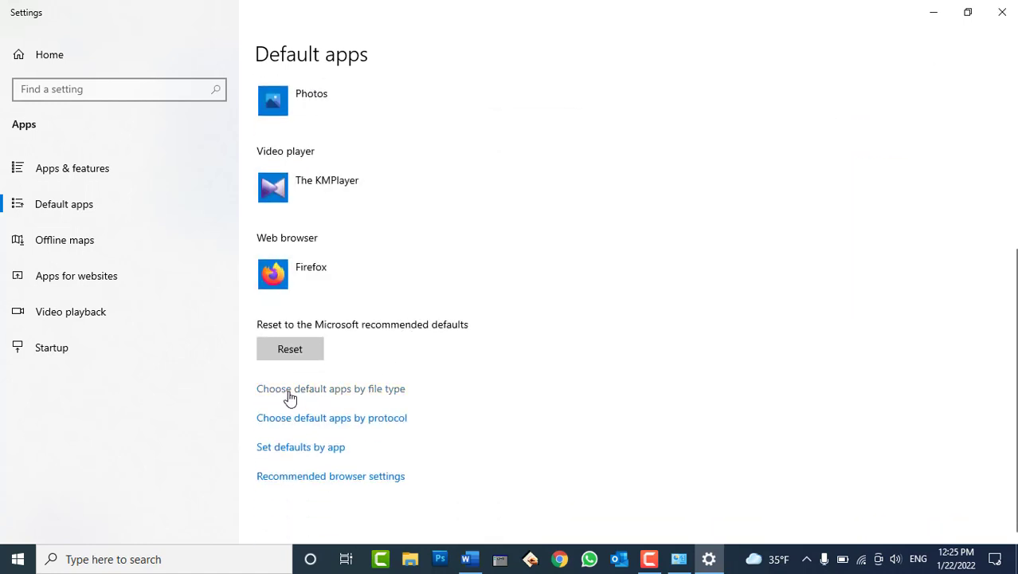
Browse the Choose default apps by file type list down to its lower entries, then minimize Settings.
left_click(381, 392)
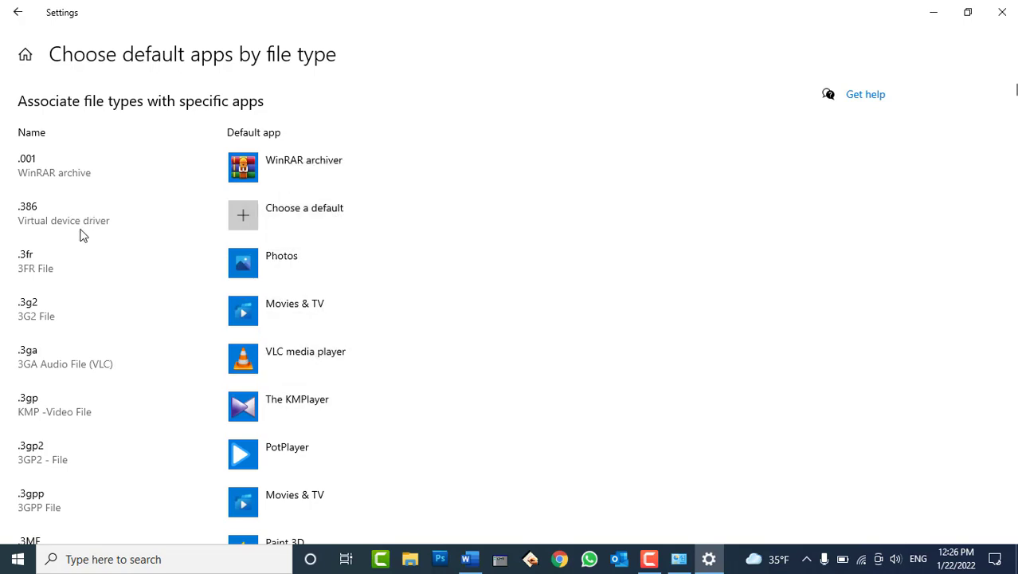
scroll(80, 235, "down", 3)
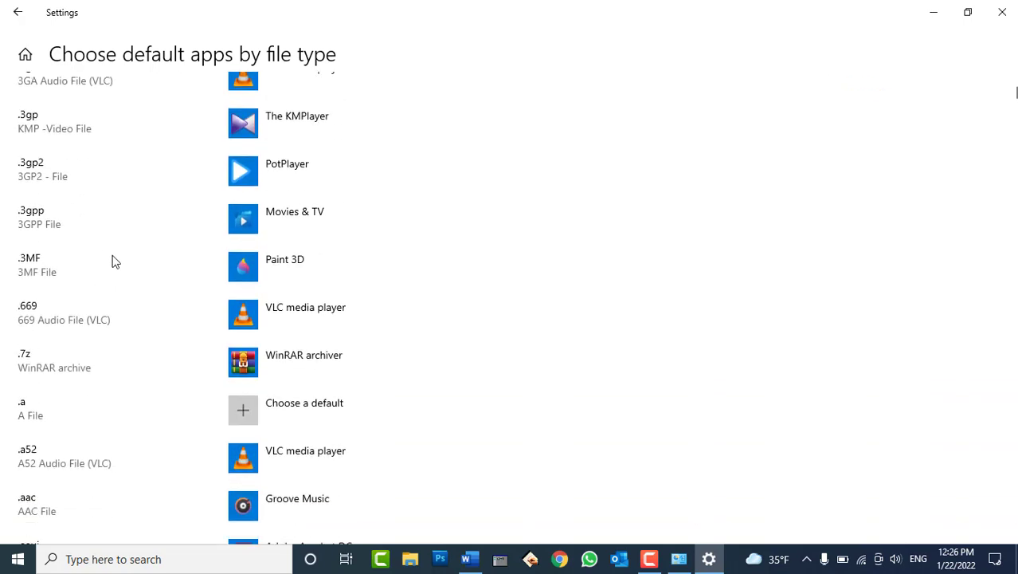
scroll(121, 272, "down", 4)
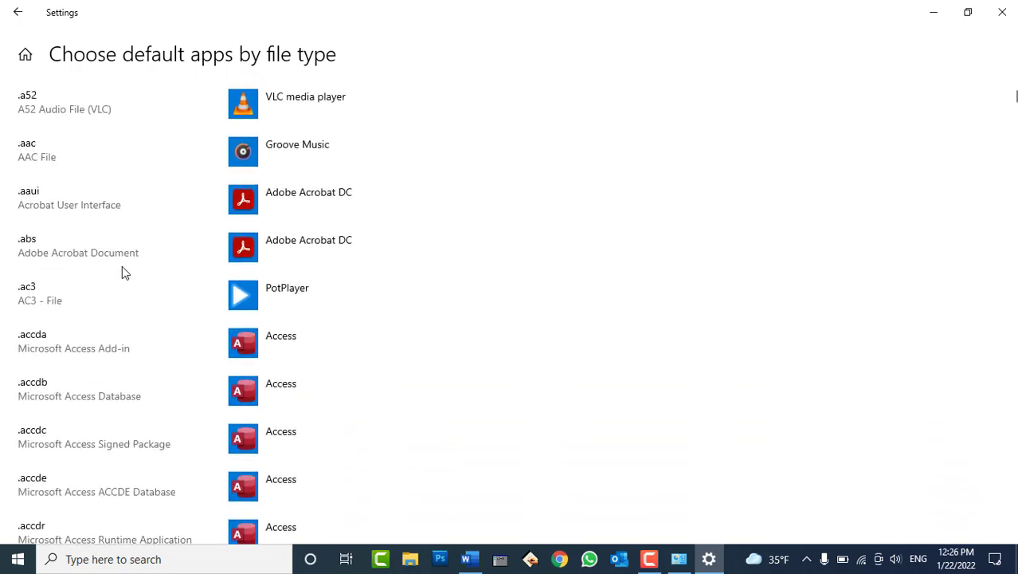
scroll(146, 273, "down", 8)
scroll(147, 273, "up", 10)
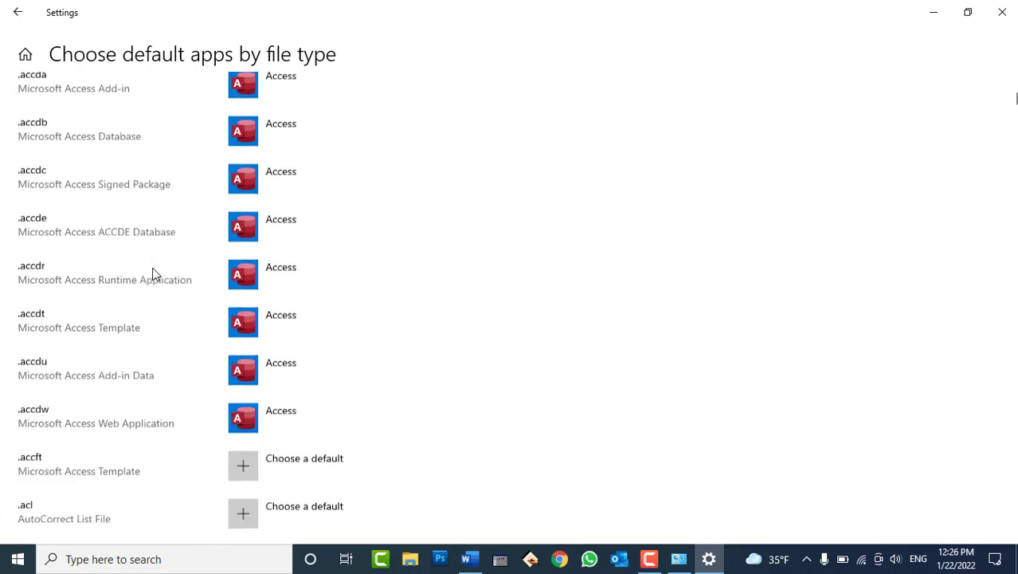
scroll(133, 265, "up", 3)
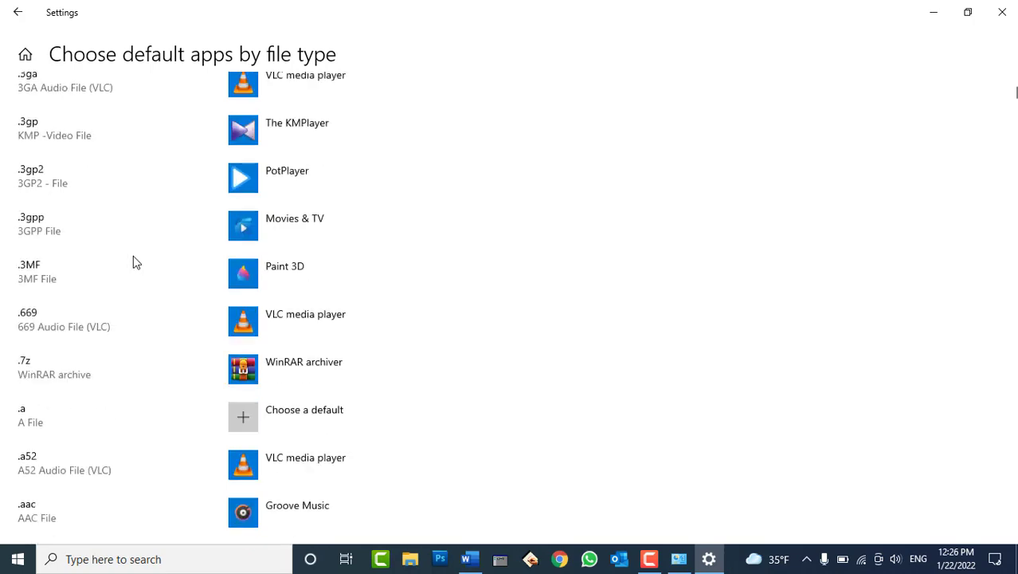
scroll(140, 263, "down", 20)
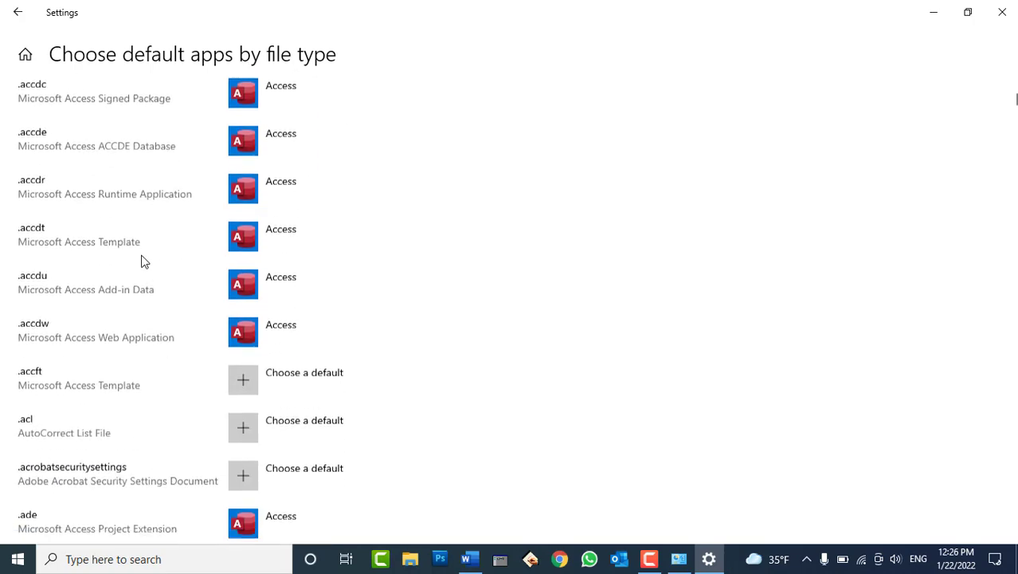
scroll(146, 263, "down", 20)
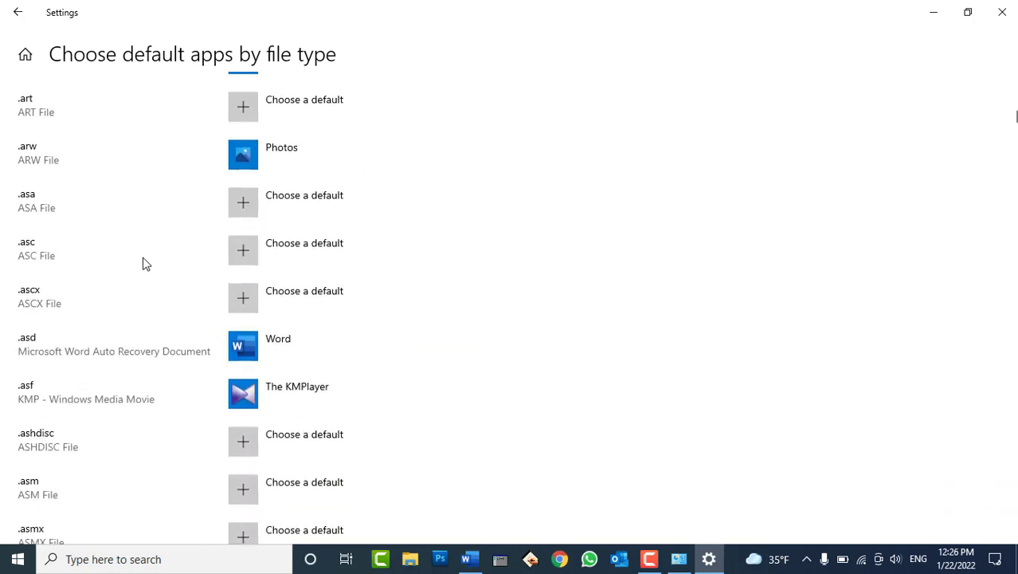
scroll(143, 263, "down", 20)
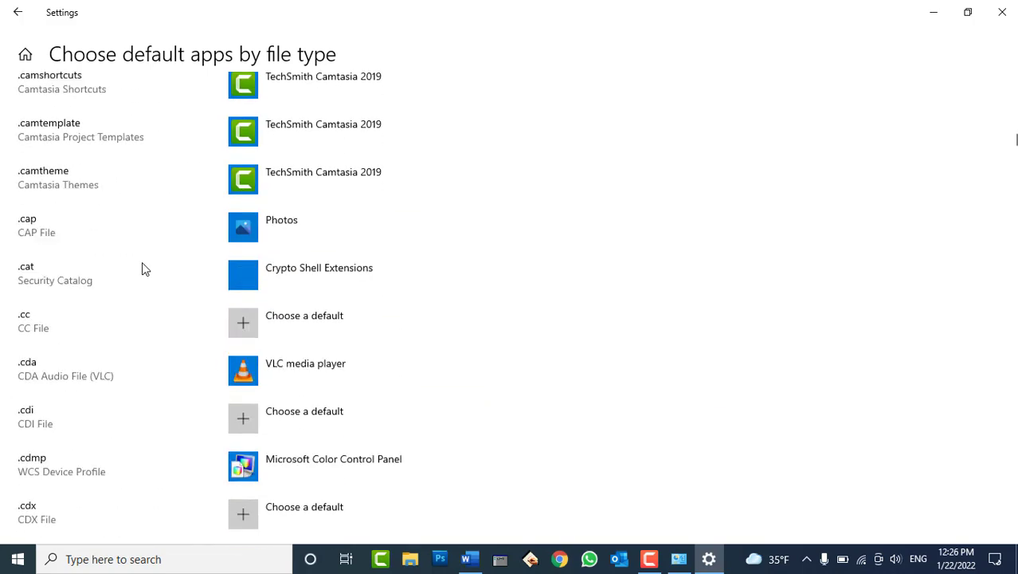
scroll(146, 272, "down", 20)
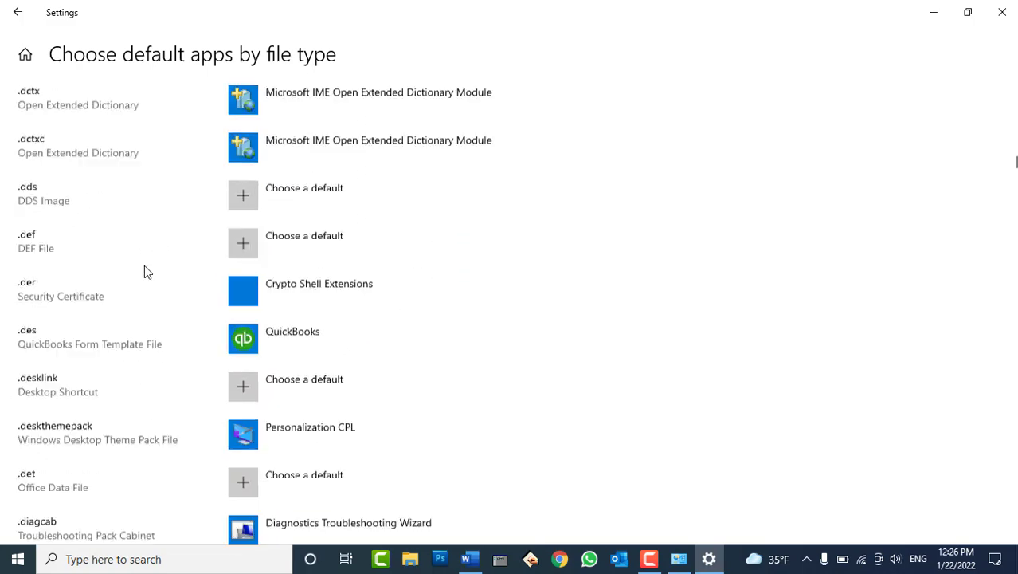
scroll(146, 272, "down", 20)
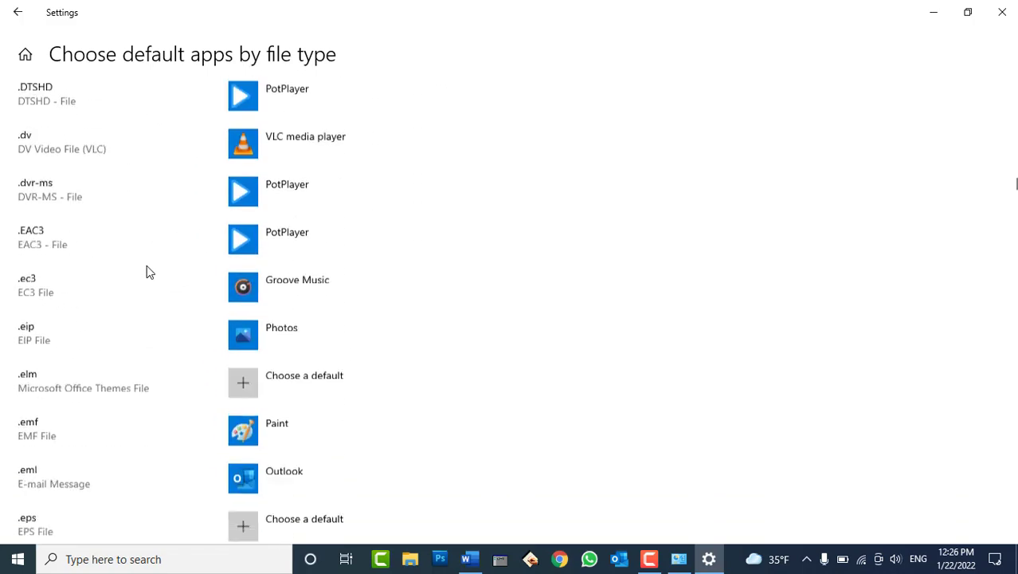
scroll(147, 272, "down", 20)
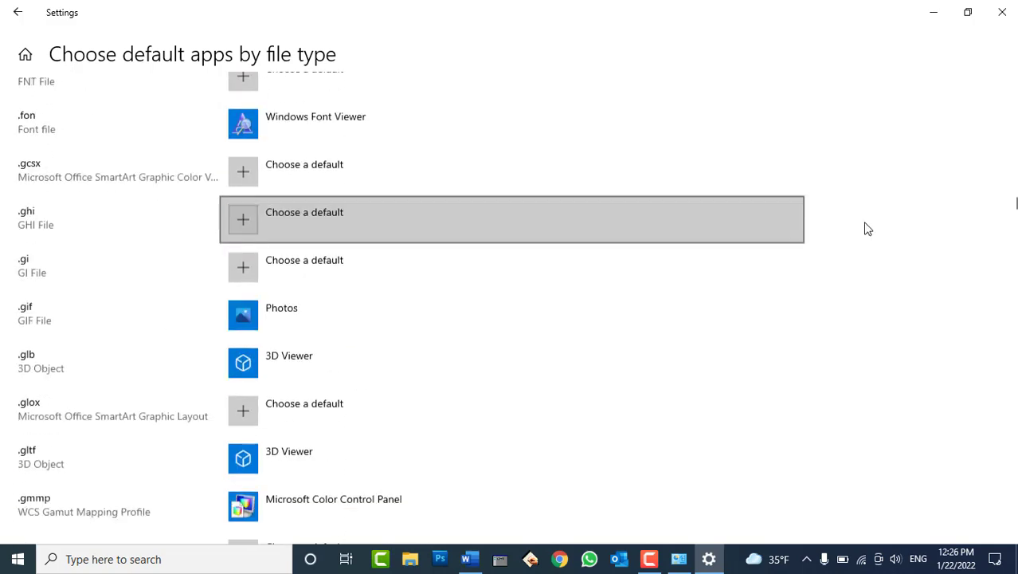
left_click_drag(1013, 204, 1013, 274)
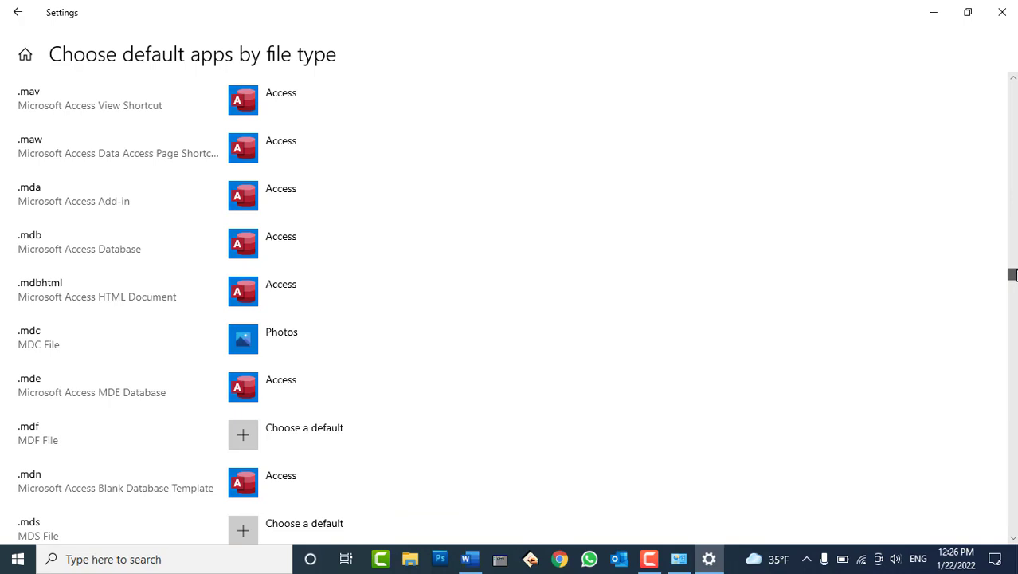
left_click(709, 558)
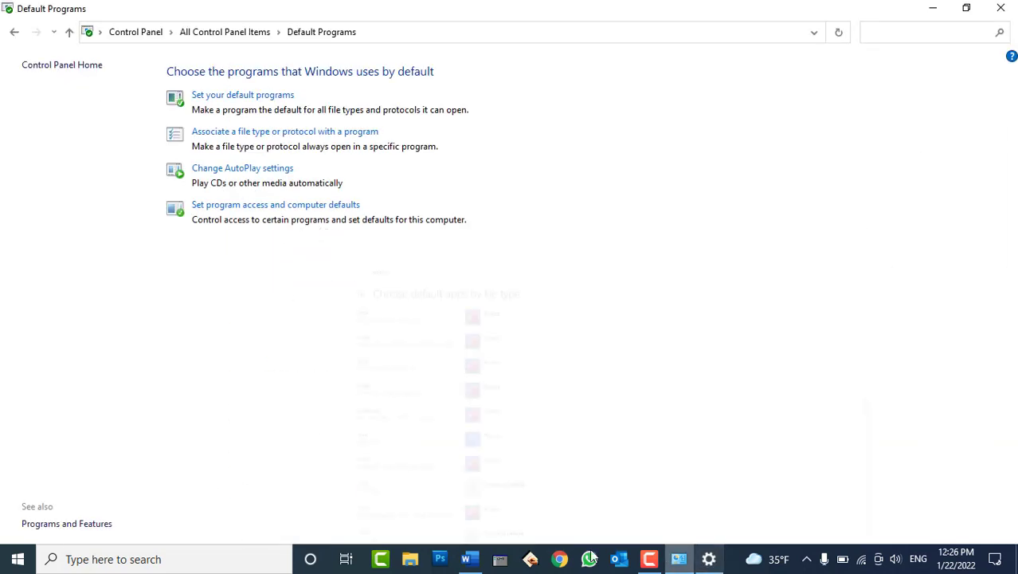
Save the Word document to the Desktop as MyData, then close Word and minimize Control Panel.
left_click(469, 559)
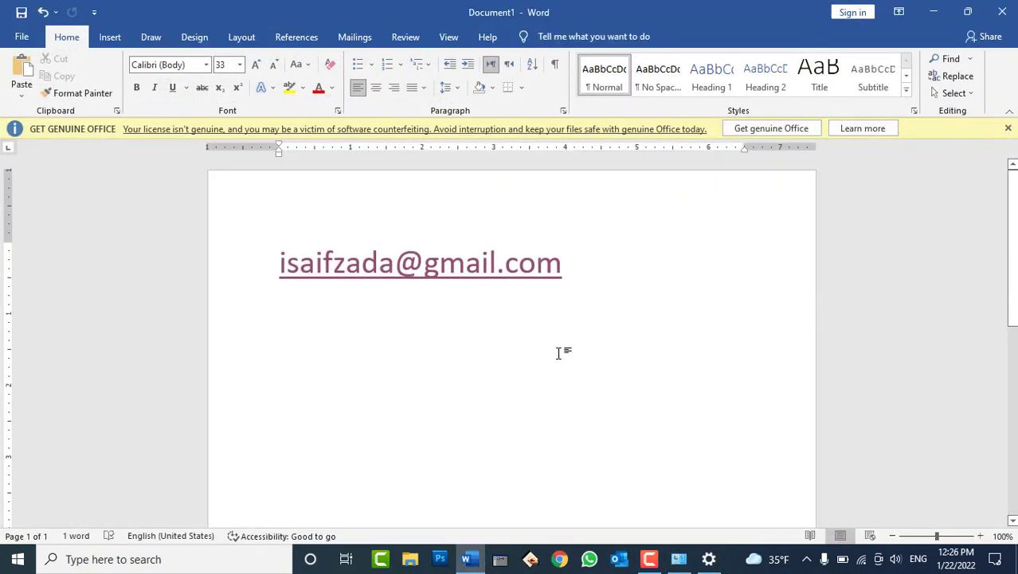
key("ctrl+s")
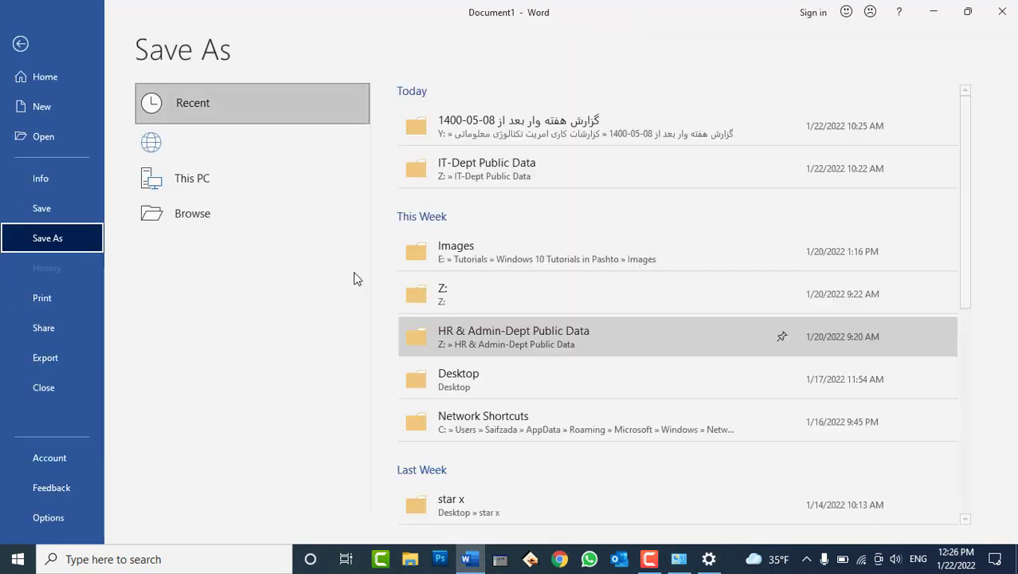
left_click(200, 257)
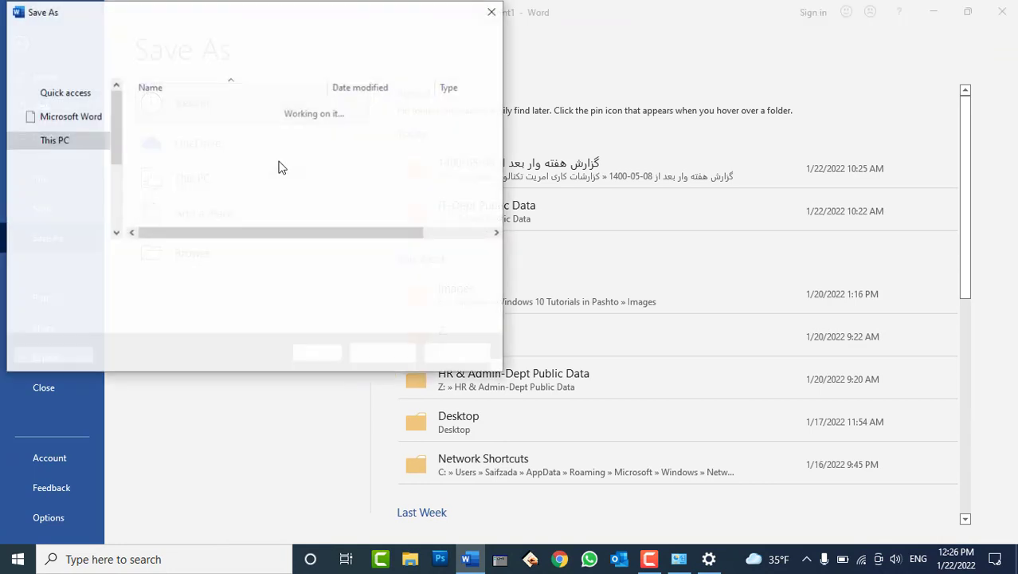
left_click(102, 131)
double_click(162, 256)
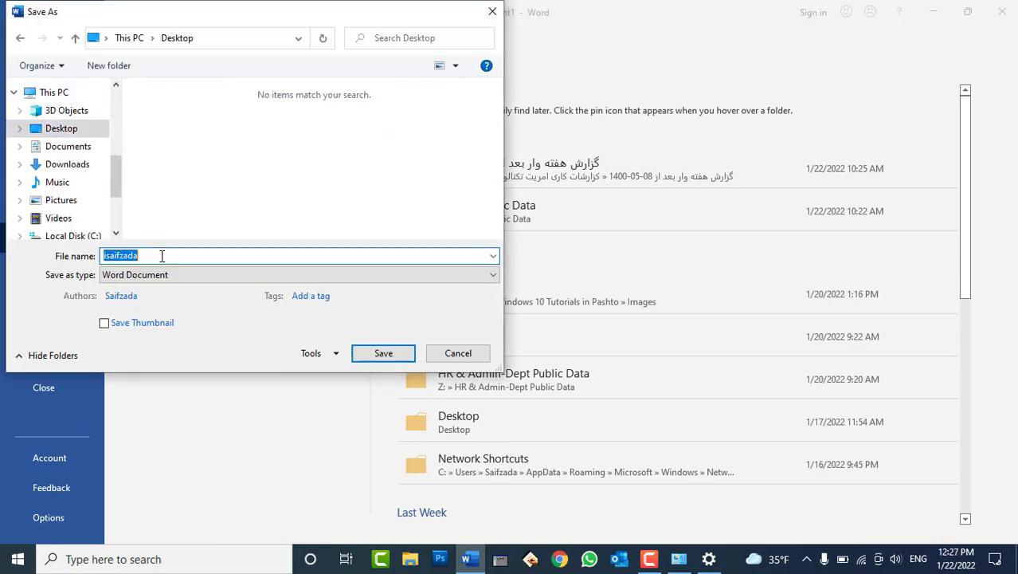
type("MyDate")
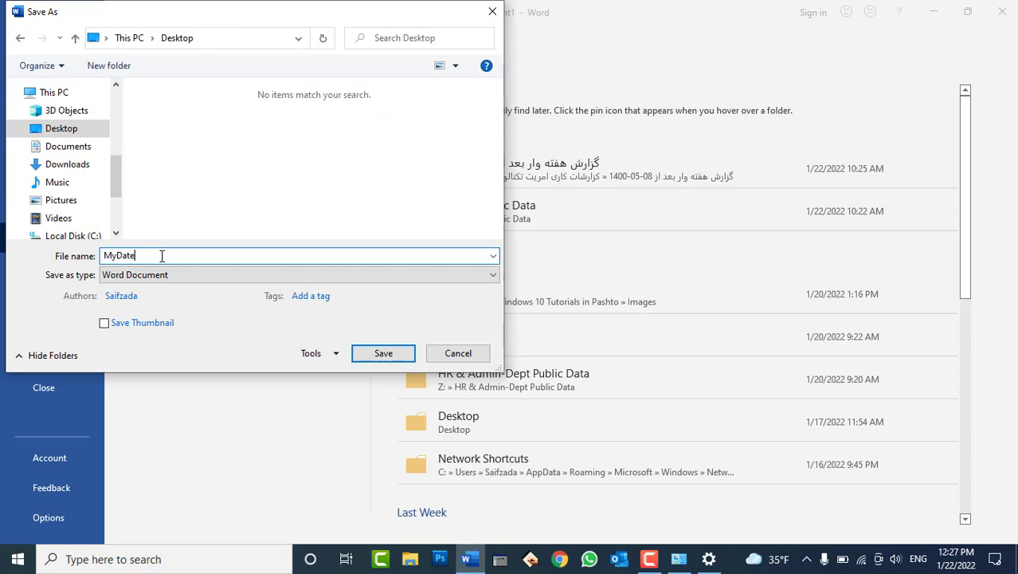
key("BackSpace")
type("a")
left_click(382, 352)
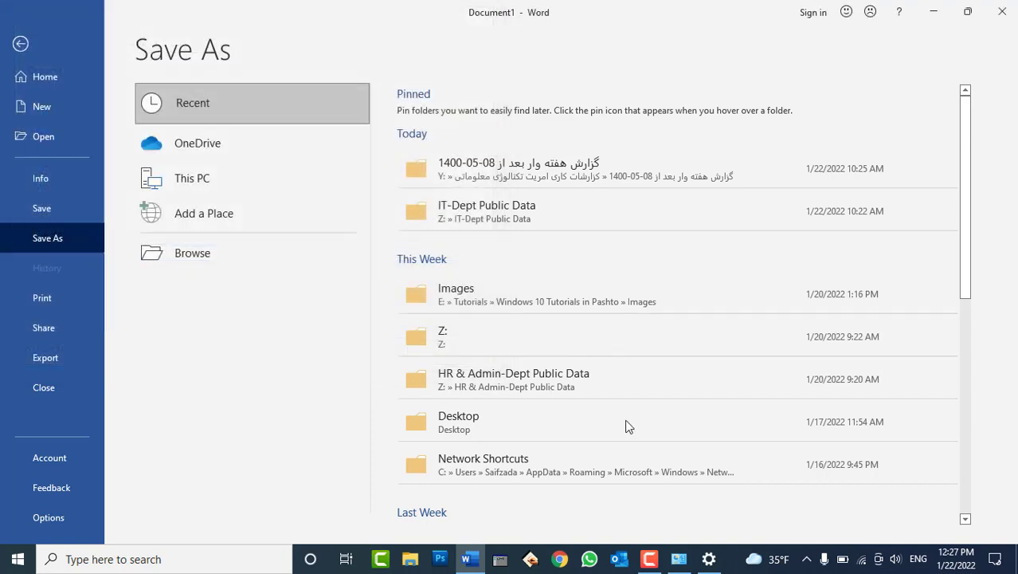
left_click(998, 13)
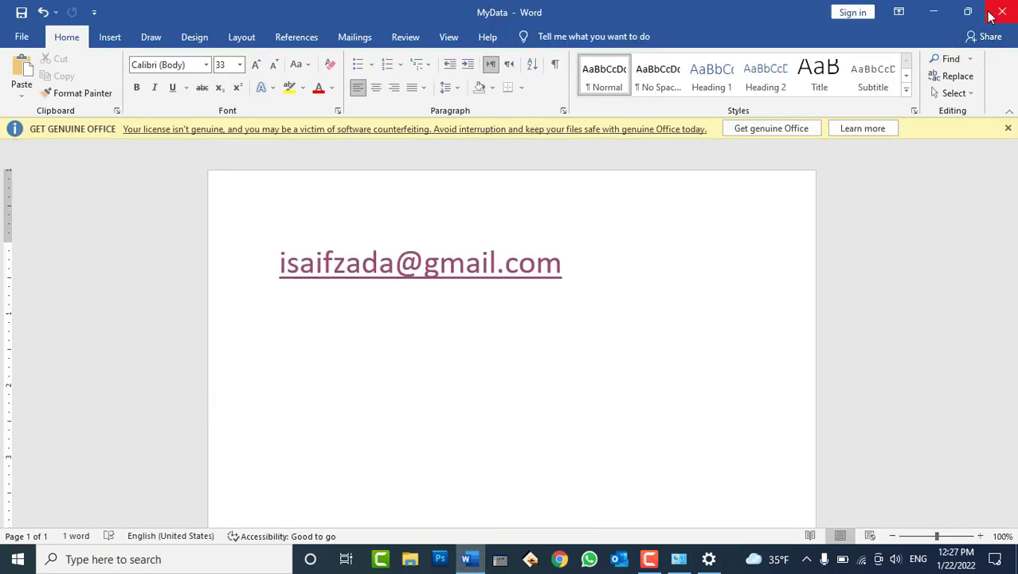
left_click(930, 10)
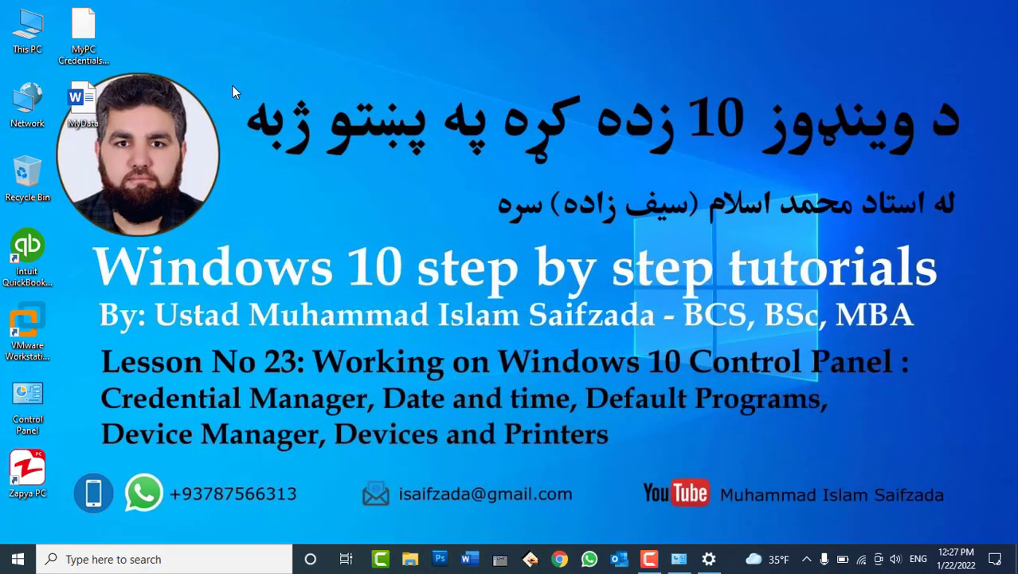
Move MyData to the desktop top, confirm it's a .docx, then open This PC on the right.
left_click_drag(81, 97, 308, 44)
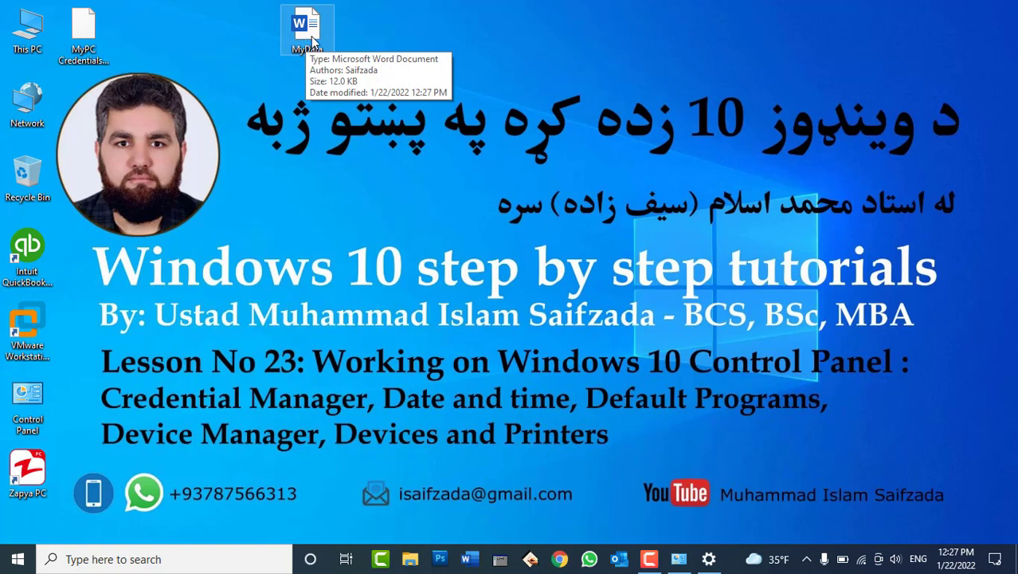
right_click(311, 38)
left_click(398, 451)
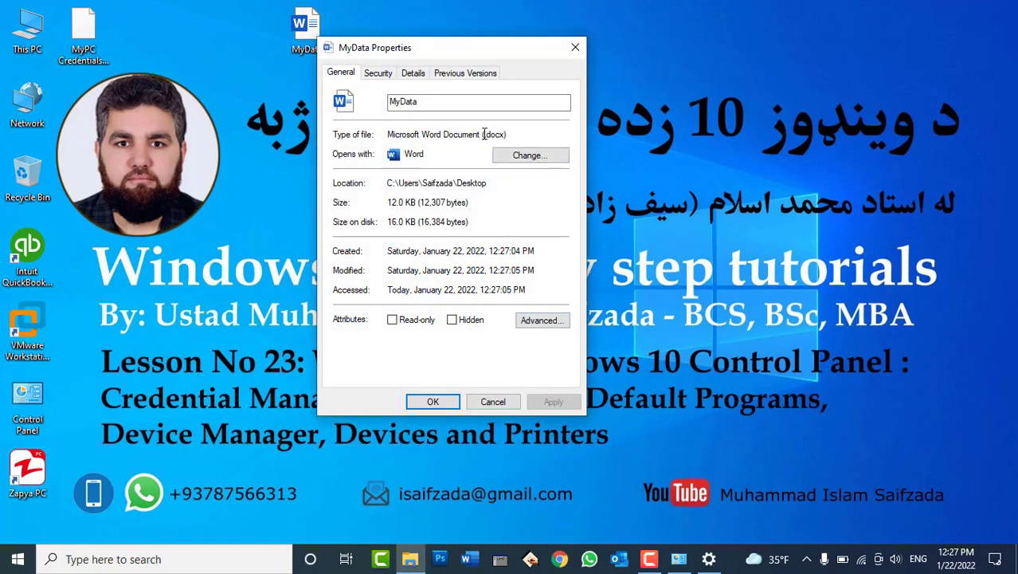
double_click(499, 135)
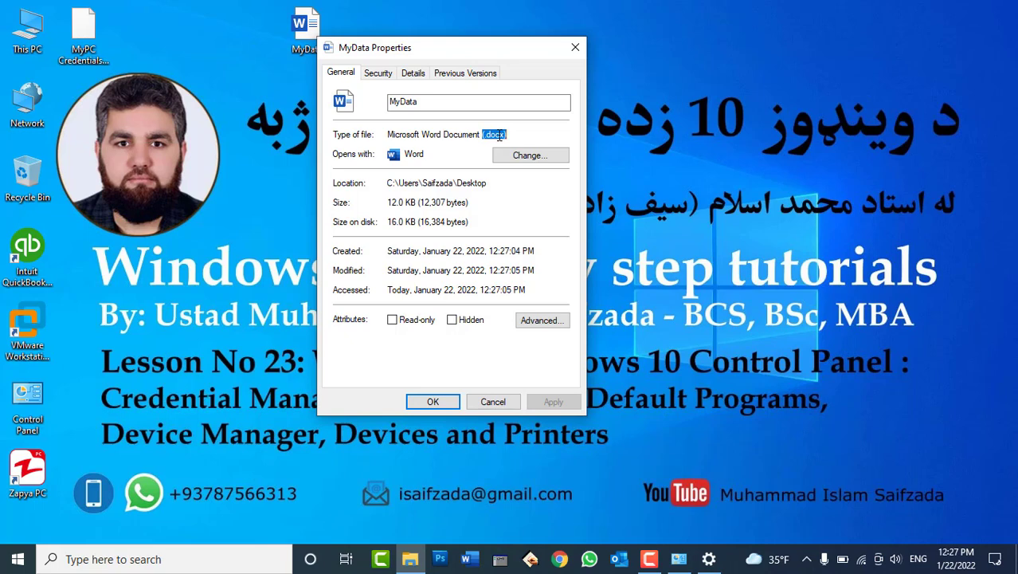
left_click(575, 47)
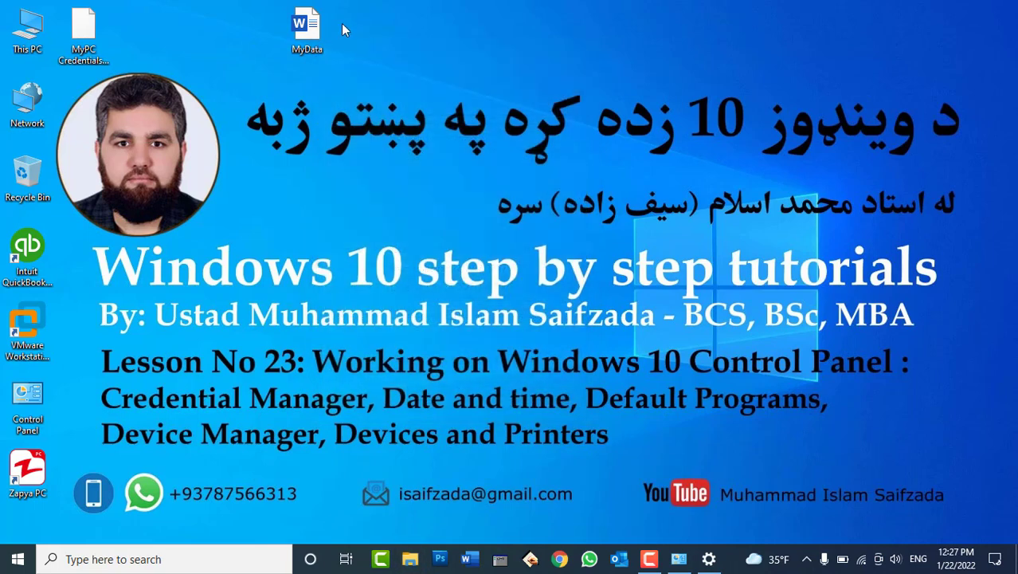
double_click(22, 24)
left_click_drag(510, 8, 504, 91)
In Folder Options, uncheck Hide extensions for known file types and apply, then select MyData.docx.
left_click(438, 99)
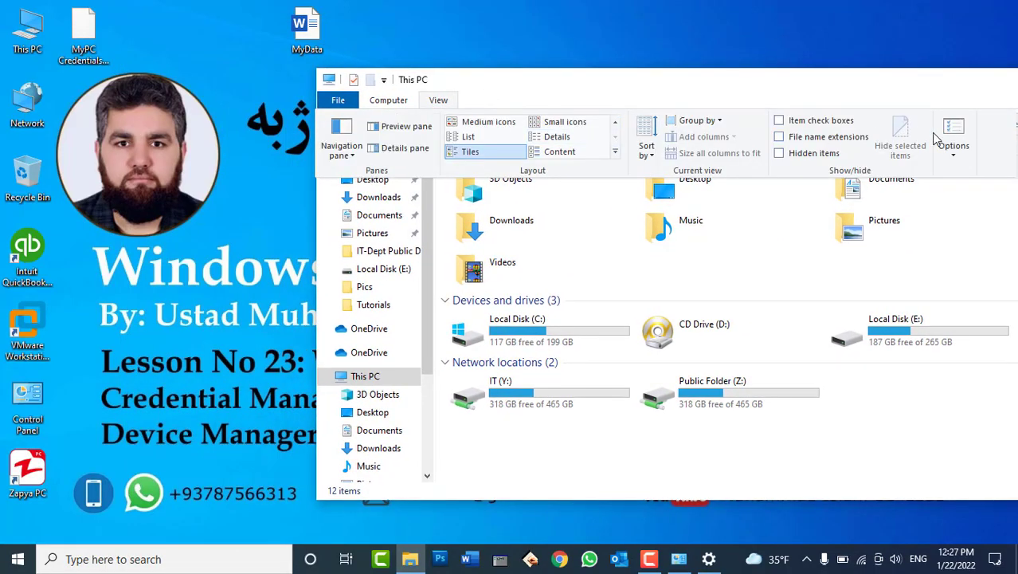
left_click(954, 130)
left_click_drag(536, 164, 759, 109)
left_click(608, 140)
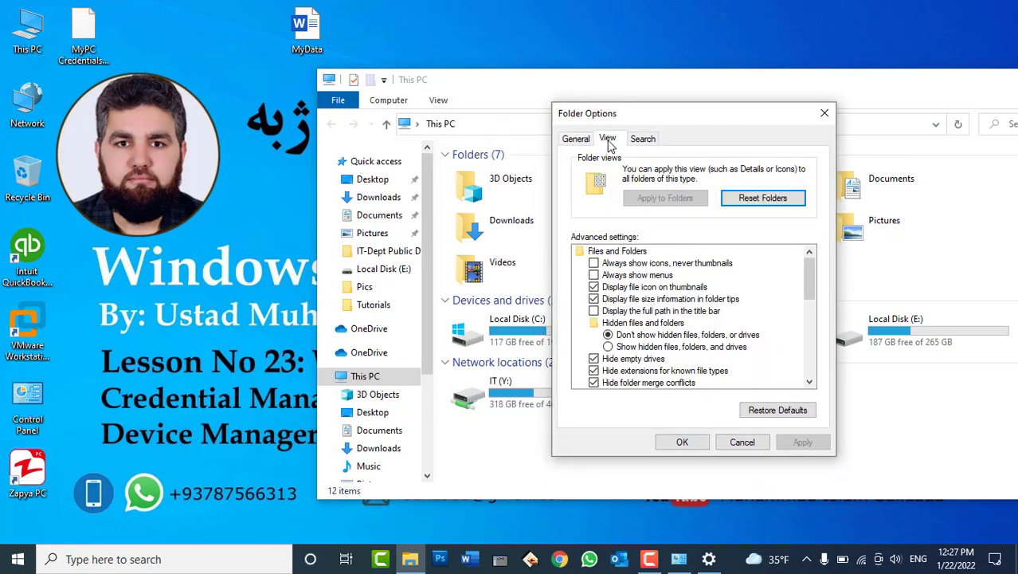
left_click(627, 372)
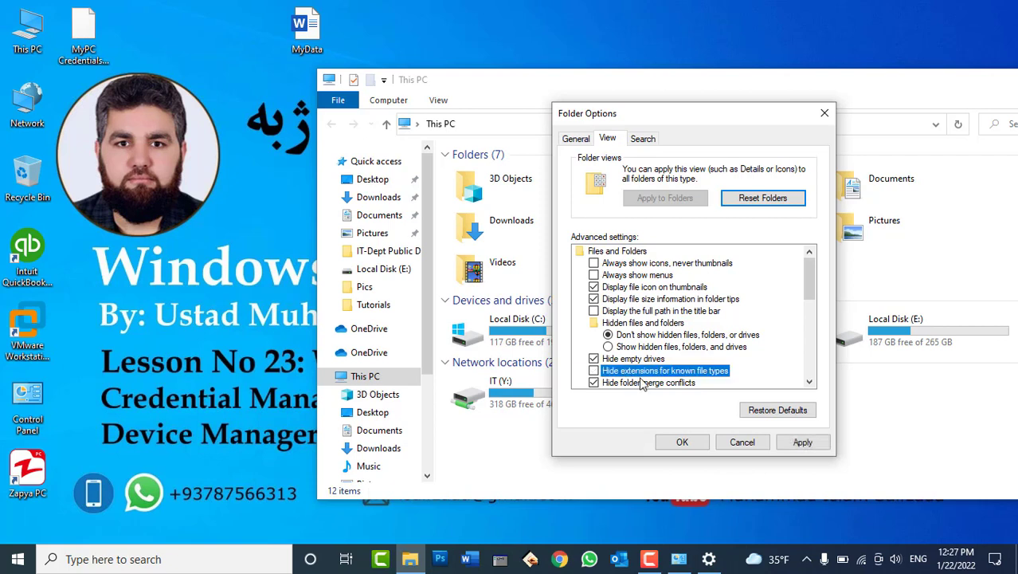
left_click(801, 442)
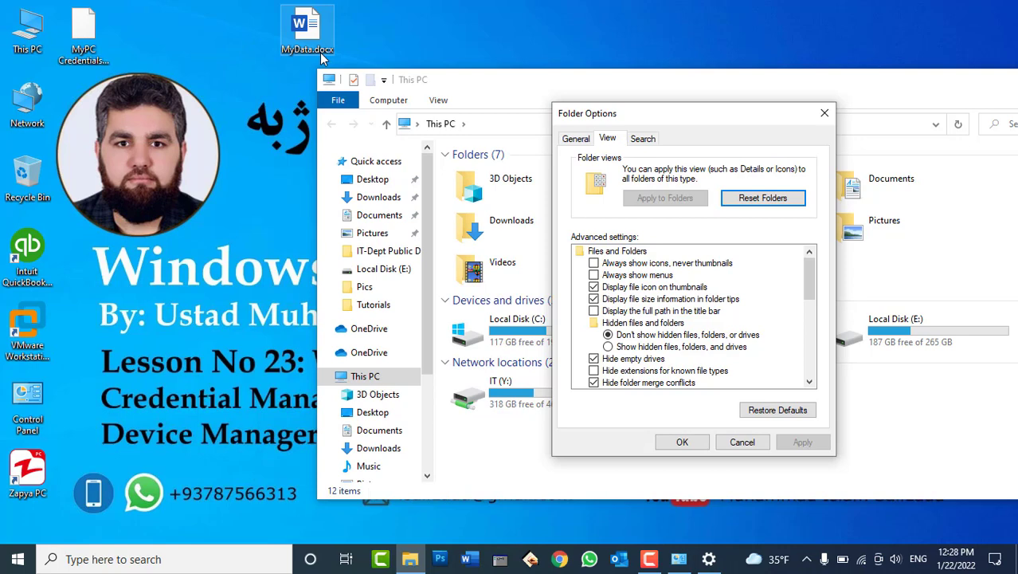
left_click(324, 37)
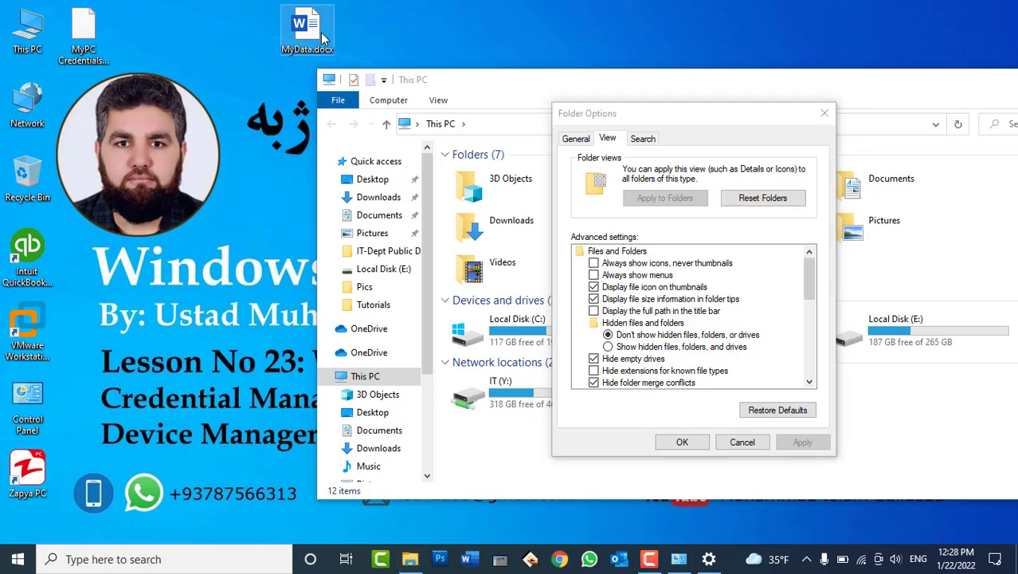
Rename MyData.docx to MyData.mp4, accepting the extension change.
right_click(324, 38)
left_click(390, 429)
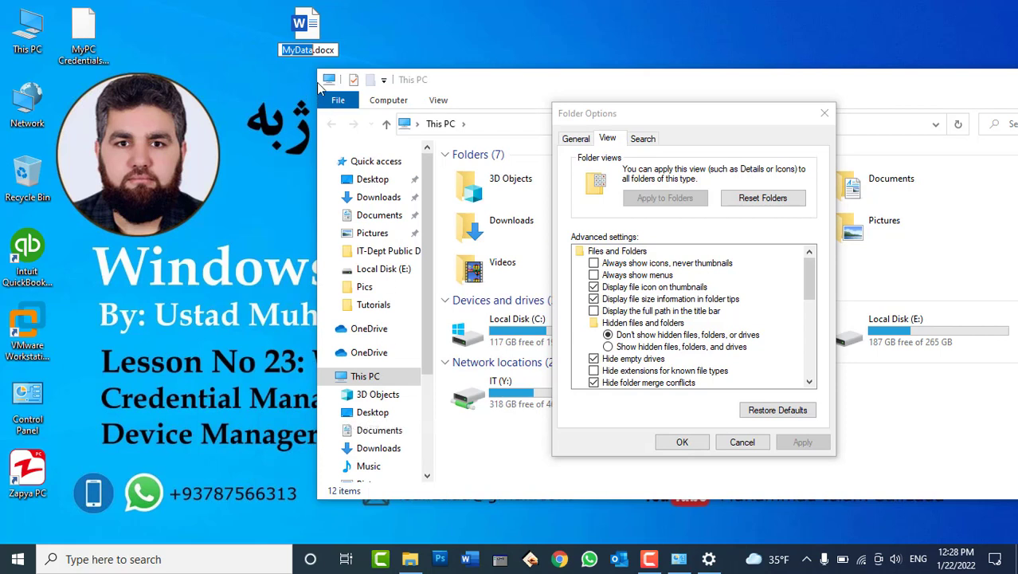
left_click_drag(313, 50, 357, 48)
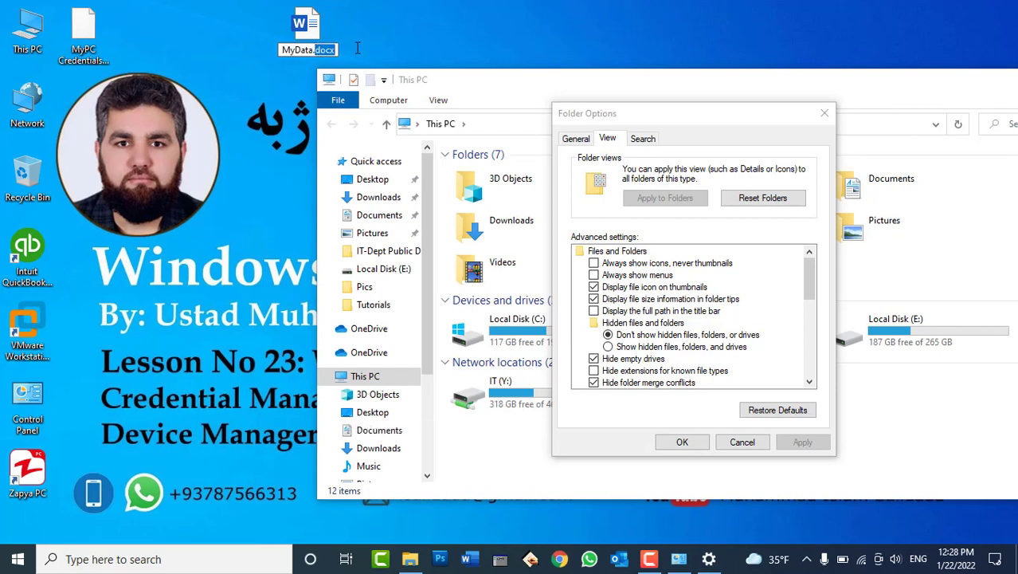
type("mp4")
key("Return")
key("Return")
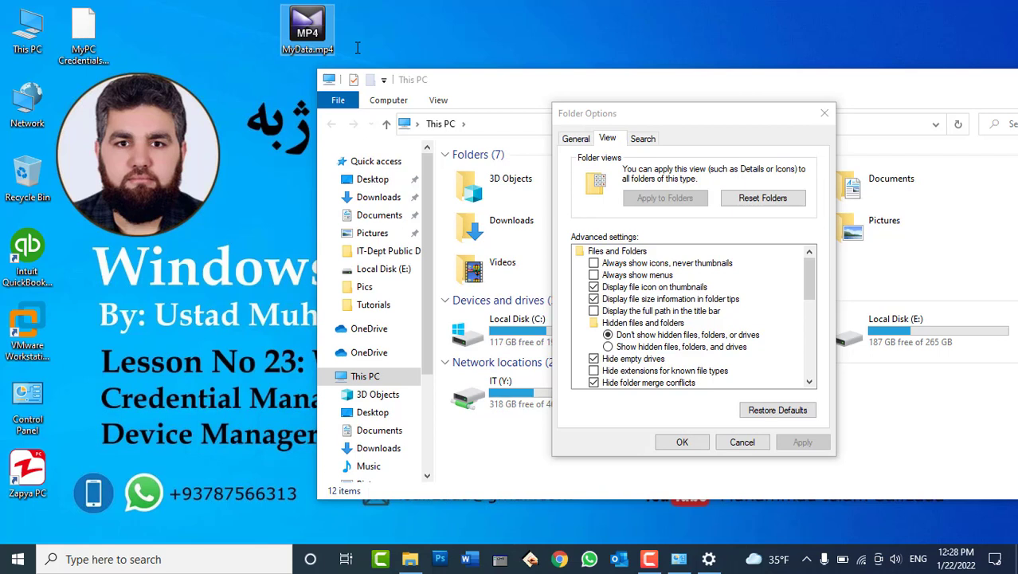
Rename MyData.mp4 to MyData.html.
left_click(336, 46)
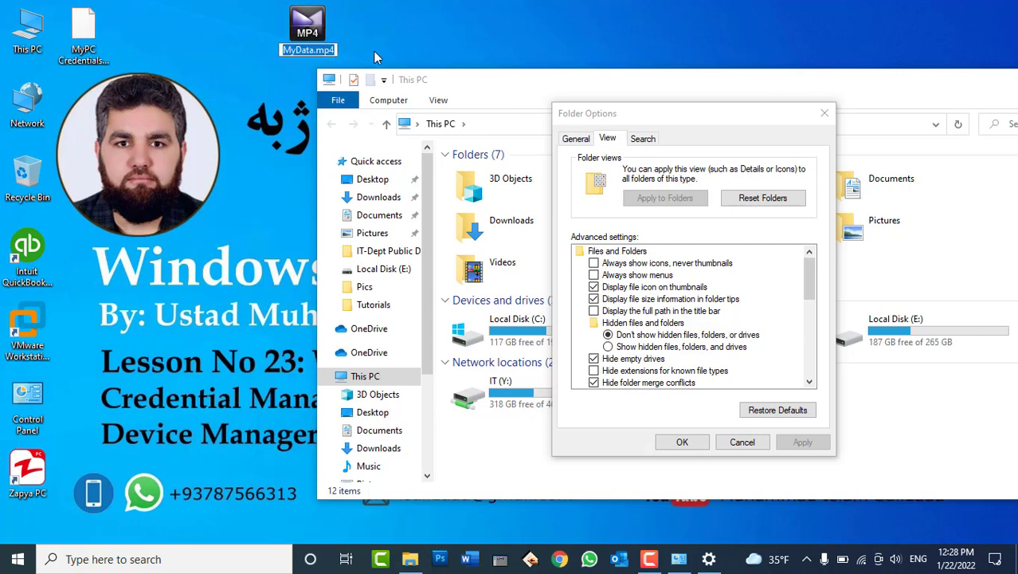
key("End")
key("BackSpace")
key("BackSpace")
key("BackSpace")
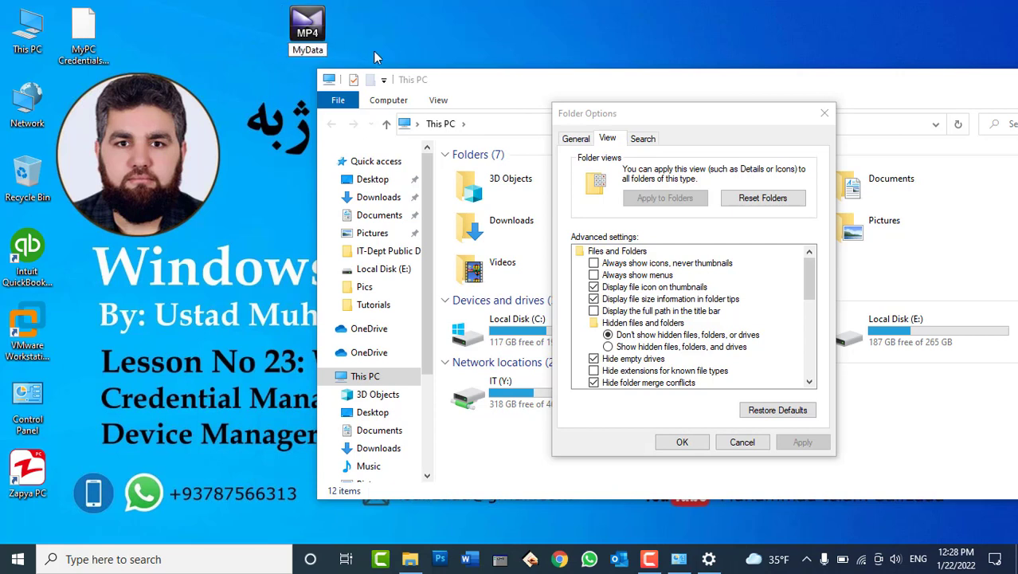
type("html")
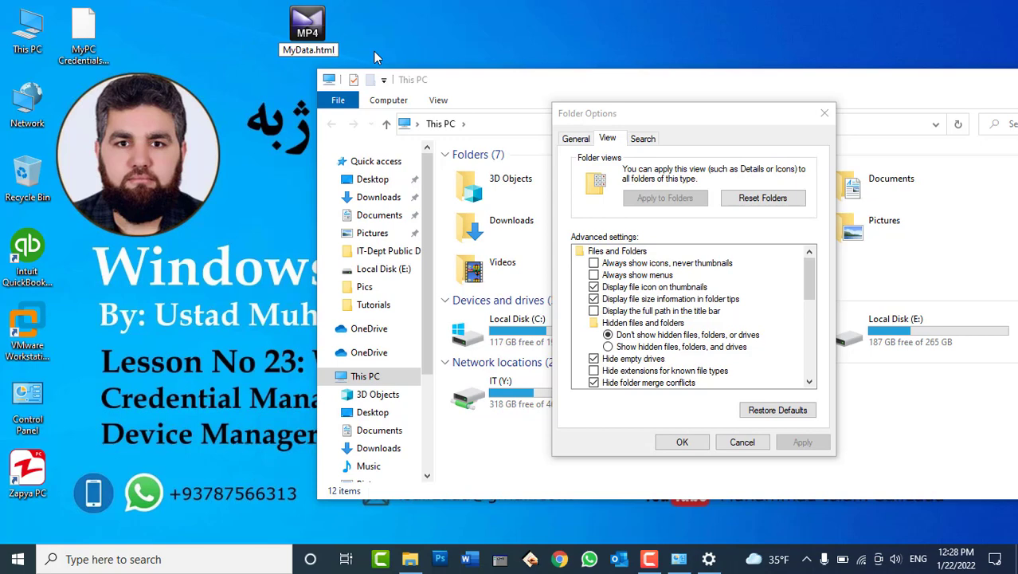
key("Return")
key("Return")
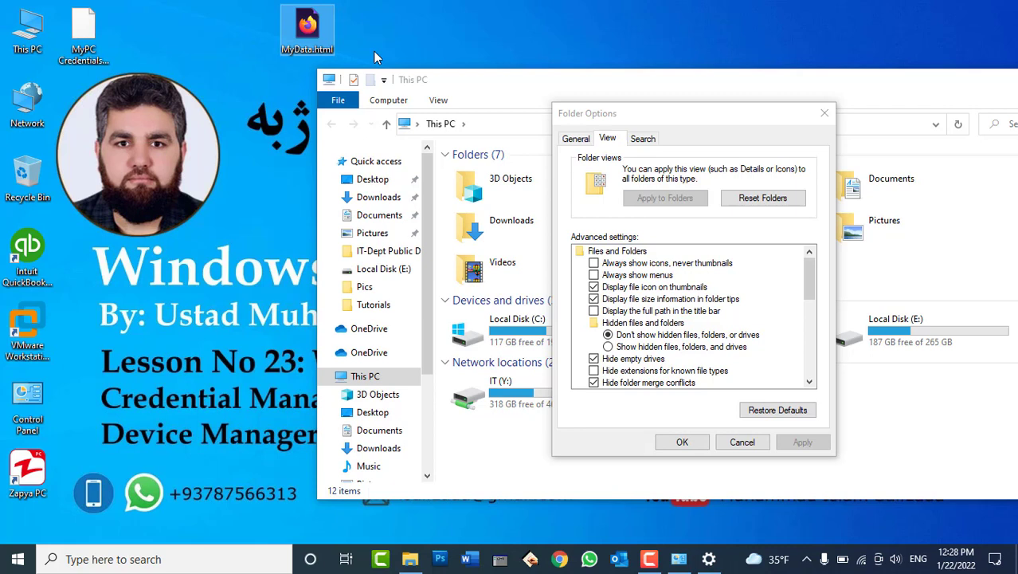
Rename MyData.html back to MyData.docx.
key("F2")
key("Right")
key("Right")
key("shift+Right")
key("shift+Right")
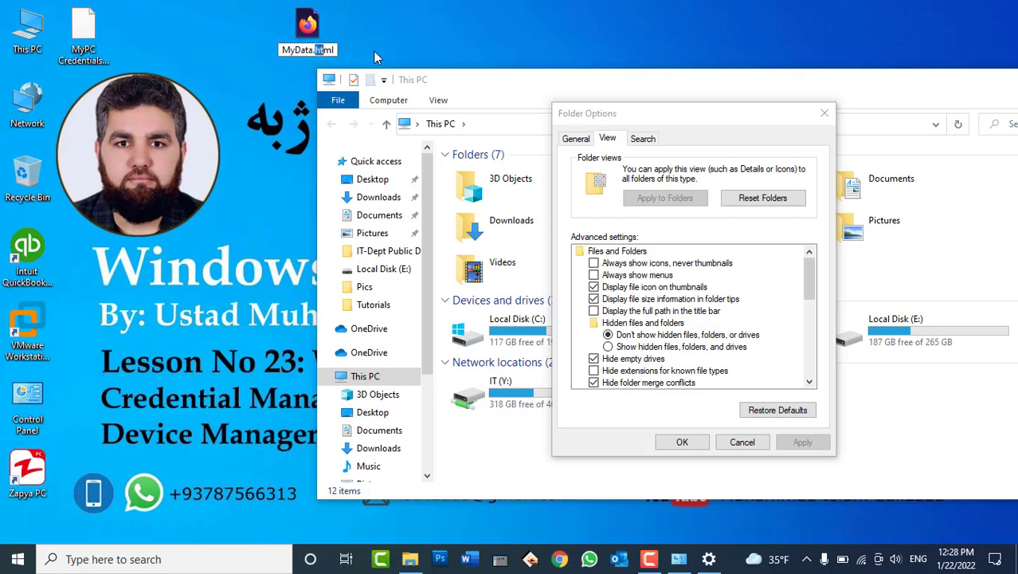
key("shift+Right")
key("shift+Right")
type("dox")
key("BackSpace")
type("cx")
key("Return")
key("Return")
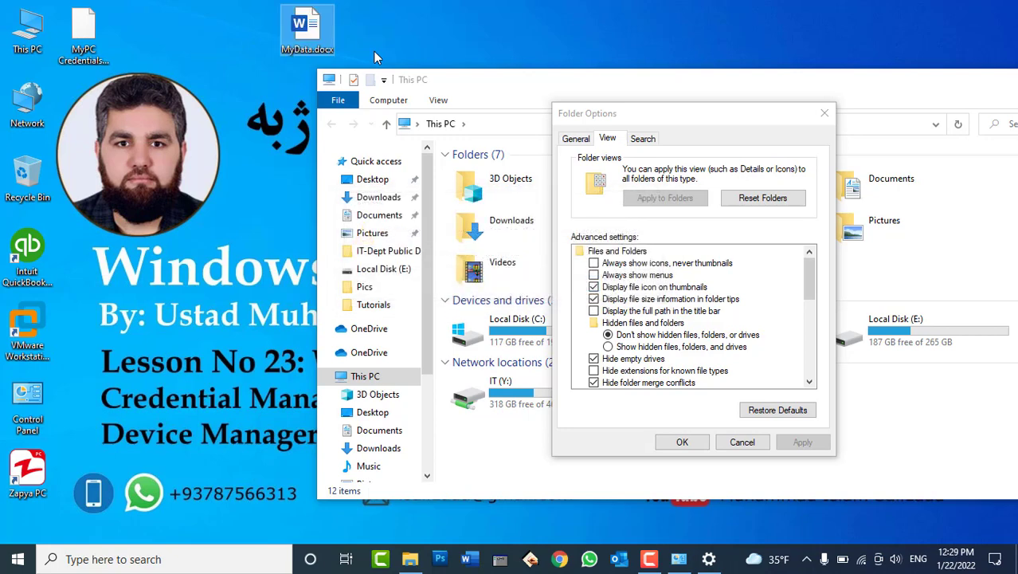
Close Folder Options, keeping the changes, and close the This PC window.
left_click(860, 201)
key("Return")
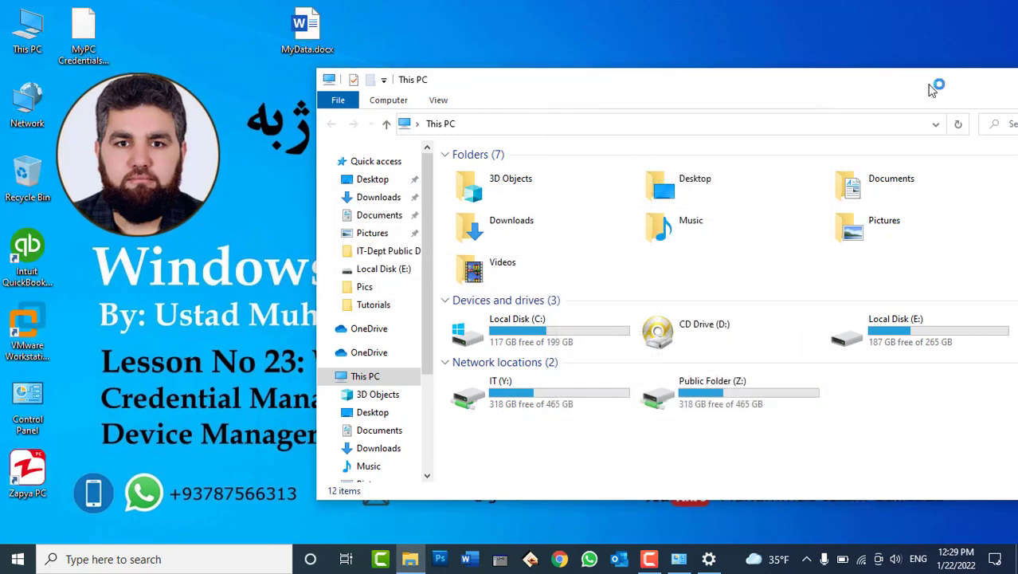
left_click_drag(925, 85, 729, 109)
left_click(914, 109)
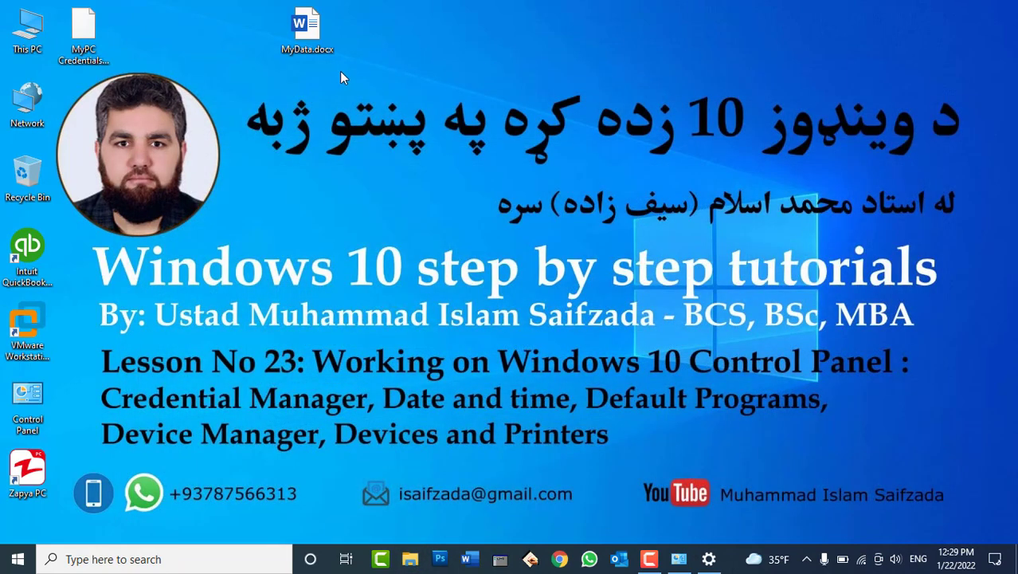
Replace MyData.docx's e-mail text with =rand() sample paragraphs and close Word.
double_click(307, 30)
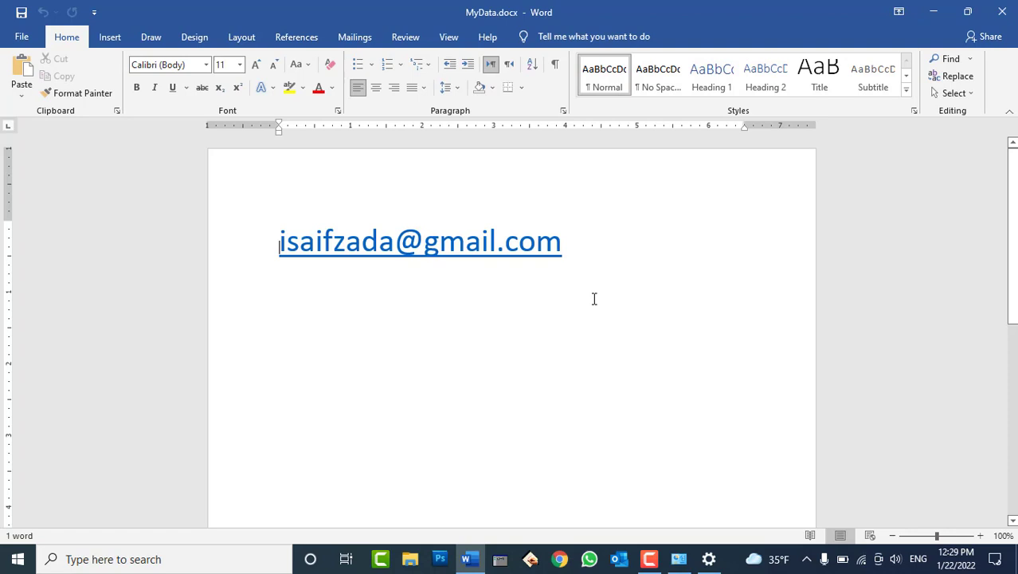
left_click(593, 298)
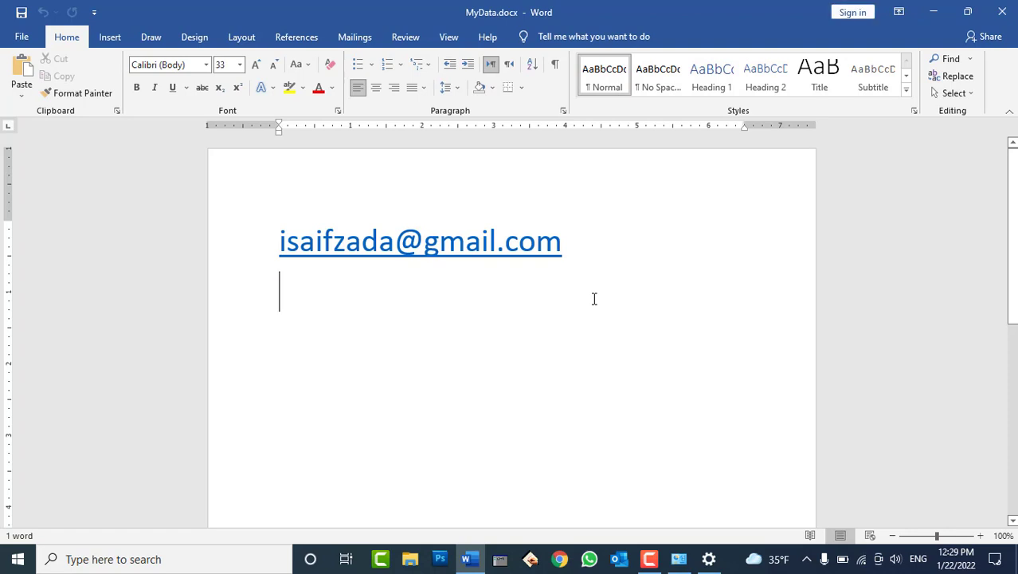
key("ctrl+a")
key("Delete")
type("=rand()")
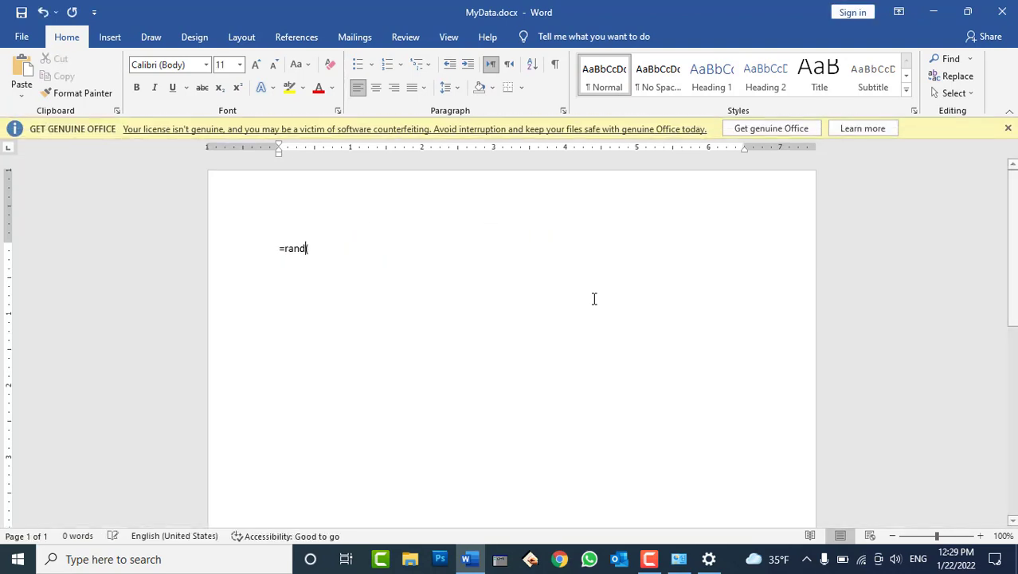
key("Return")
key("BackSpace")
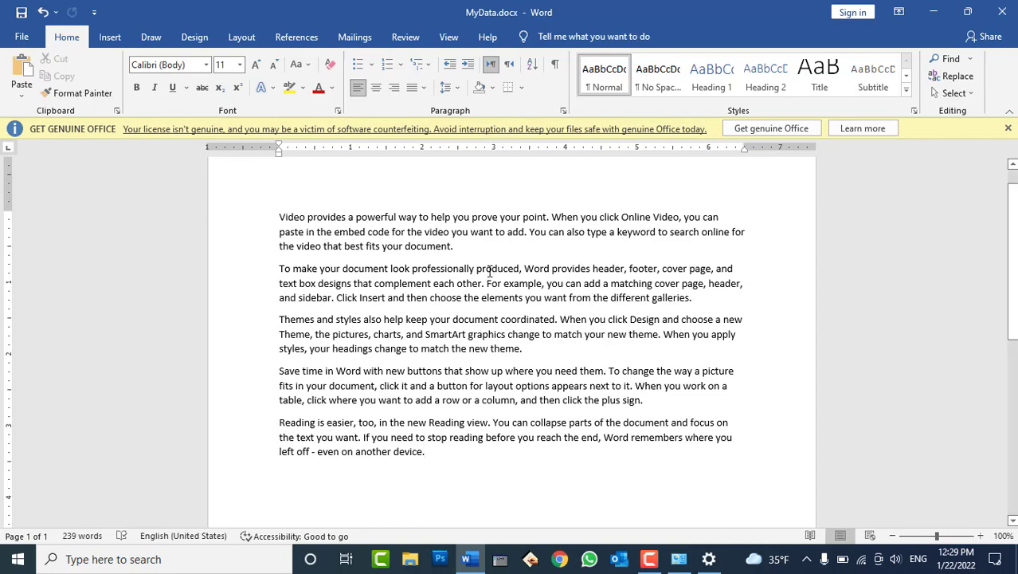
left_click(1002, 12)
left_click(323, 46)
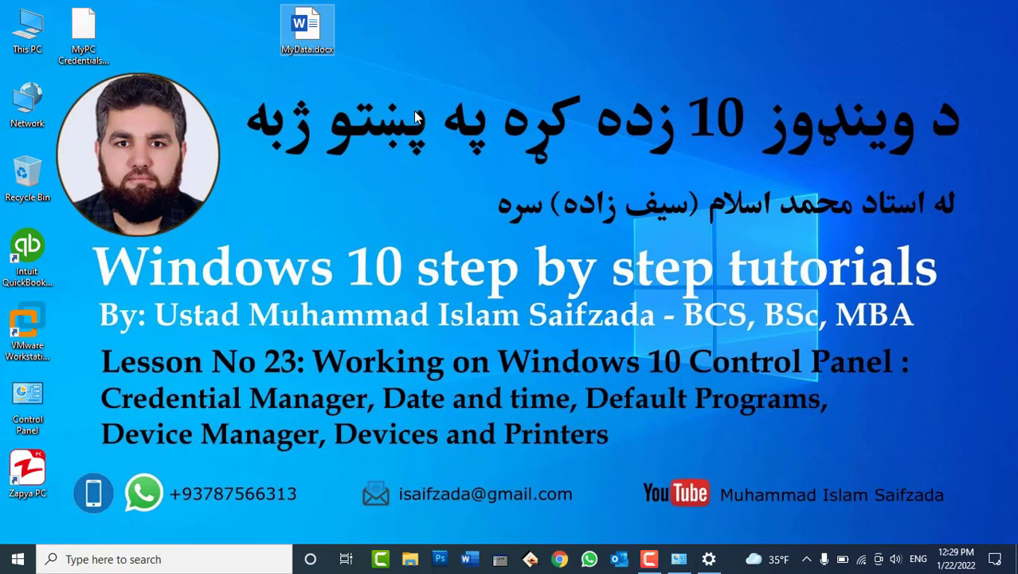
Rename MyData.docx to Tarana.mp3, confirming the extension change.
left_click(318, 50)
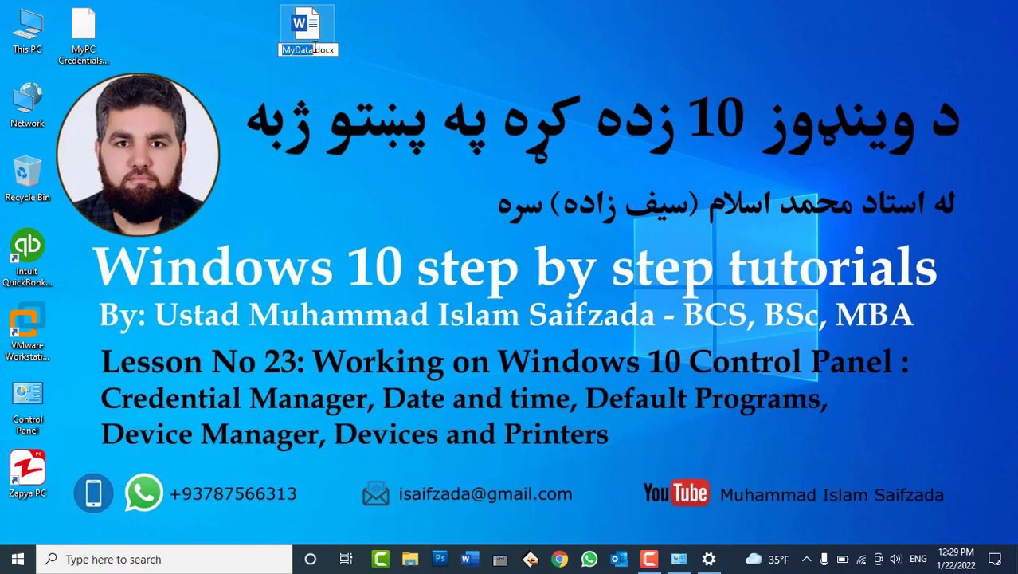
left_click(326, 50)
left_click_drag(336, 49, 314, 50)
type("m")
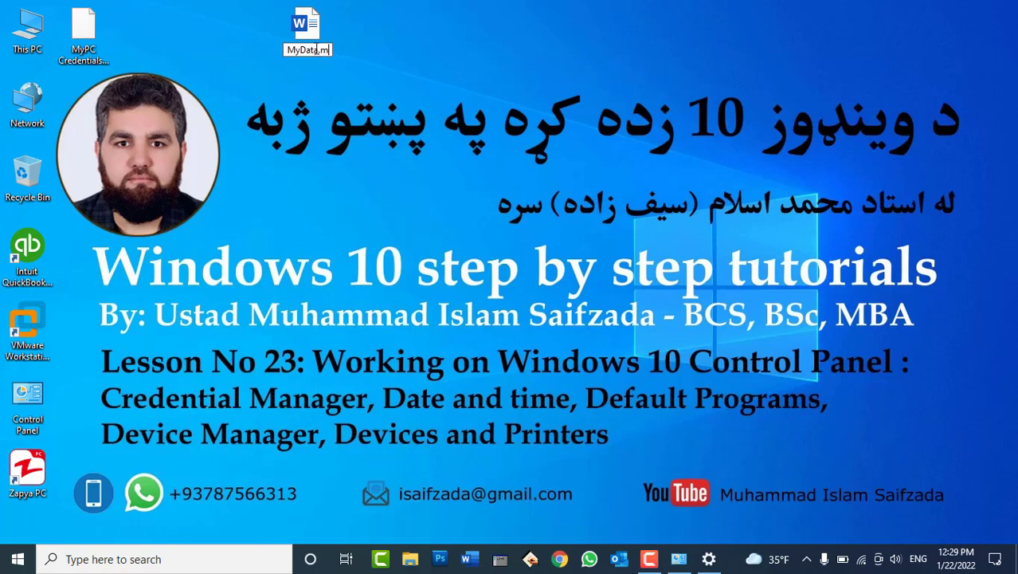
type("p3")
left_click_drag(315, 50, 295, 49)
key("shift+Home")
type("Tarana")
key("Return")
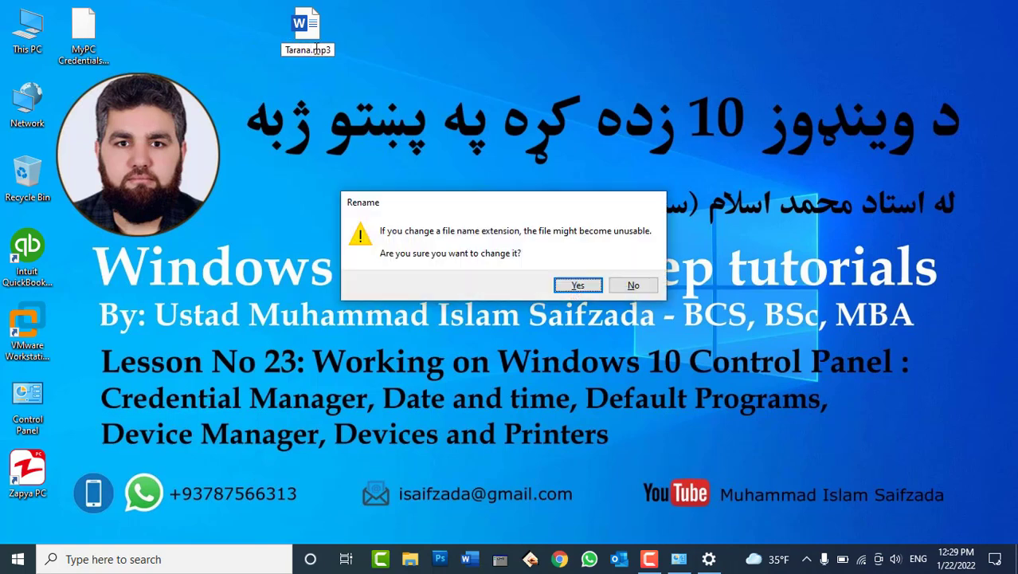
key("Return")
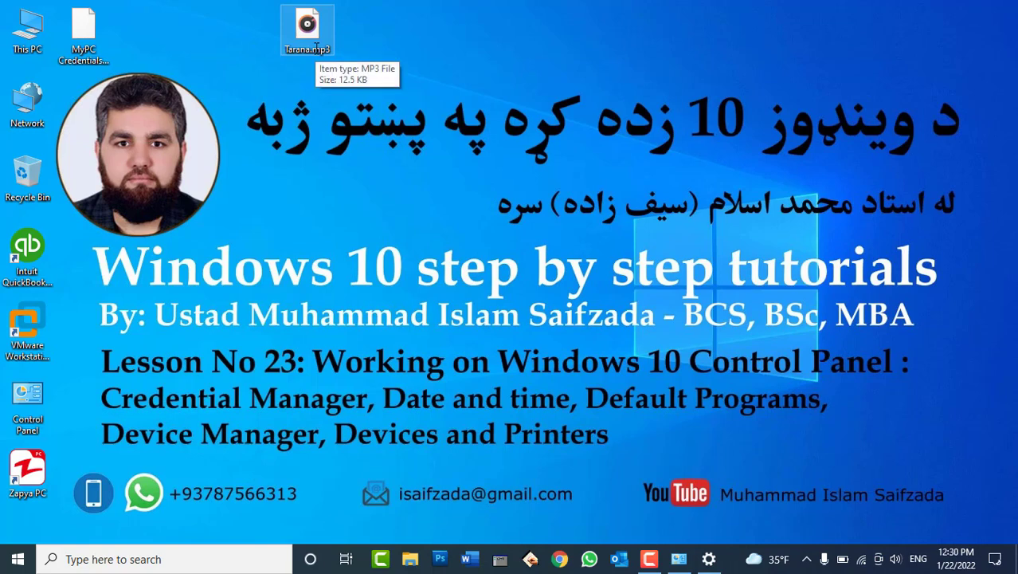
Open Tarana.mp3 in Groove Music, always using it for .mp3, then close it.
double_click(310, 25)
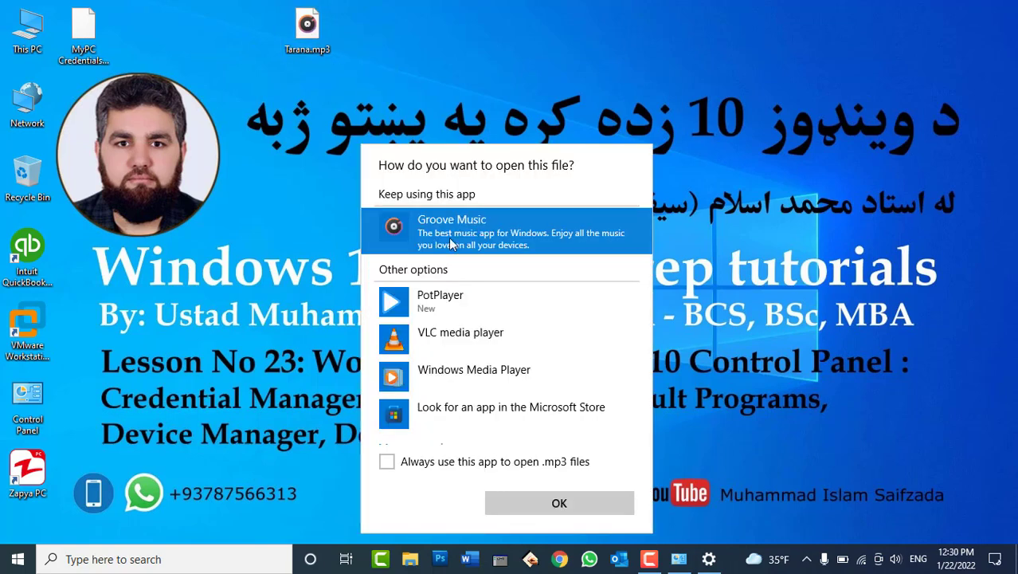
left_click(386, 461)
left_click(525, 502)
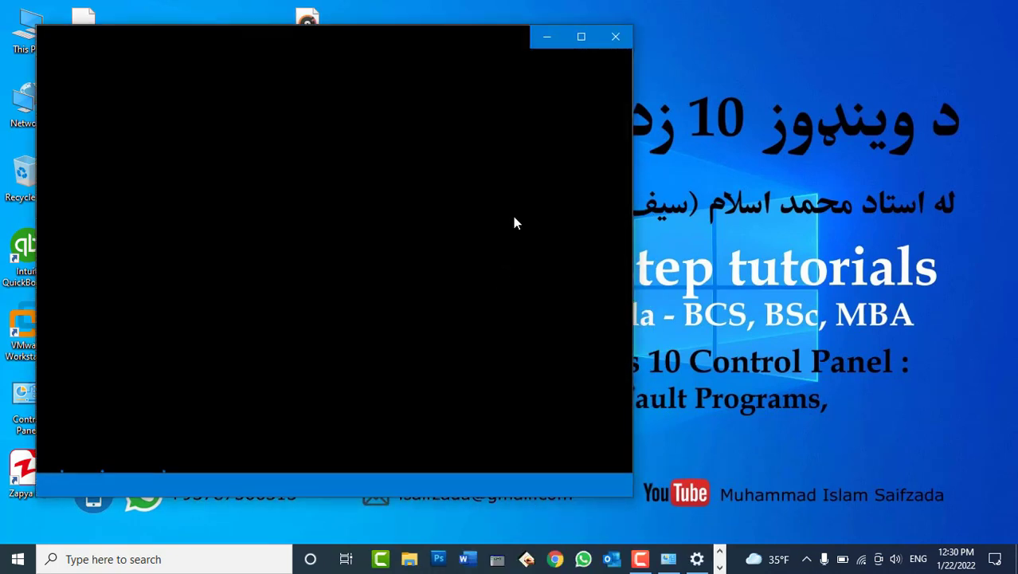
left_click(614, 36)
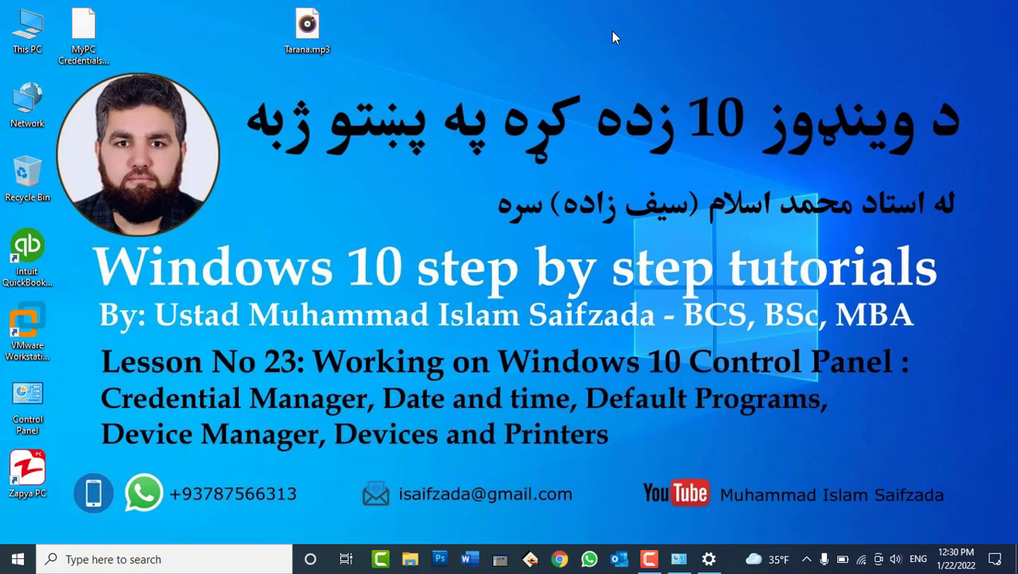
Rename Tarana.mp3 back to MyData.docx, then close Word after checking the file.
right_click(311, 42)
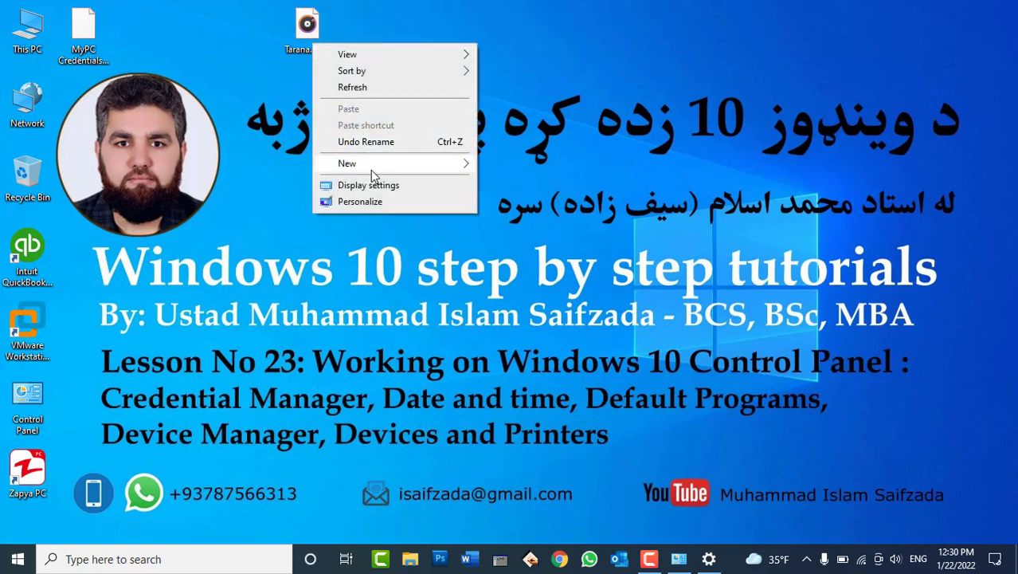
left_click(307, 31)
right_click(308, 30)
left_click(370, 423)
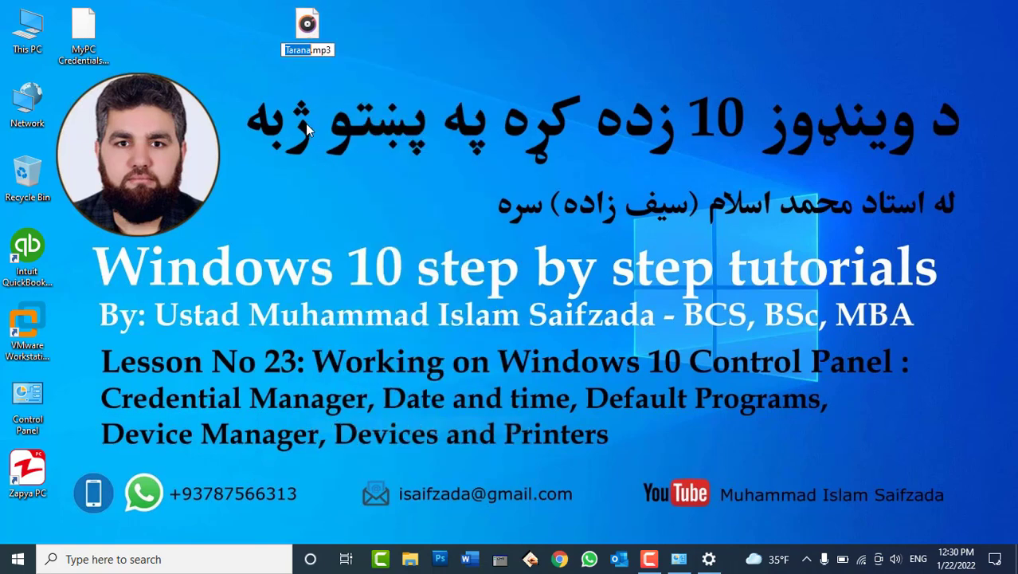
type("MyData")
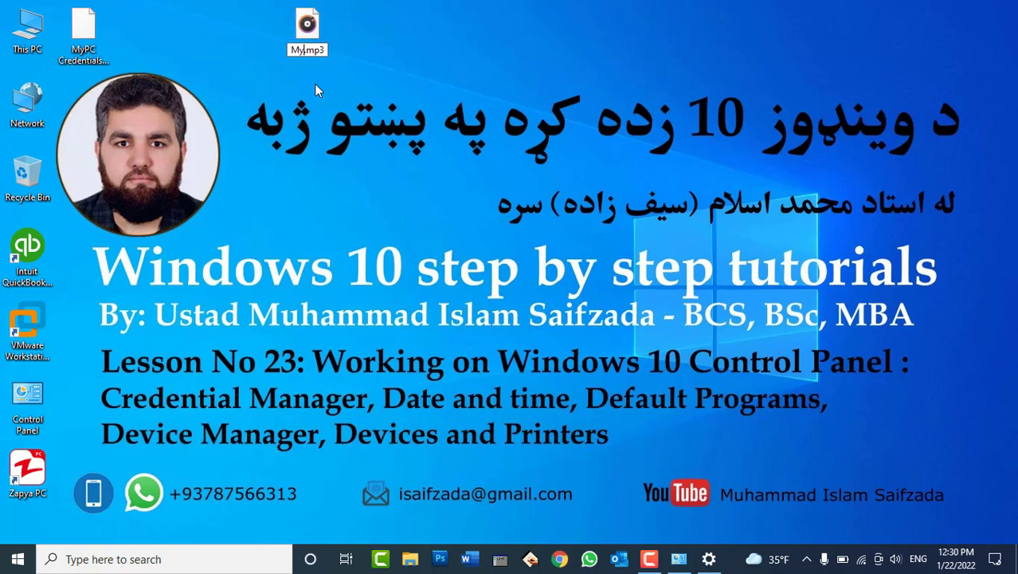
key("Right")
key("shift+Right")
key("shift+Right")
key("shift+Right")
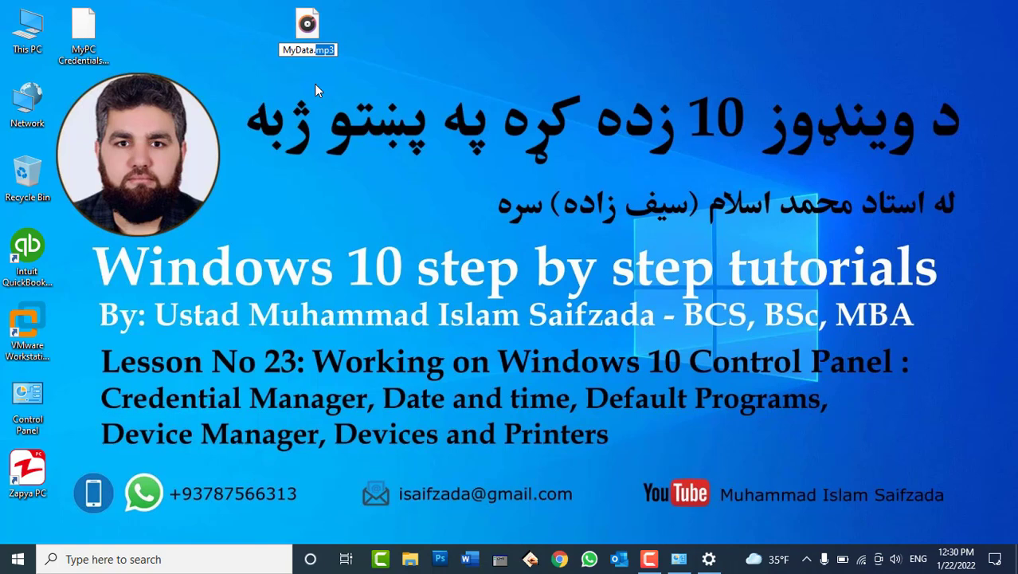
type("do")
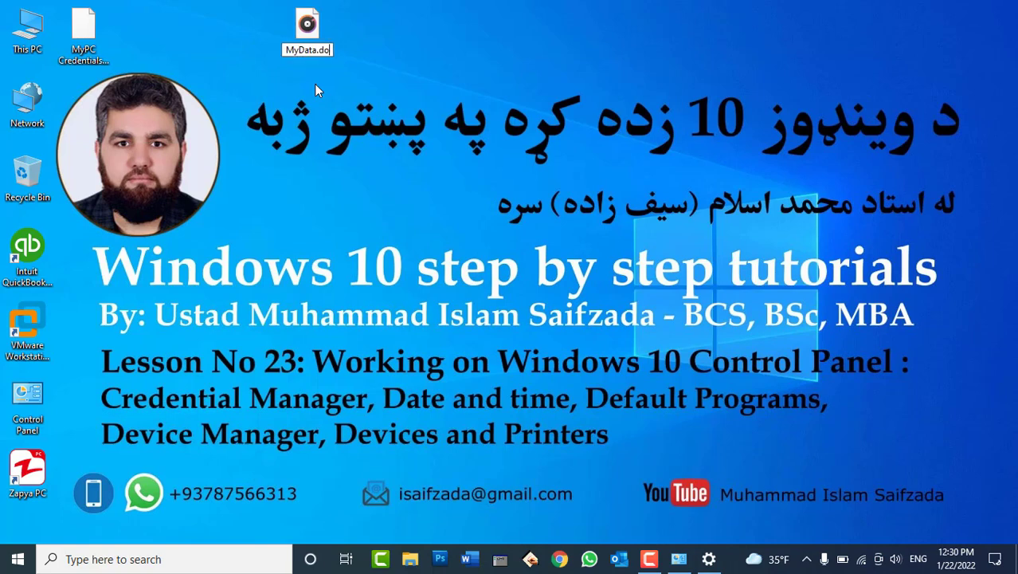
type("cx")
key("Return")
key("Return")
key("Return")
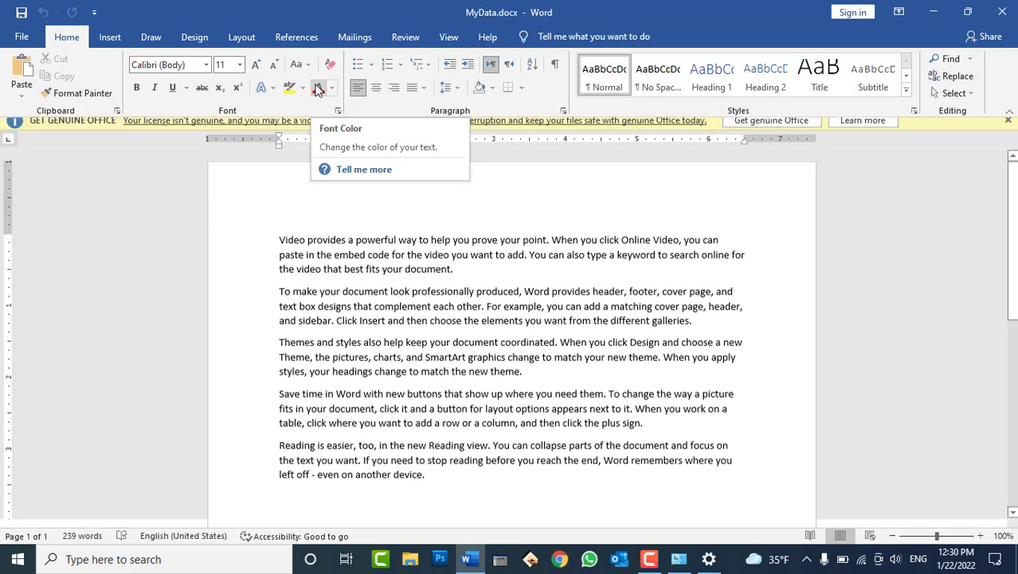
left_click(1002, 12)
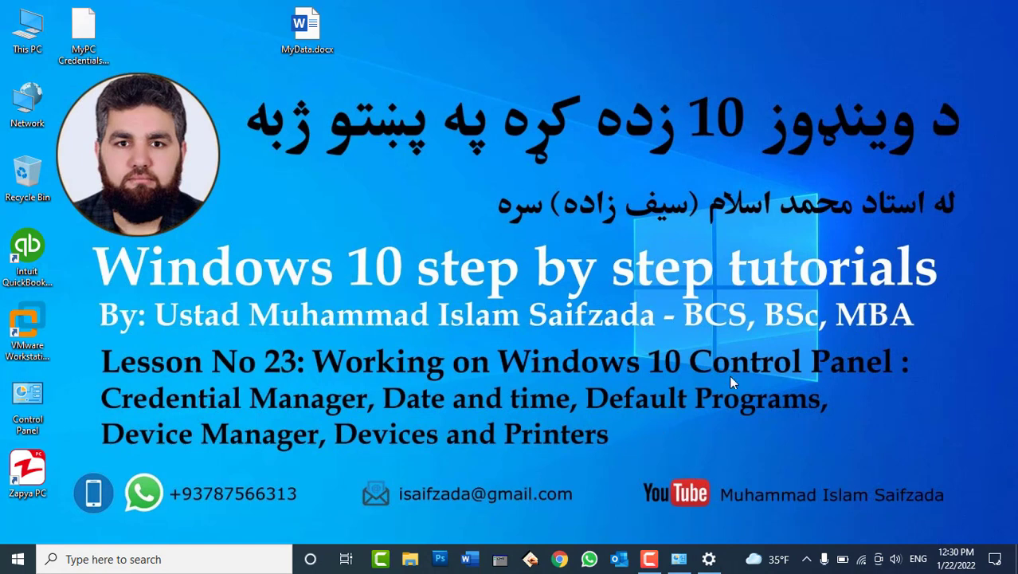
Restore the Settings window and look at the app choices for .mp4 files without changing them.
left_click(708, 558)
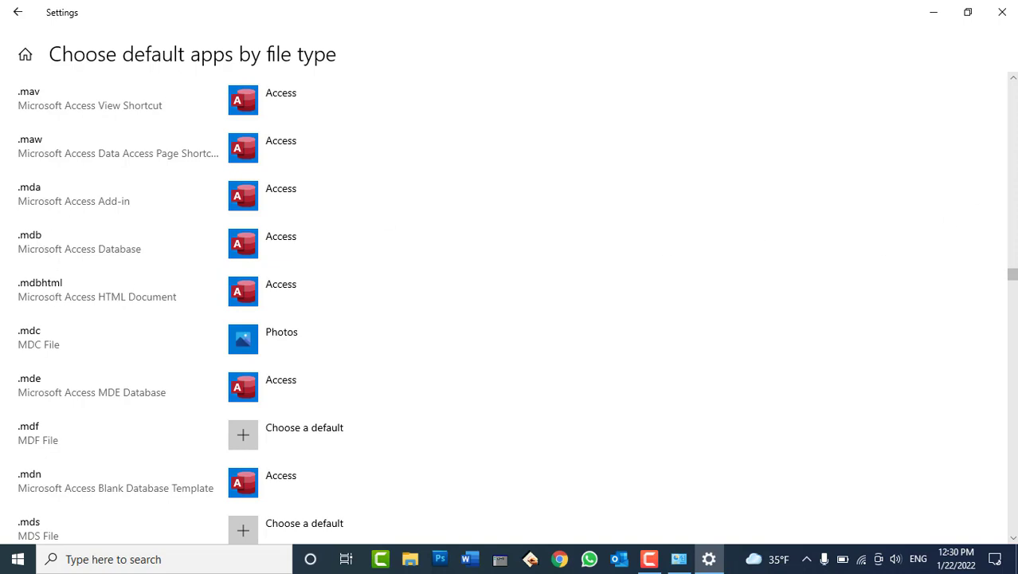
key("super+Down")
left_click(967, 14)
key("super+Down")
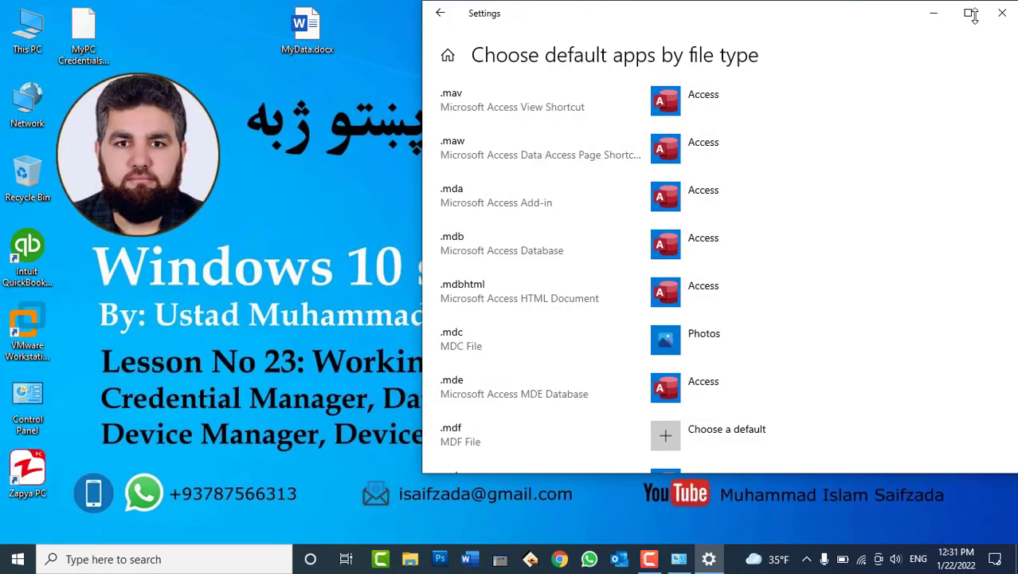
left_click(966, 12)
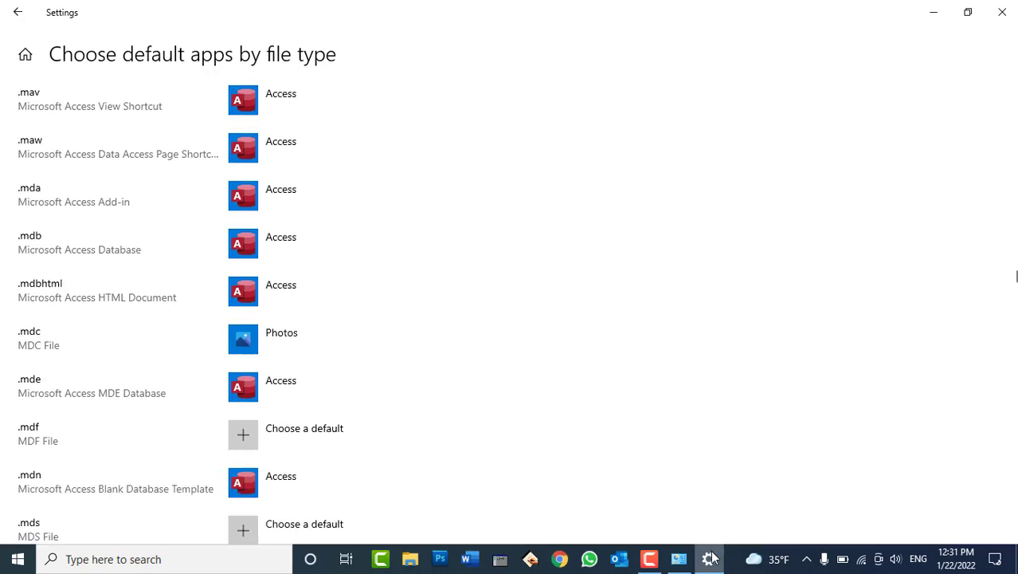
left_click(708, 558)
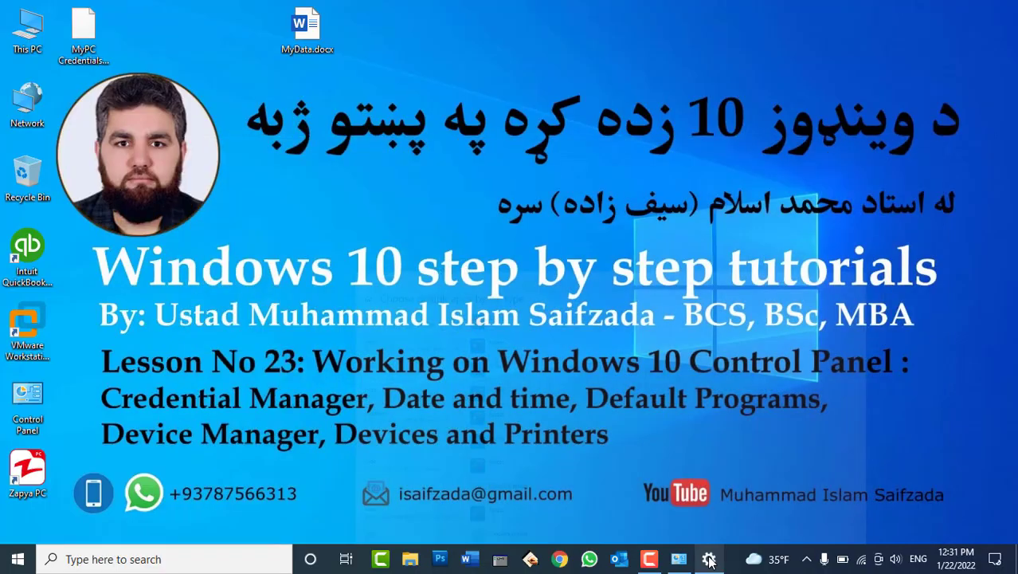
left_click(709, 558)
scroll(541, 365, "down", 5)
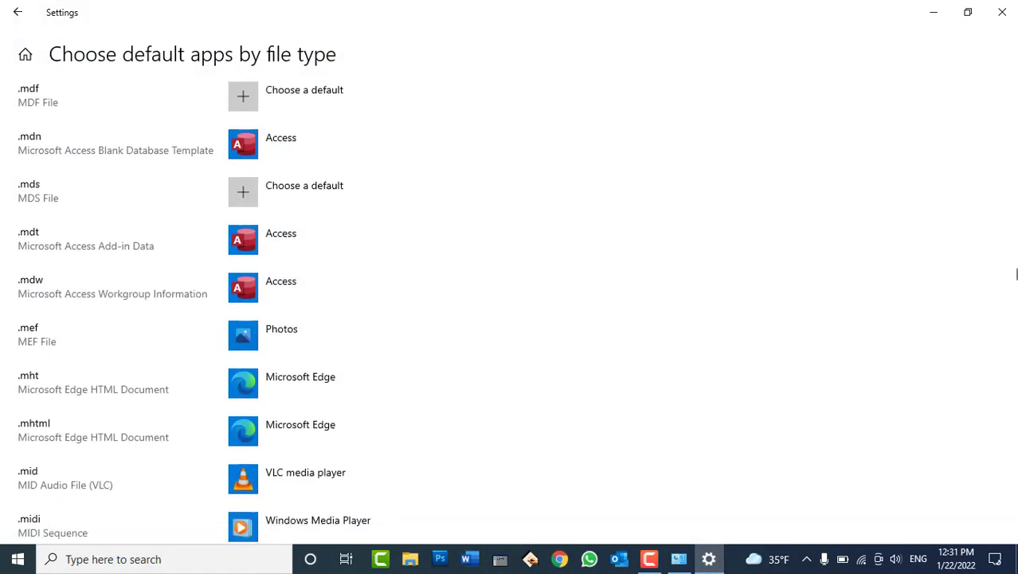
scroll(548, 298, "down", 8)
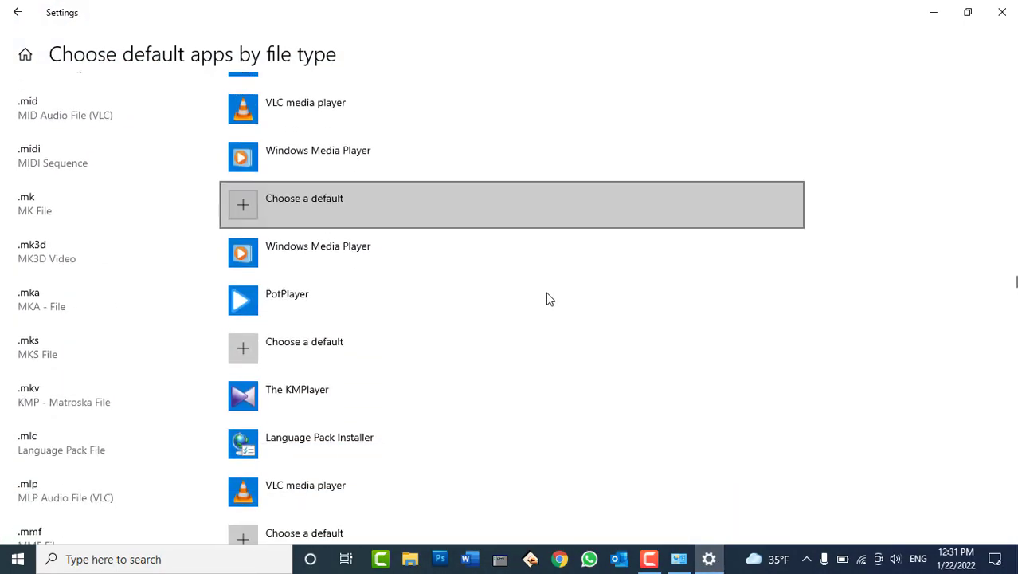
scroll(548, 298, "down", 7)
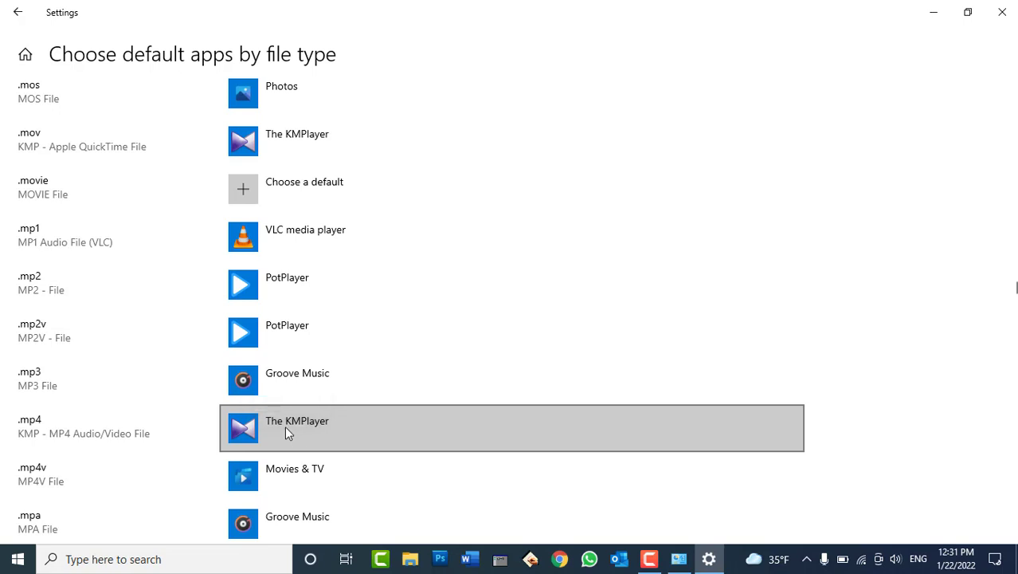
left_click(300, 428)
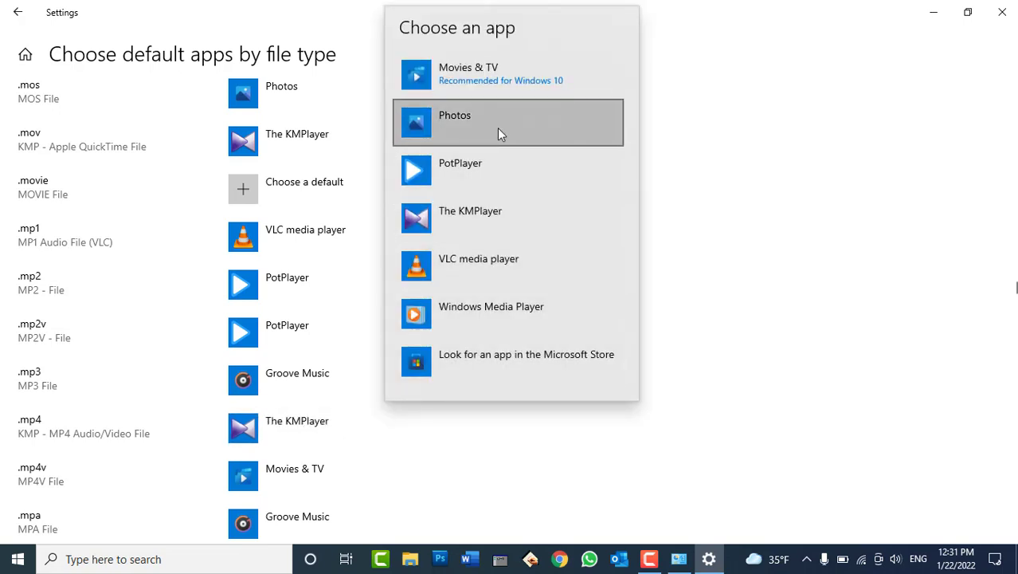
left_click(965, 156)
Scroll back up the file-type list, return to Default apps, and close Settings.
scroll(755, 272, "up", 5)
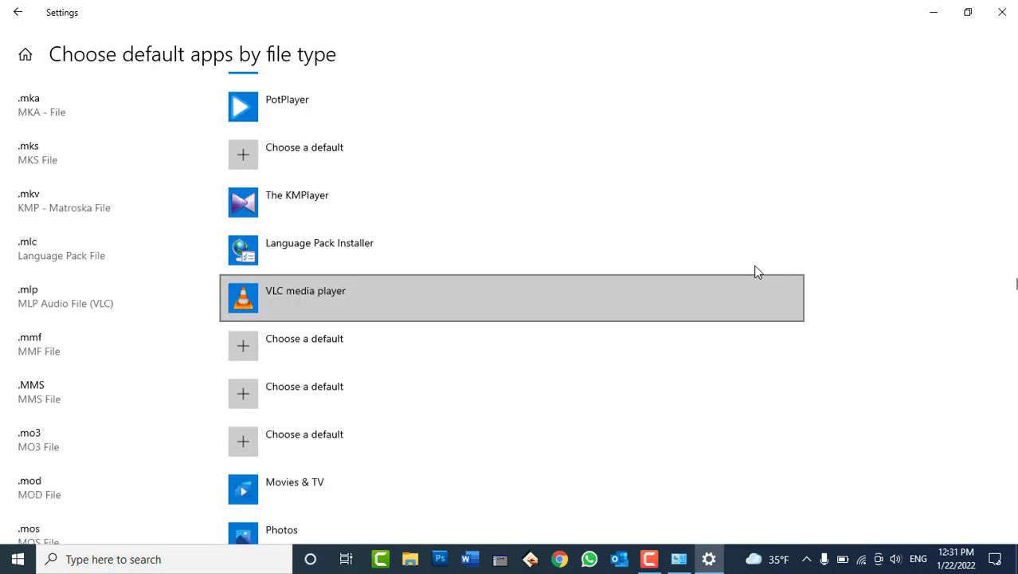
scroll(761, 267, "up", 5)
scroll(764, 265, "up", 5)
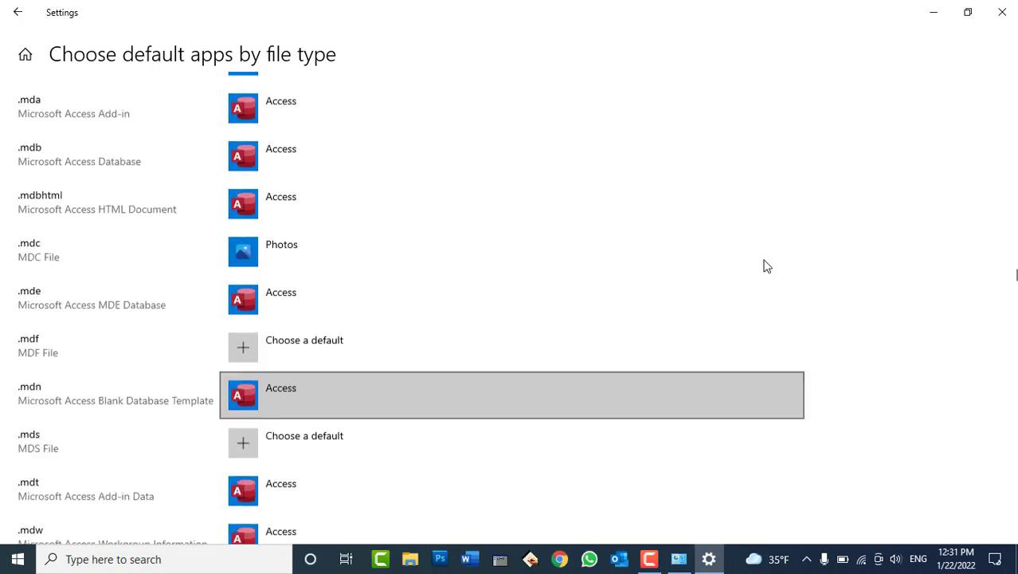
scroll(764, 265, "up", 20)
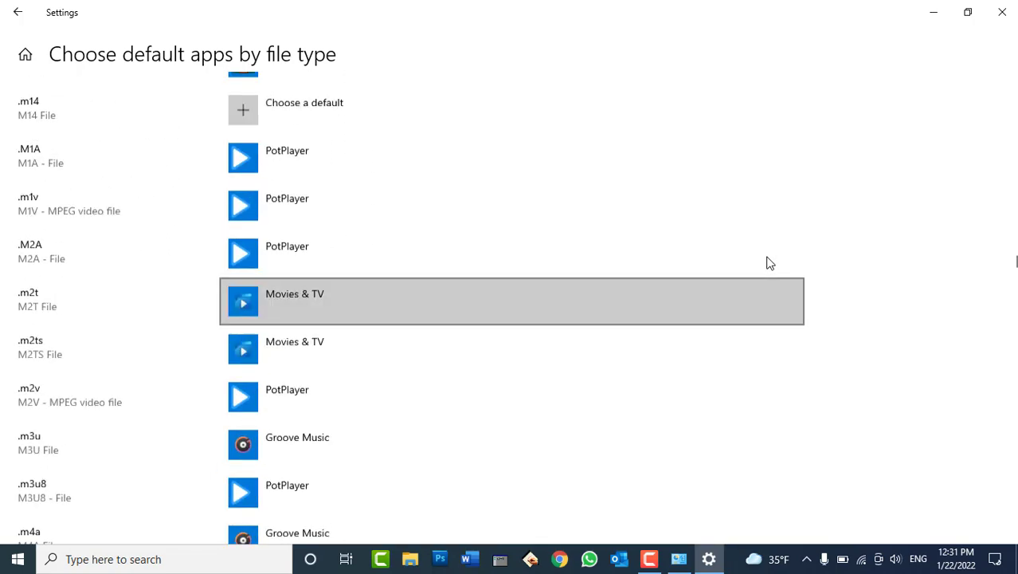
scroll(769, 263, "up", 20)
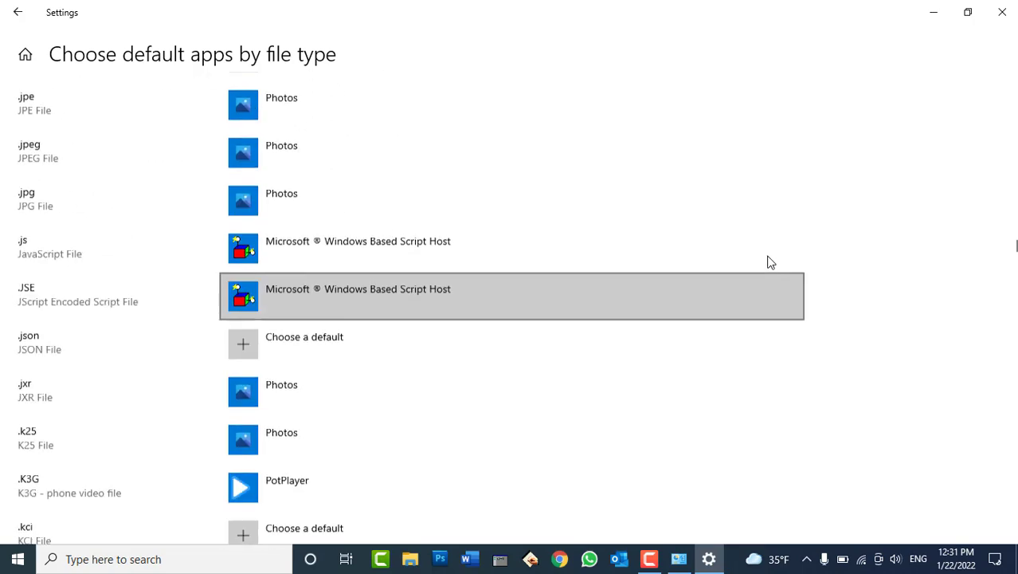
scroll(769, 262, "up", 20)
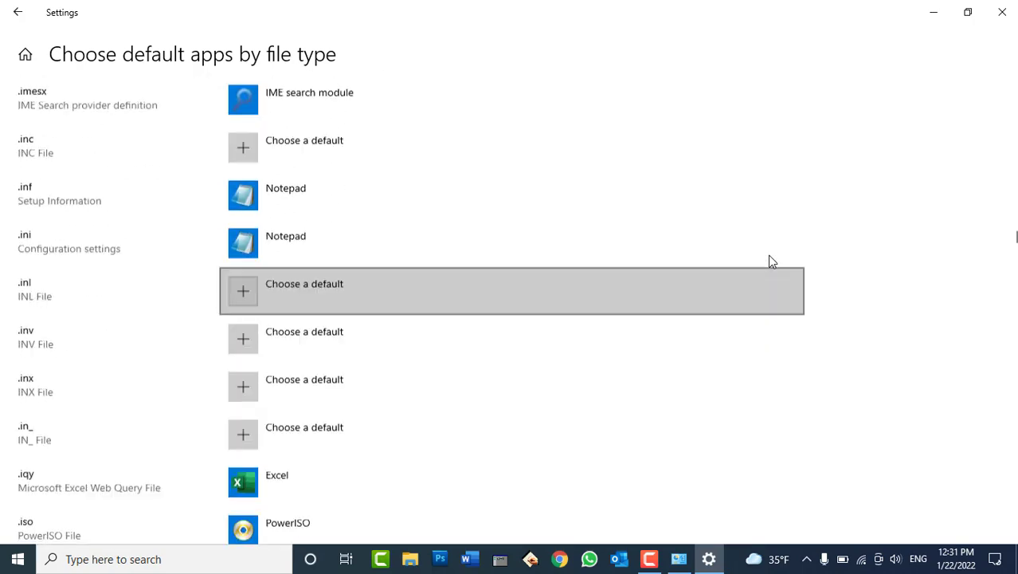
scroll(772, 259, "up", 20)
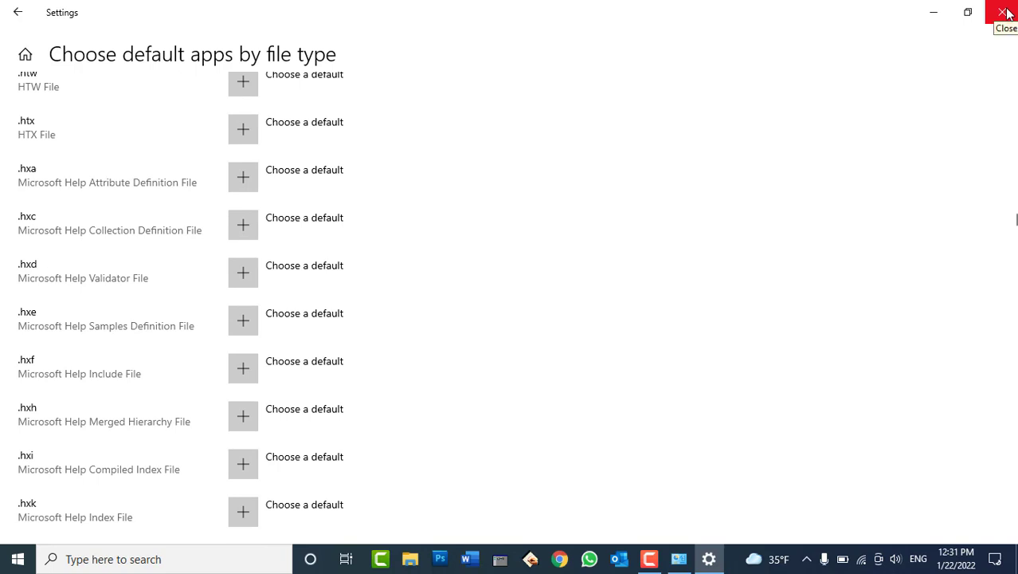
left_click(13, 17)
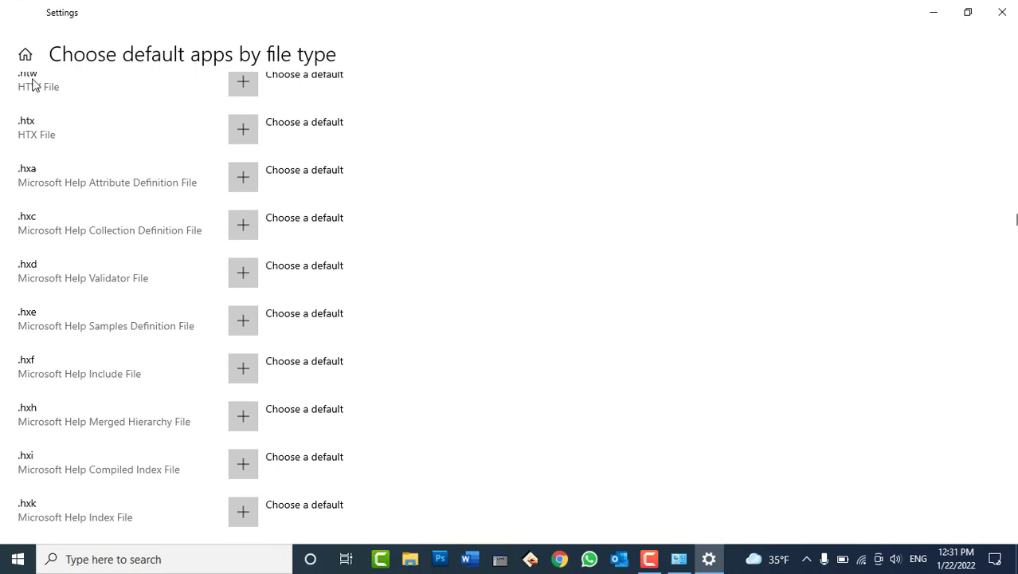
left_click(1003, 12)
View AutoPlay settings from Default Programs, then open Set program access and computer defaults.
left_click(712, 559)
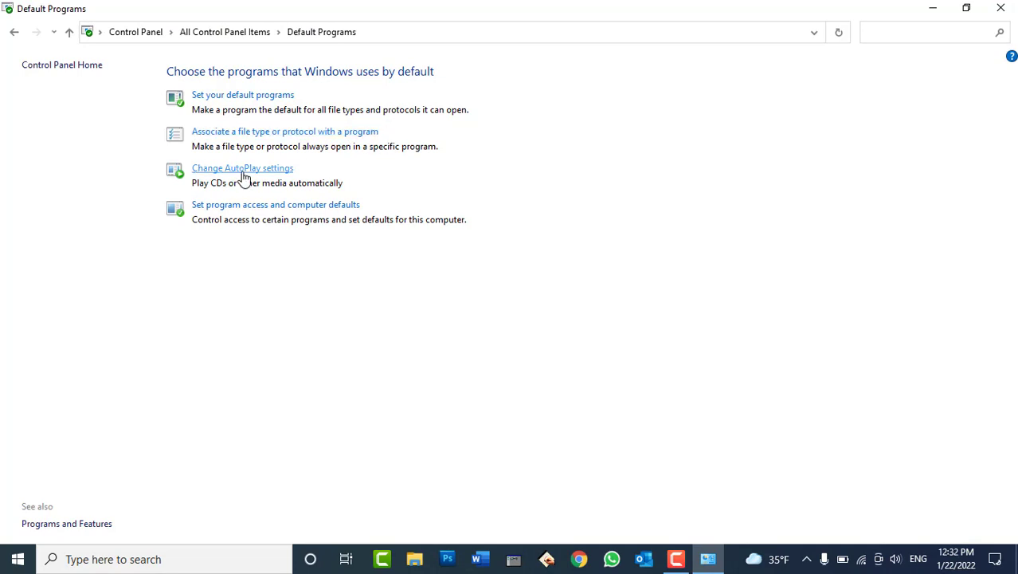
left_click(243, 174)
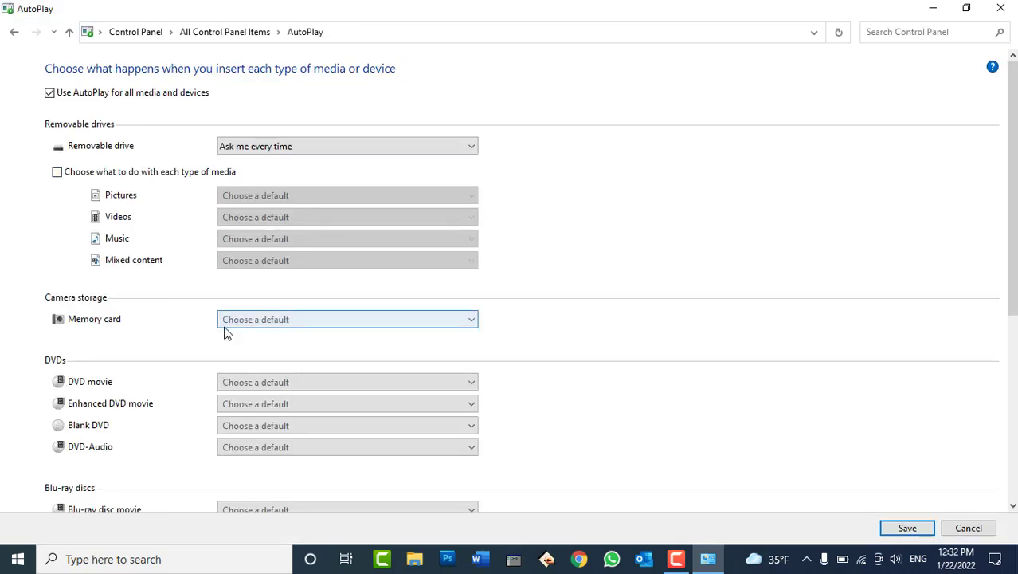
left_click(14, 33)
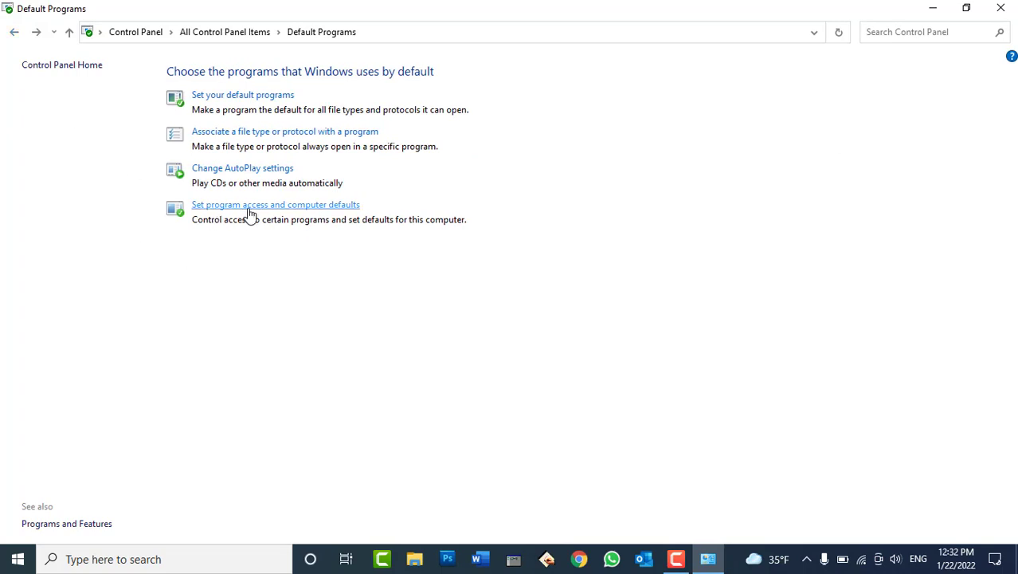
left_click(305, 209)
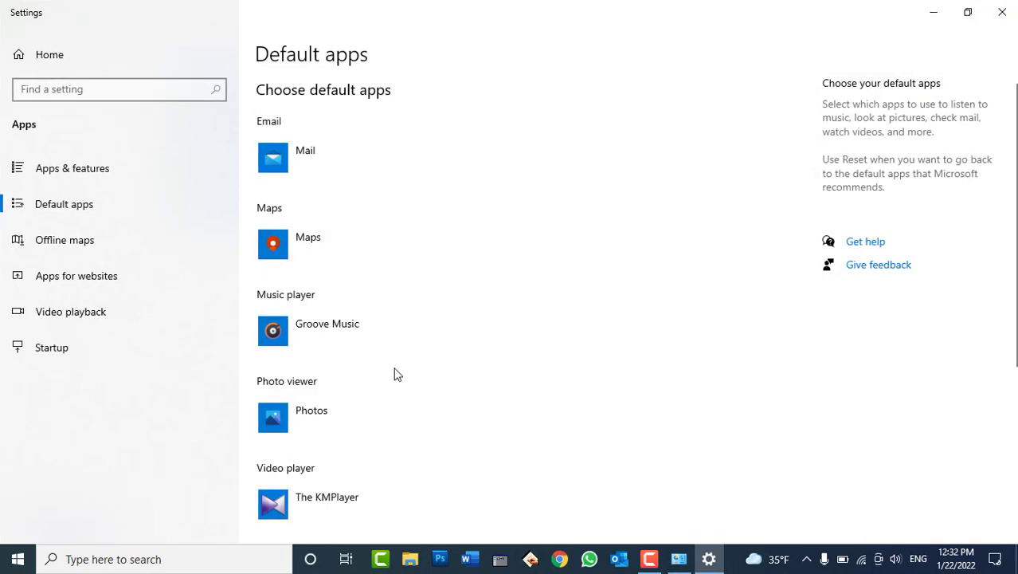
Close Settings, try Dell Touchpad in All Control Panel Items, and dismiss the missing-app message.
left_click(1002, 14)
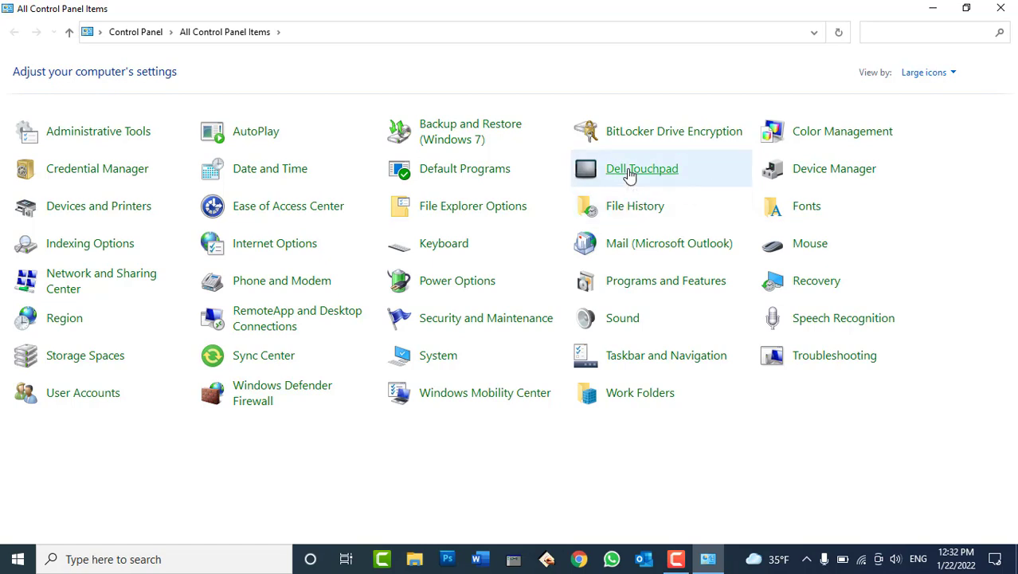
left_click(629, 174)
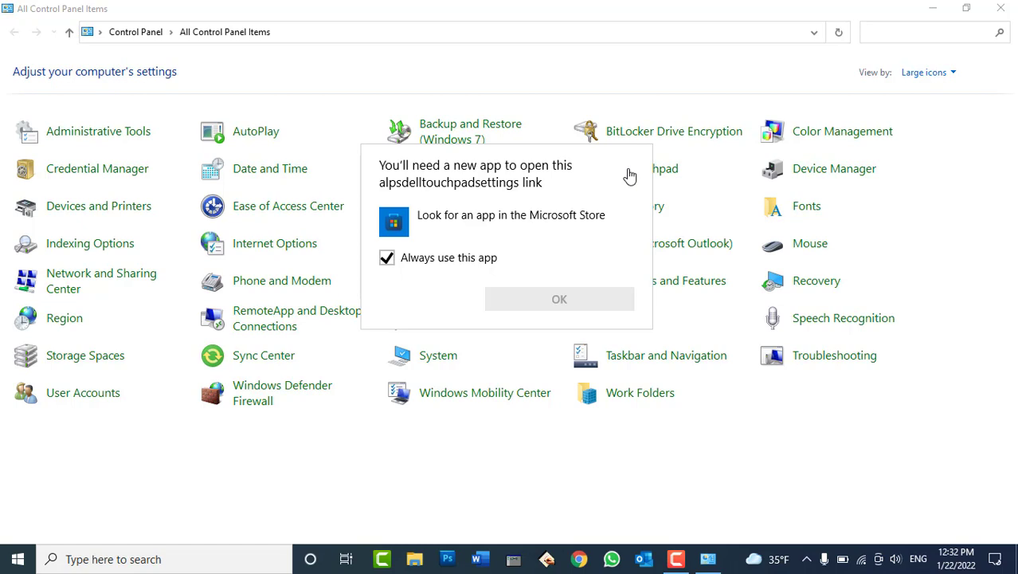
left_click(483, 497)
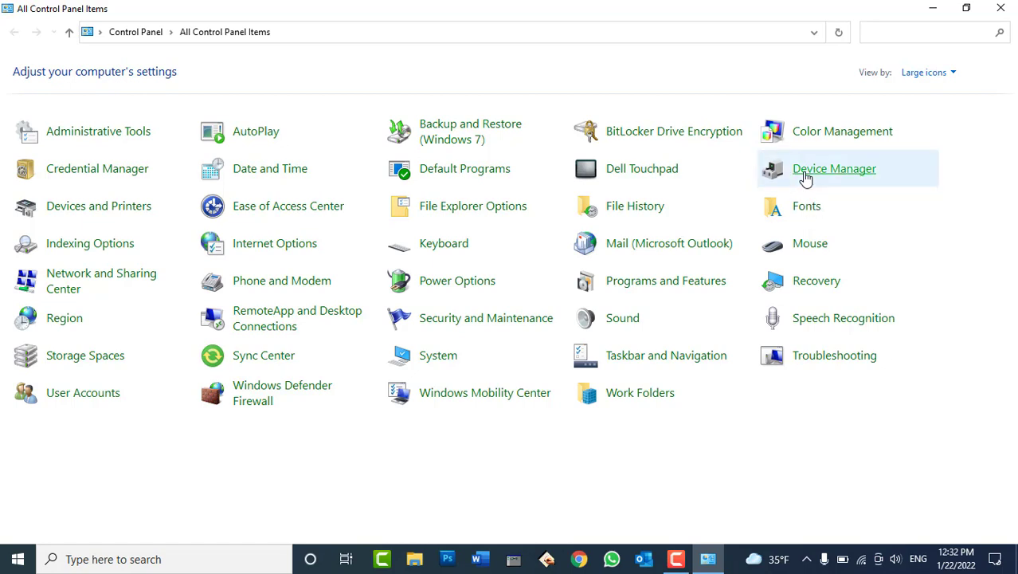
left_click(806, 177)
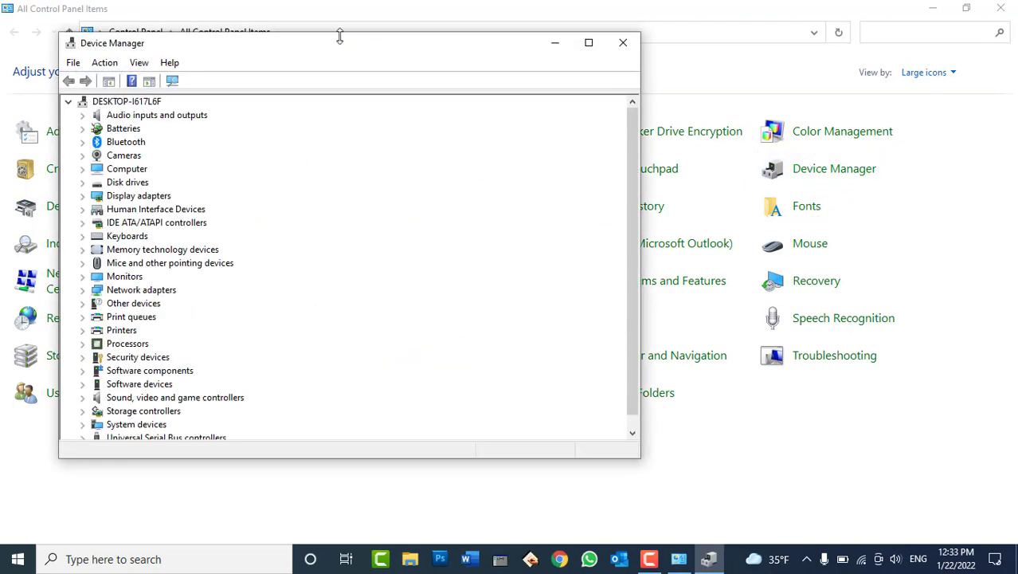
left_click_drag(335, 50, 407, 39)
scroll(205, 381, "down", 1)
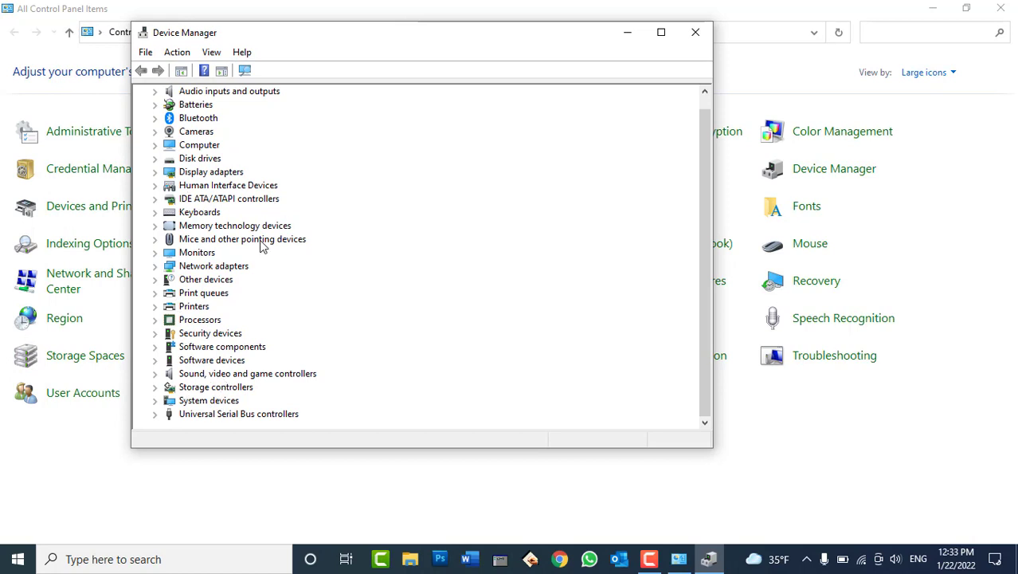
left_click(696, 32)
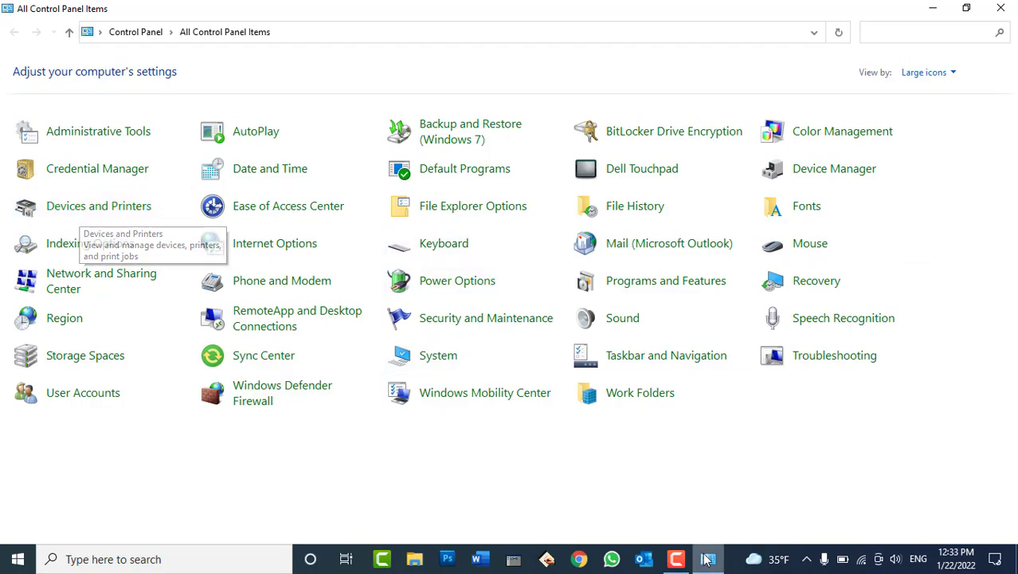
Refresh the desktop, then open Devices and Printers in Control Panel.
key("super+d")
right_click(542, 278)
left_click(571, 317)
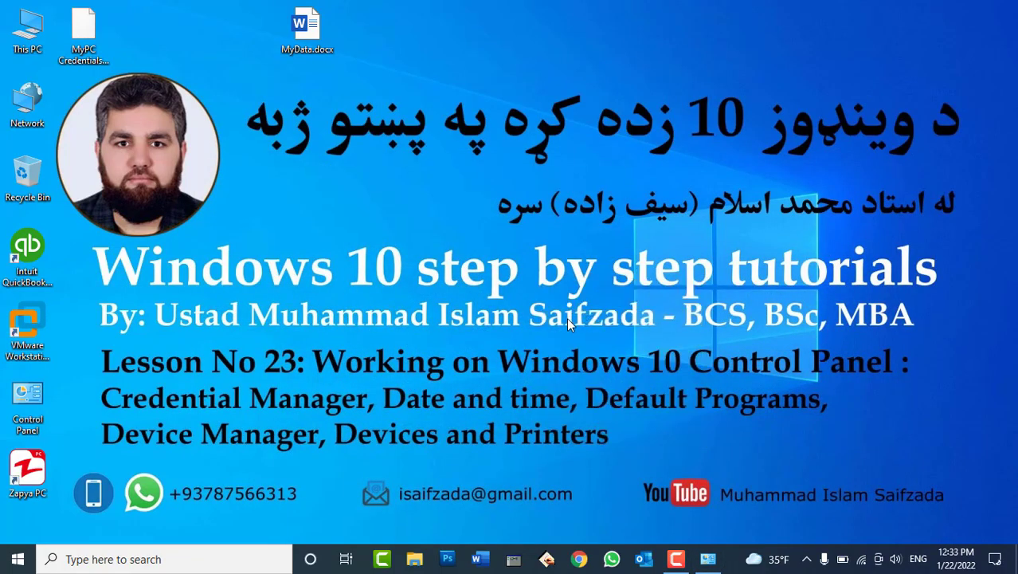
left_click(708, 558)
left_click(104, 212)
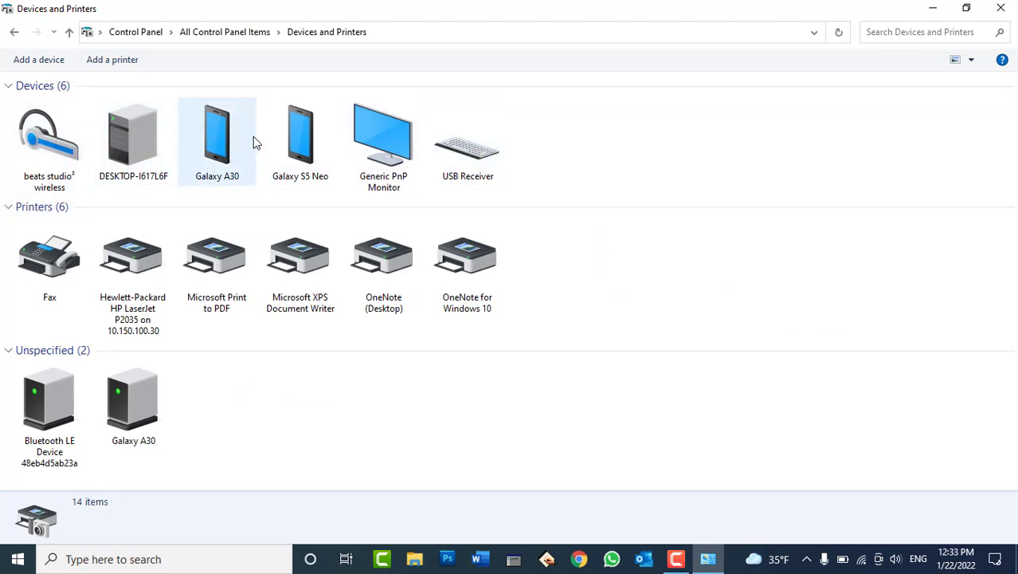
Inspect the Galaxy S5 Neo, beats studio wireless, Galaxy A30, Generic PnP Monitor and USB Receiver.
left_click(296, 142)
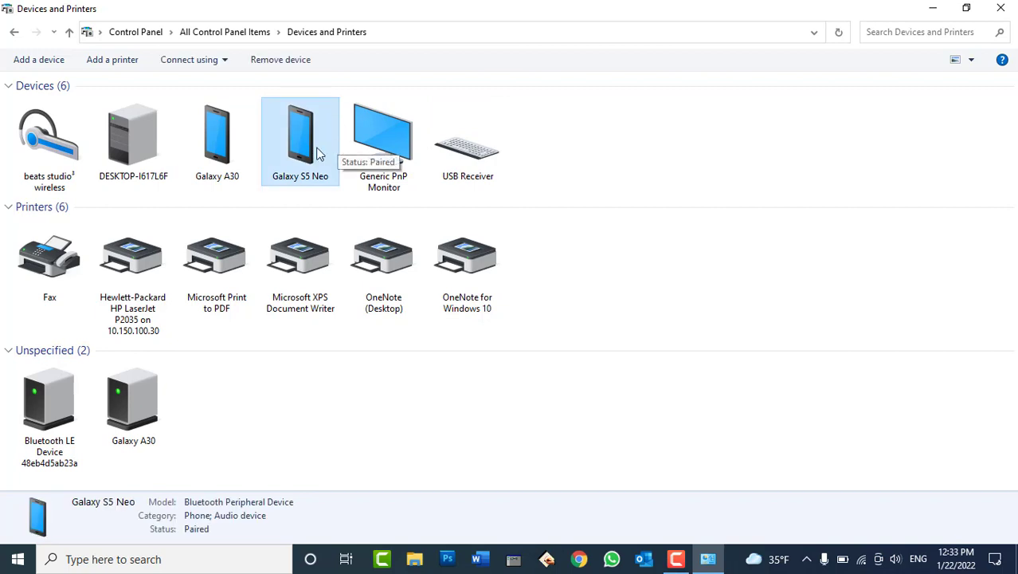
left_click(64, 143)
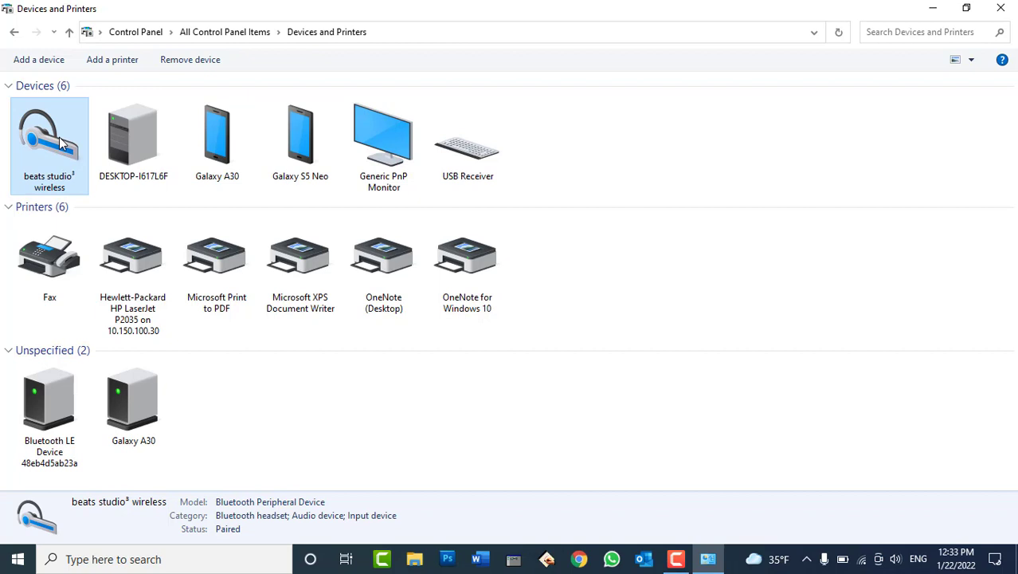
left_click(228, 118)
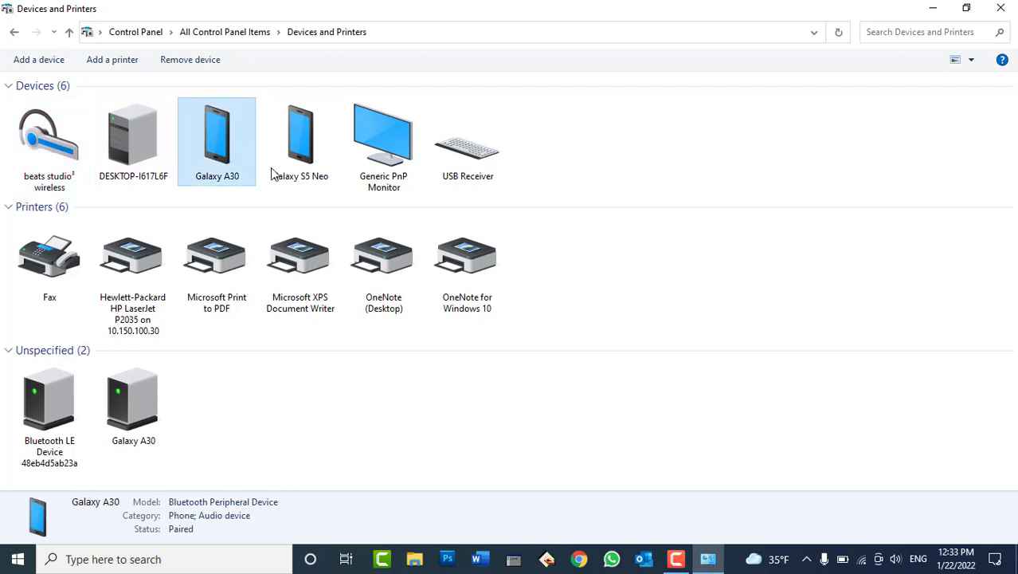
left_click(381, 156)
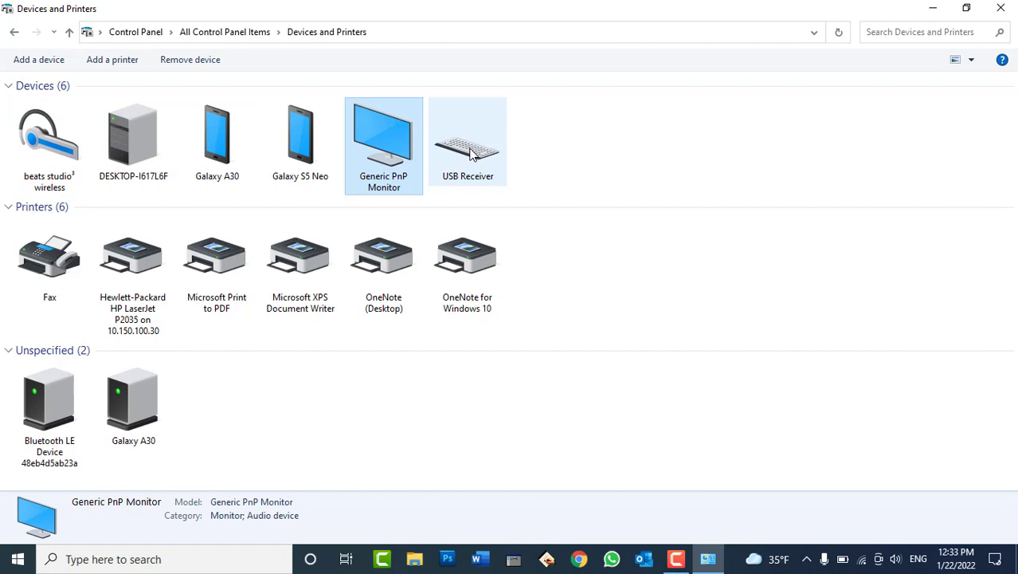
left_click(470, 153)
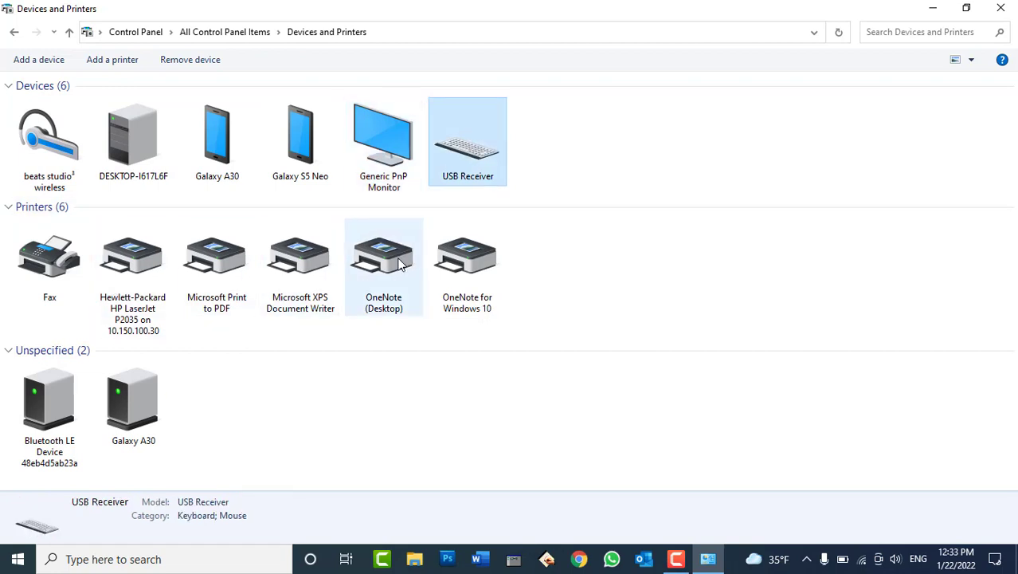
Inspect the OneNote, XPS Document Writer, Print to PDF, Fax and HP LaserJet P2035 printers.
left_click(476, 275)
left_click(296, 287)
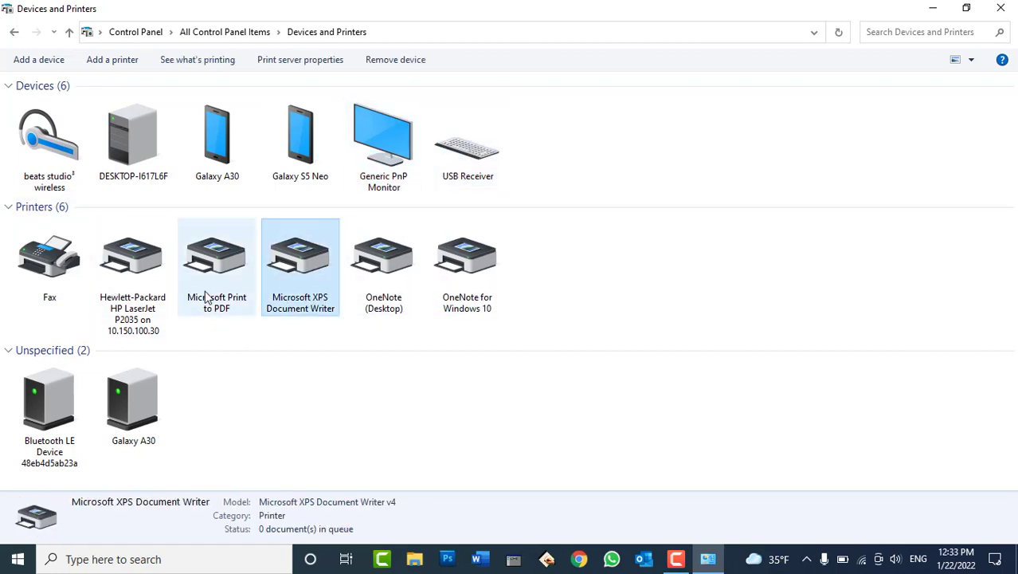
left_click(206, 298)
left_click(70, 273)
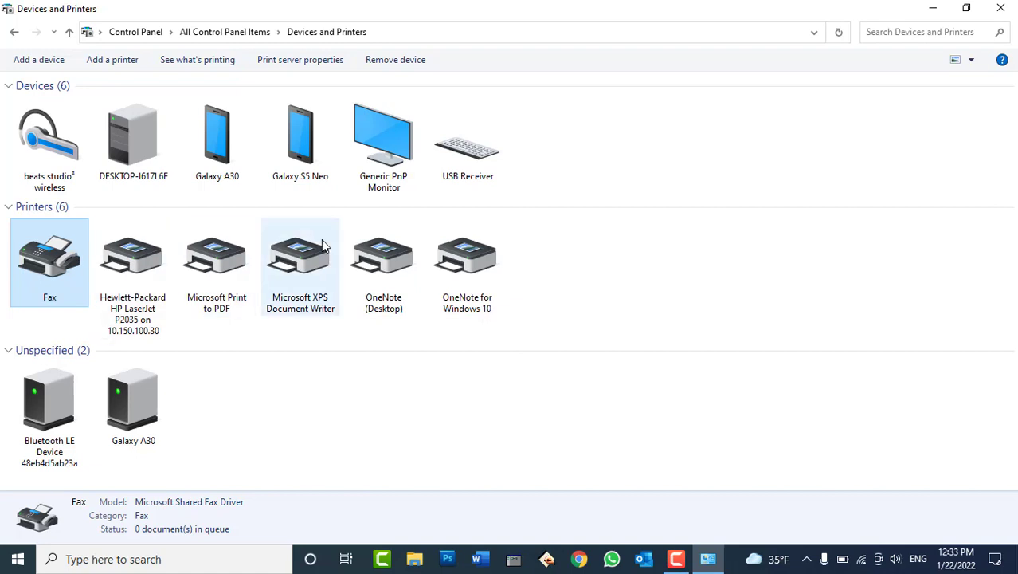
left_click_drag(554, 280, 304, 265)
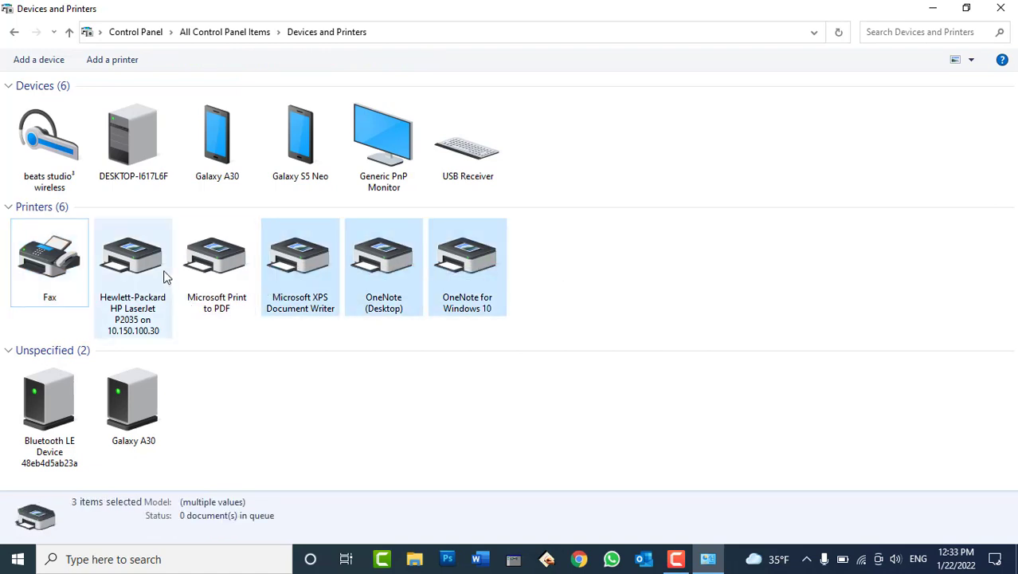
left_click(133, 265)
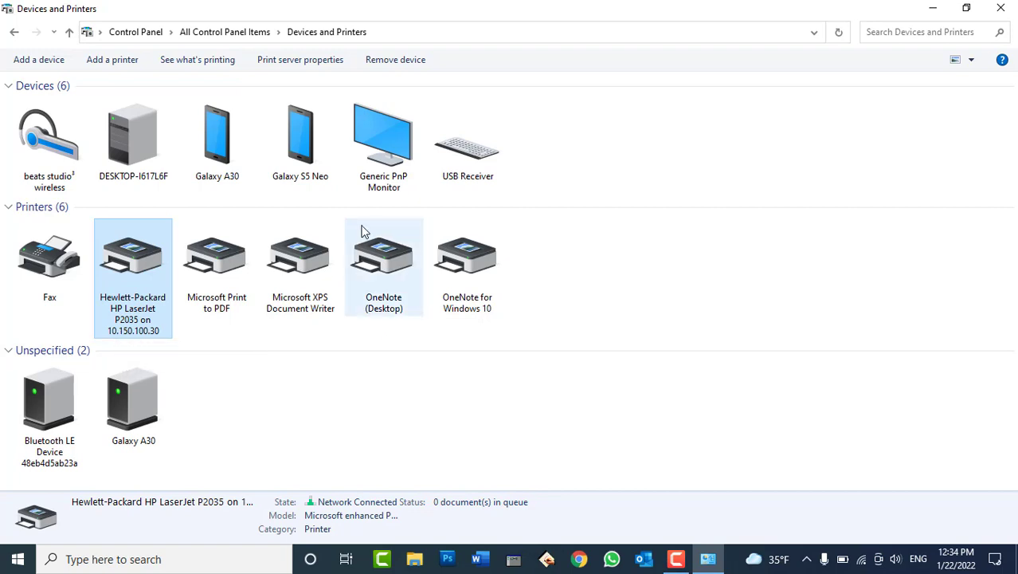
left_click(221, 143)
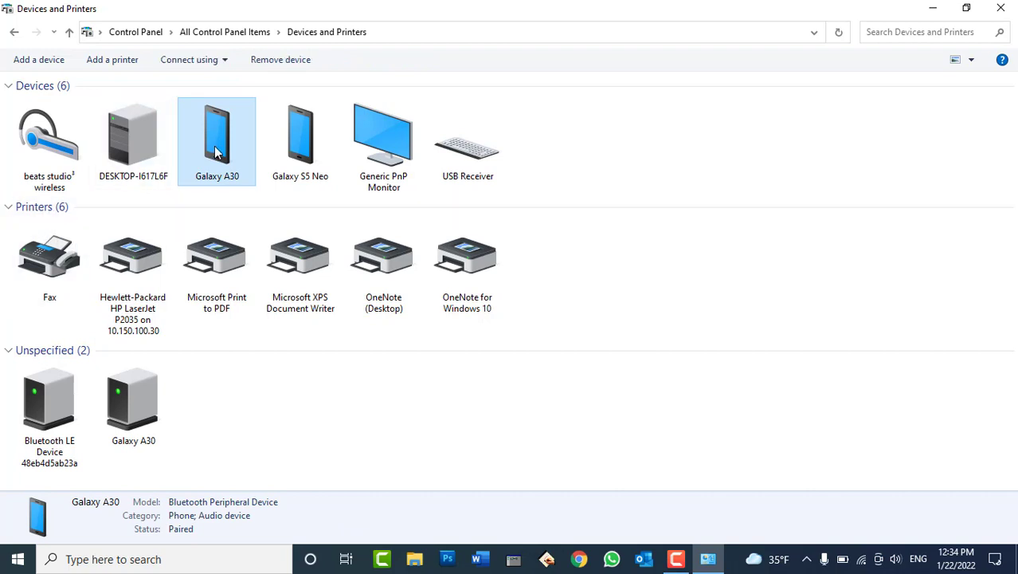
Remove the Galaxy A30 device and the HP LaserJet P2035 network printer, confirming each removal.
left_click(281, 61)
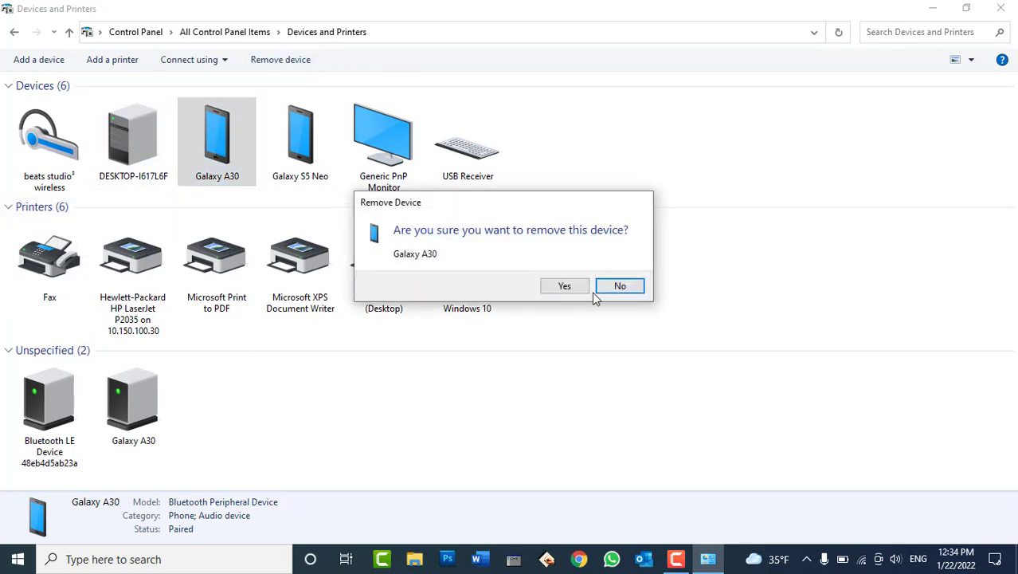
left_click(570, 287)
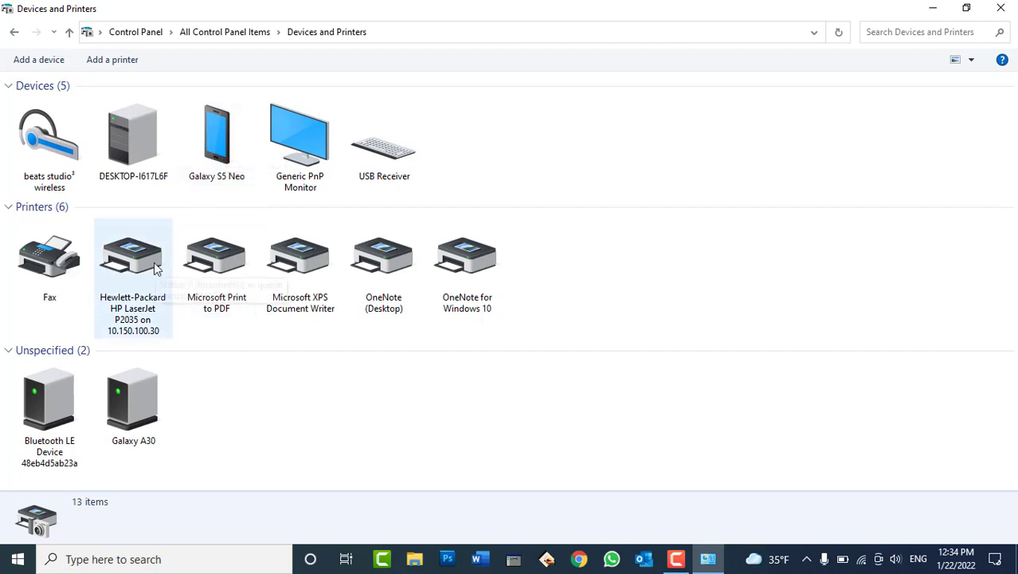
left_click(147, 275)
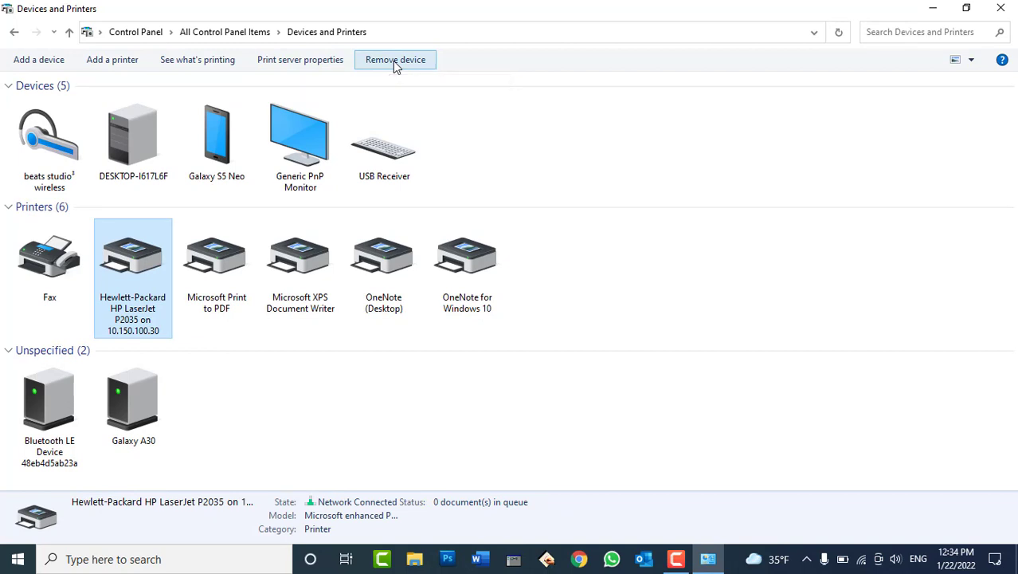
left_click(395, 64)
left_click(566, 286)
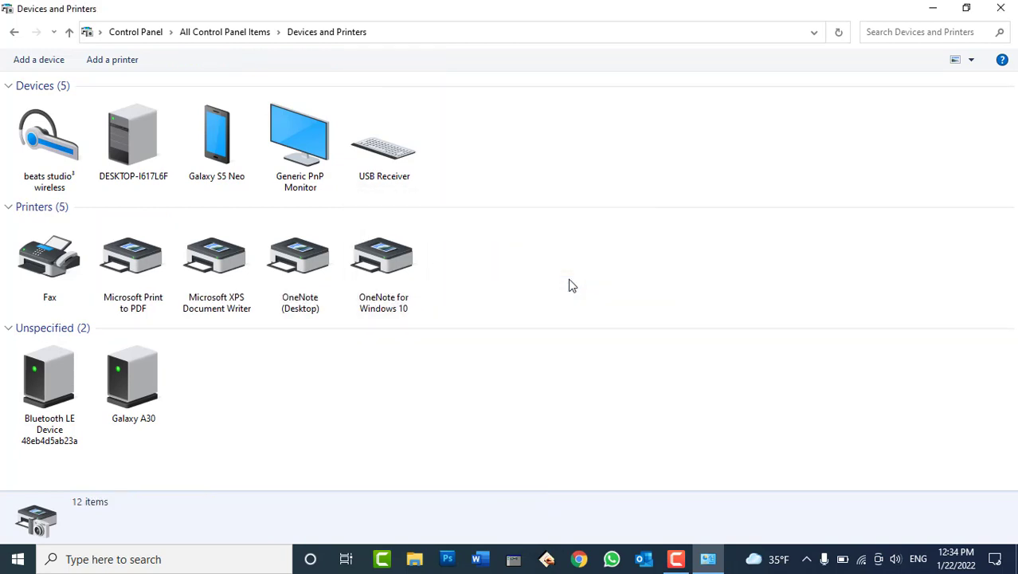
Launch Word via winword and fill a new document with =rand() sample text.
key("super+r")
type("winword")
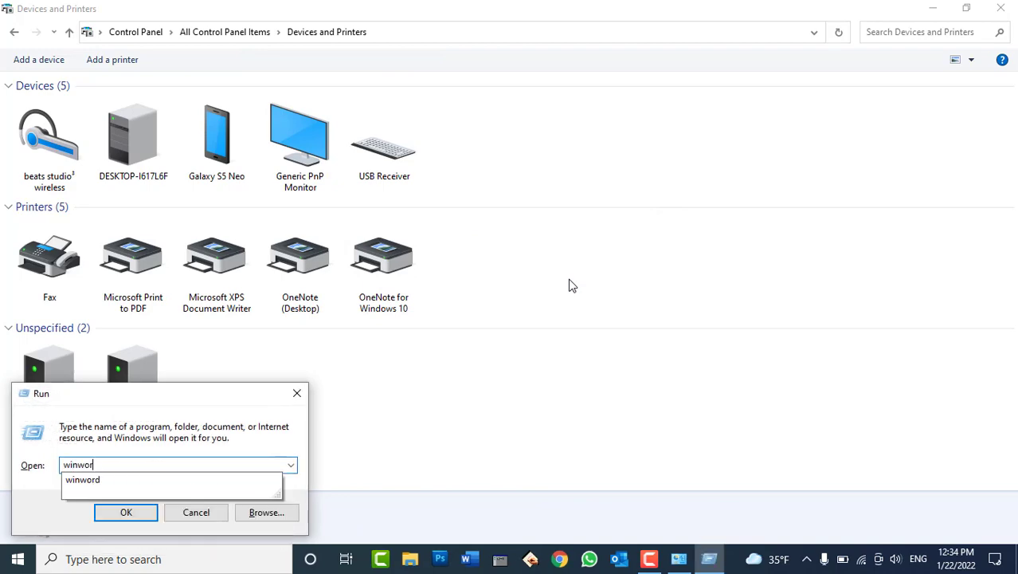
key("Return")
key("Return")
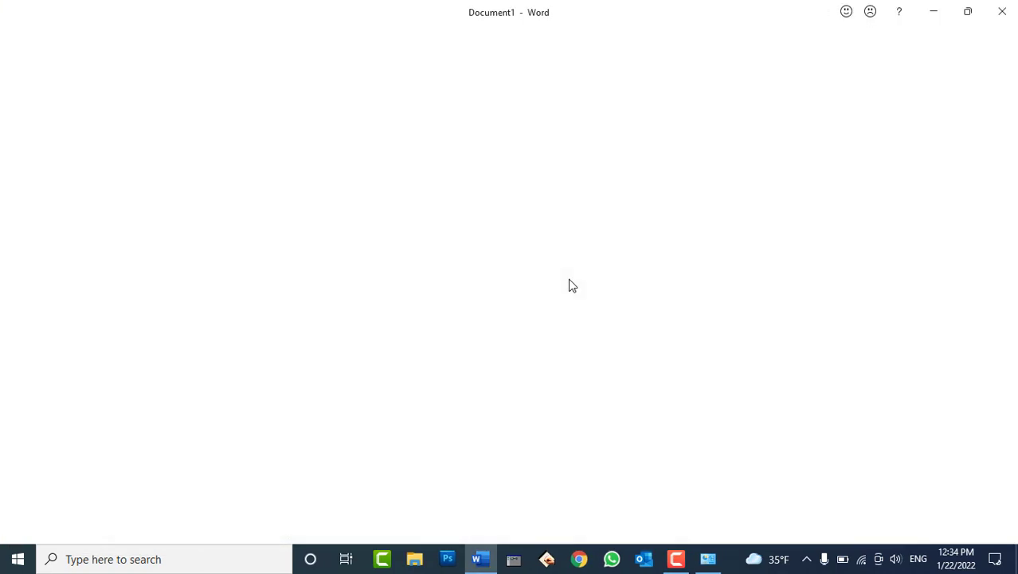
type("=rand()")
key("Return")
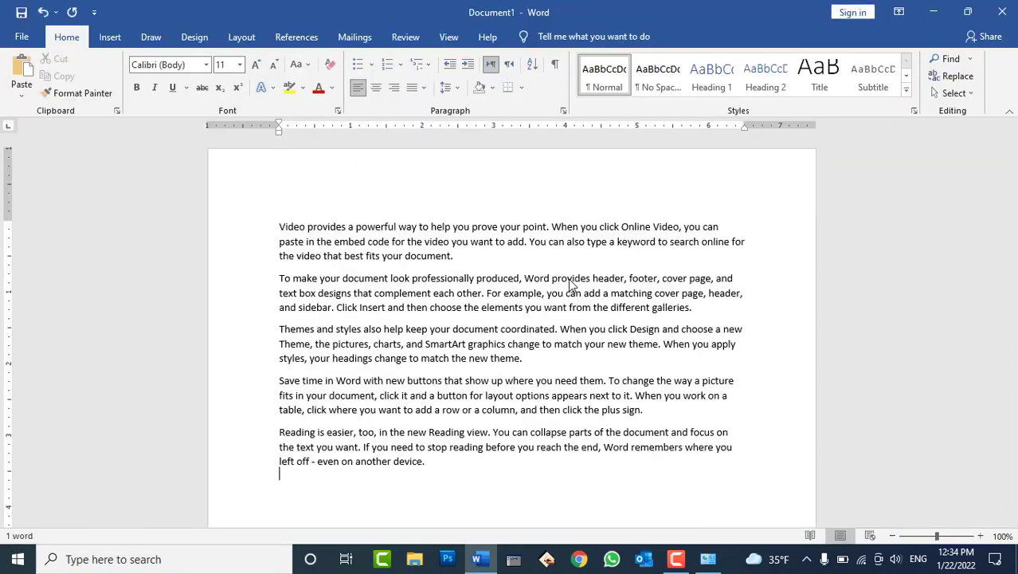
Check Word's print printer list, which has no network printer, then return to Devices and Printers.
key("ctrl+p")
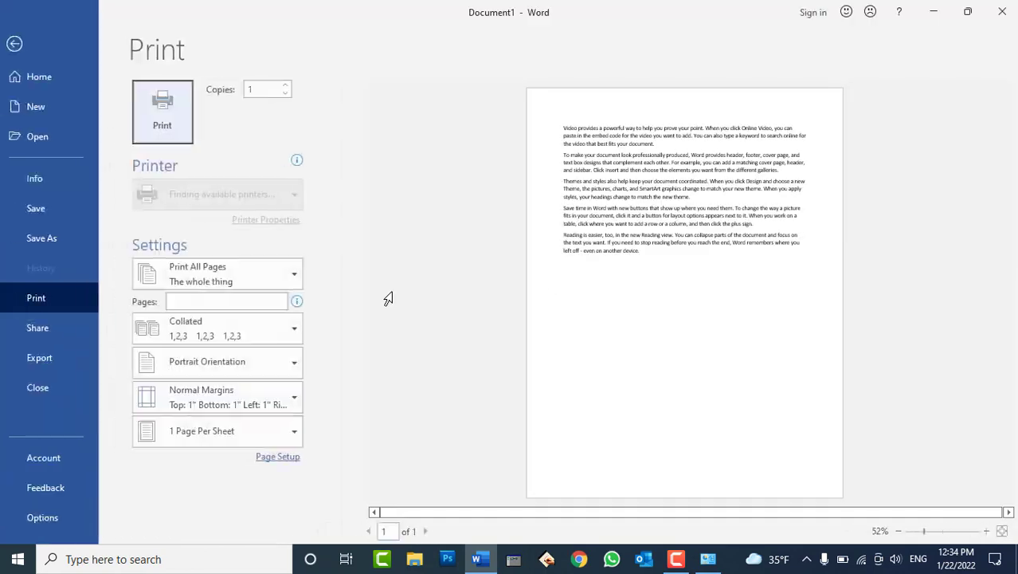
left_click(254, 188)
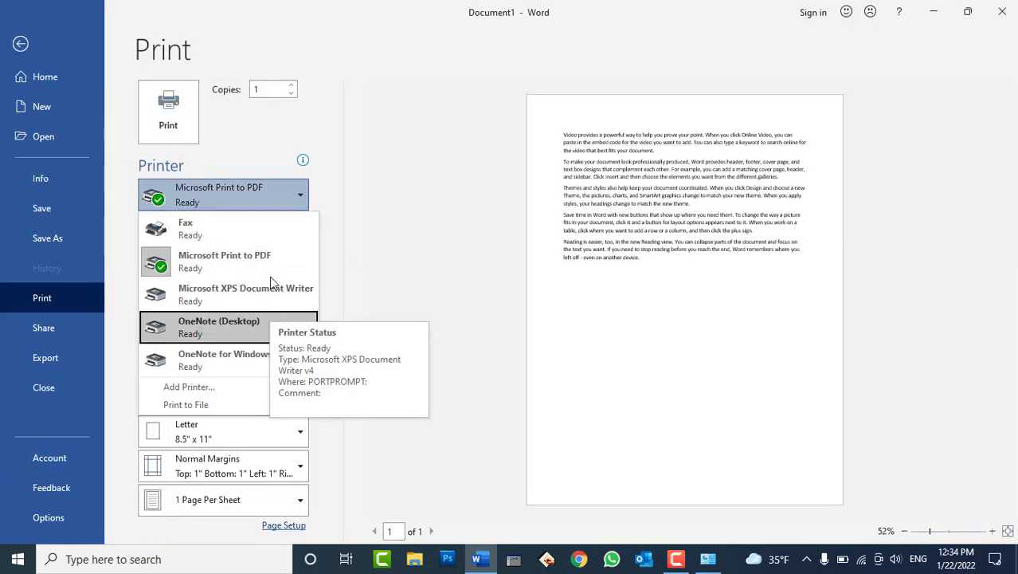
left_click(262, 193)
key("Escape")
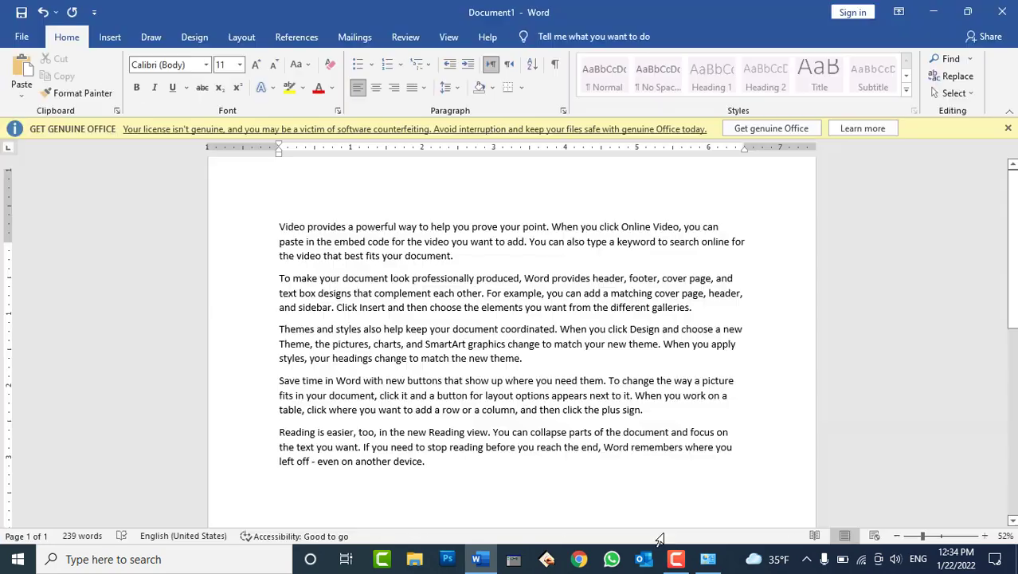
key("alt+Tab")
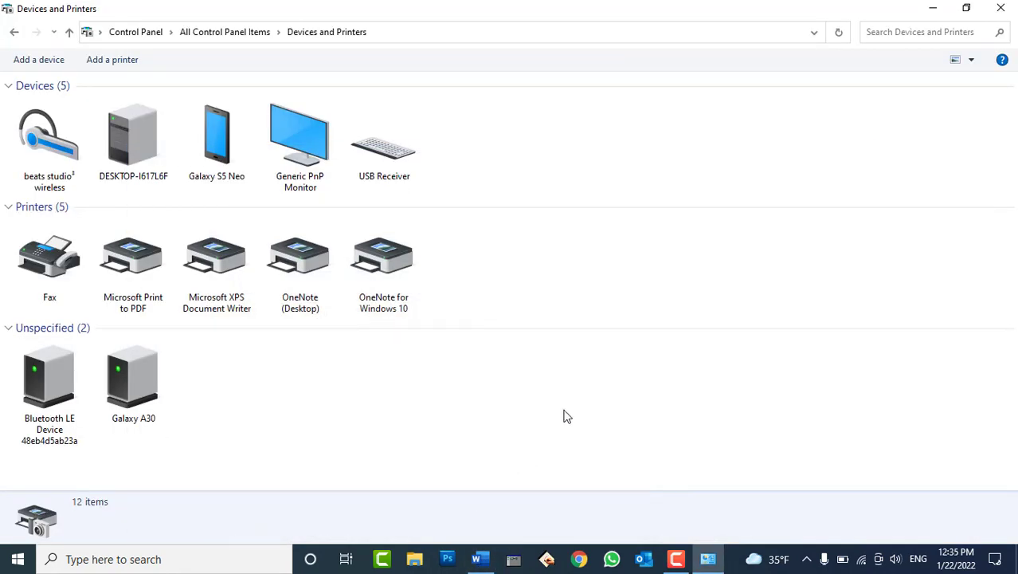
Open the \\10.150.100.30 share and connect to the shared HP LaserJet P2035 -IT printer.
key("super+r")
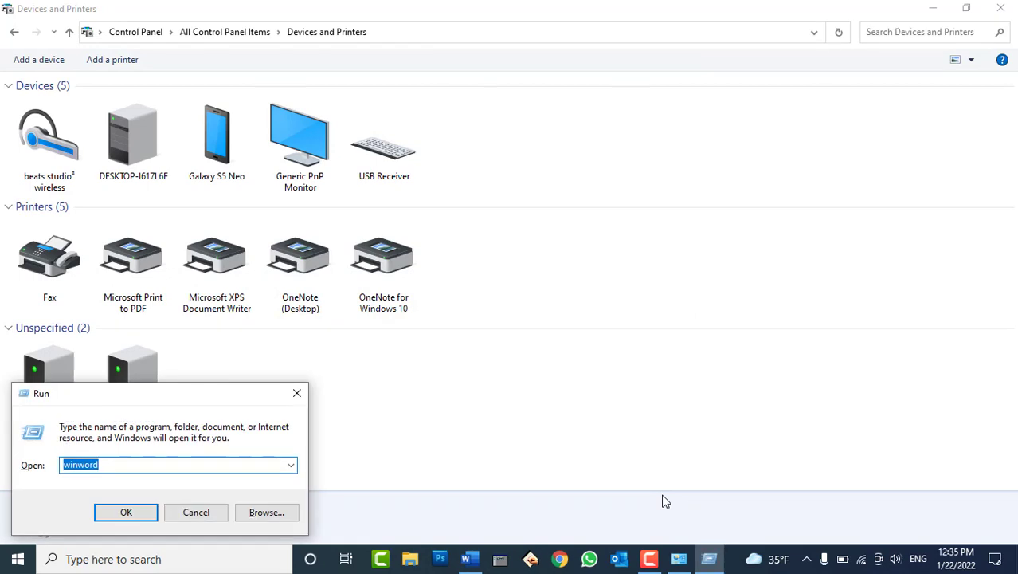
type("\\\\10.150")
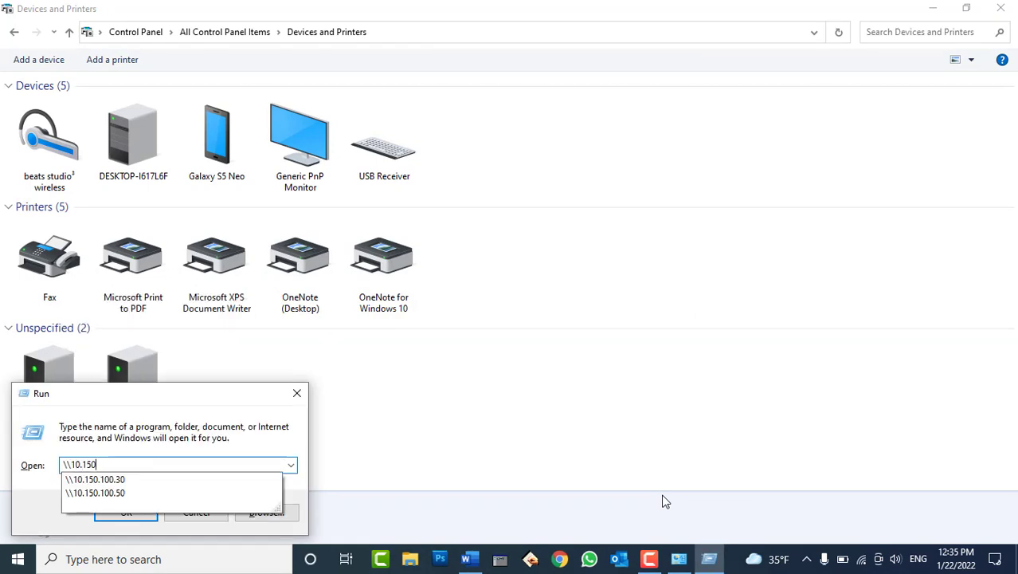
type(".100.40")
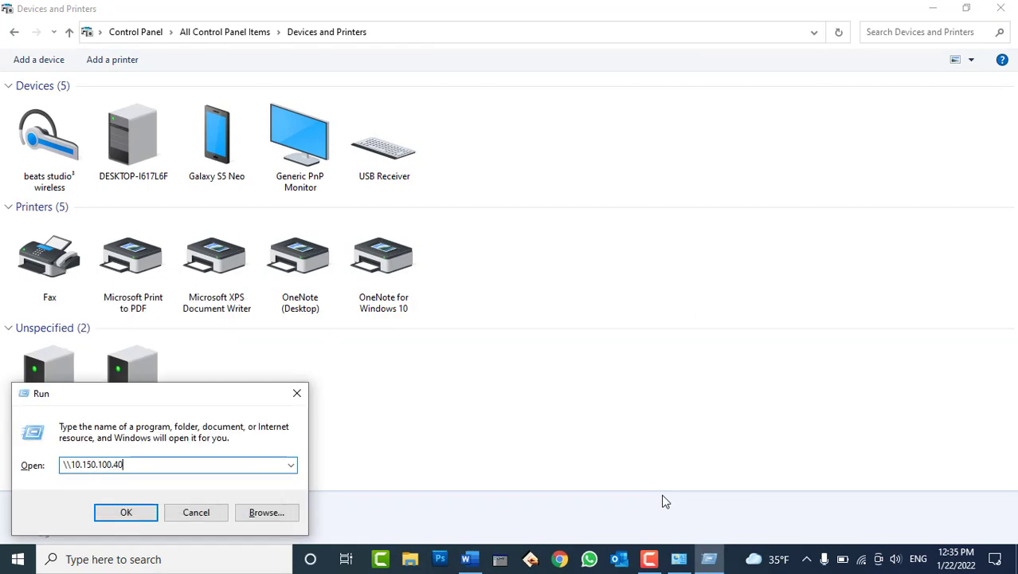
key("BackSpace")
key("BackSpace")
type("30")
key("Return")
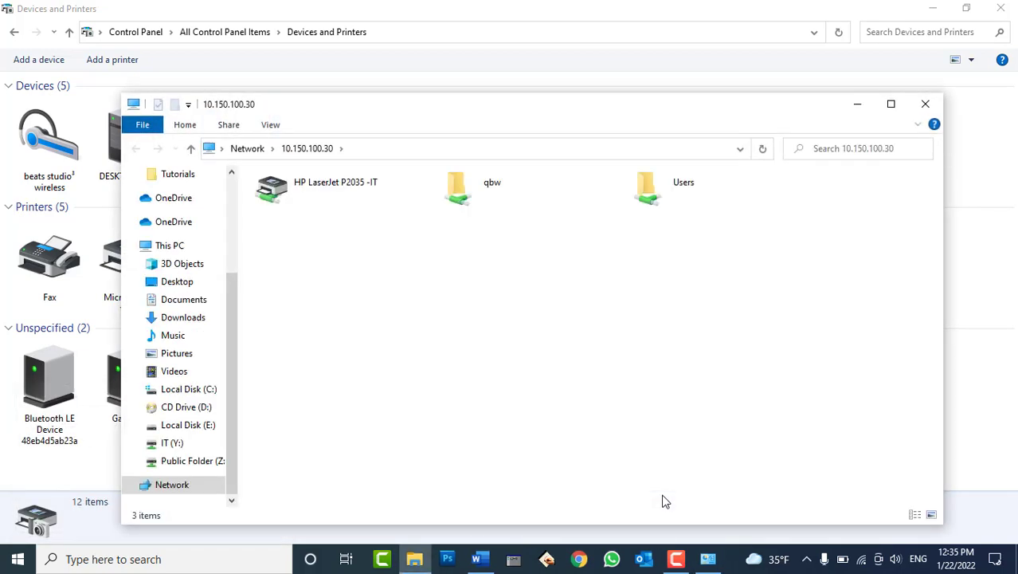
right_click(341, 192)
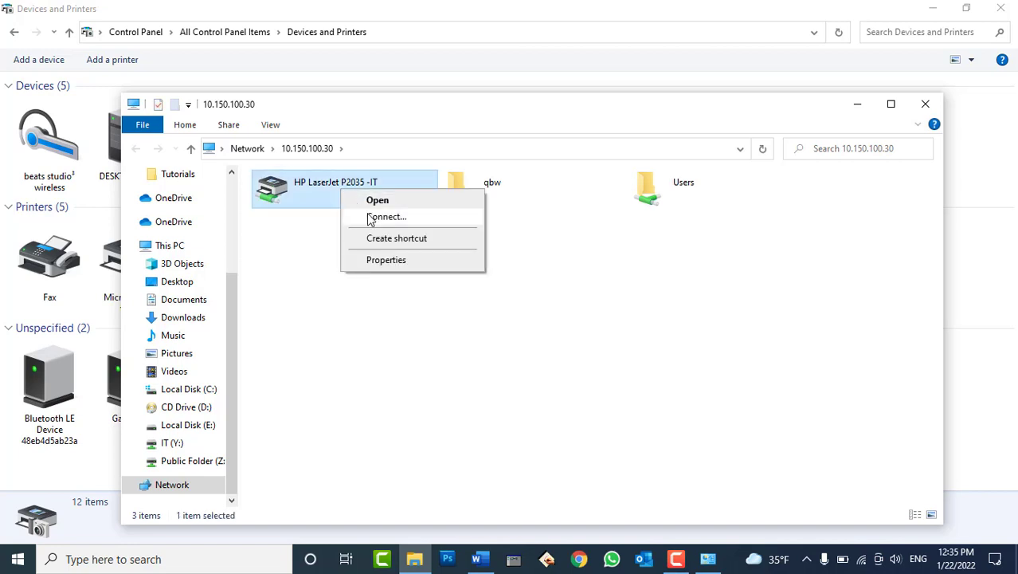
left_click(370, 218)
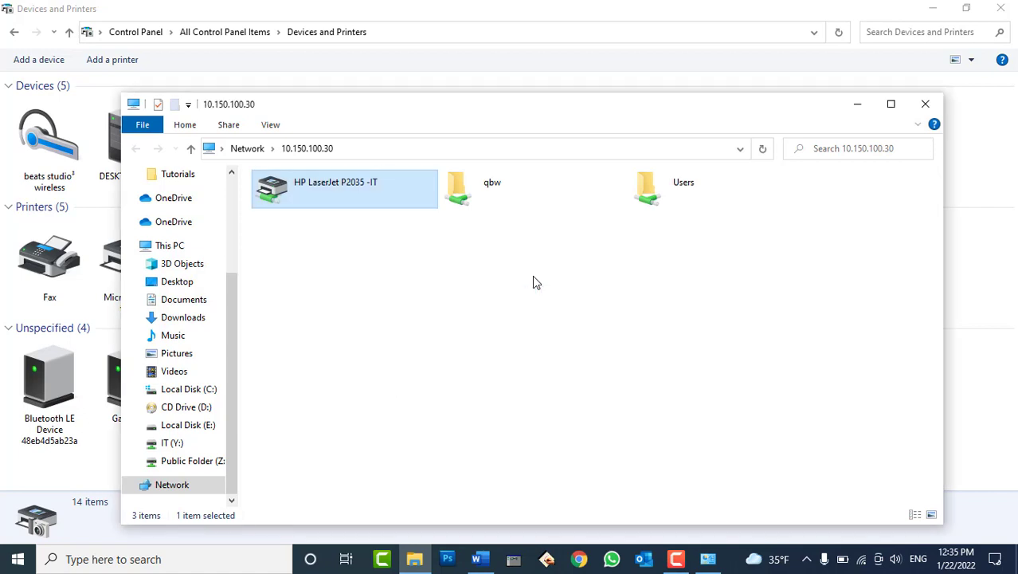
Close the share window and refresh the Devices and Printers list twice.
left_click(925, 105)
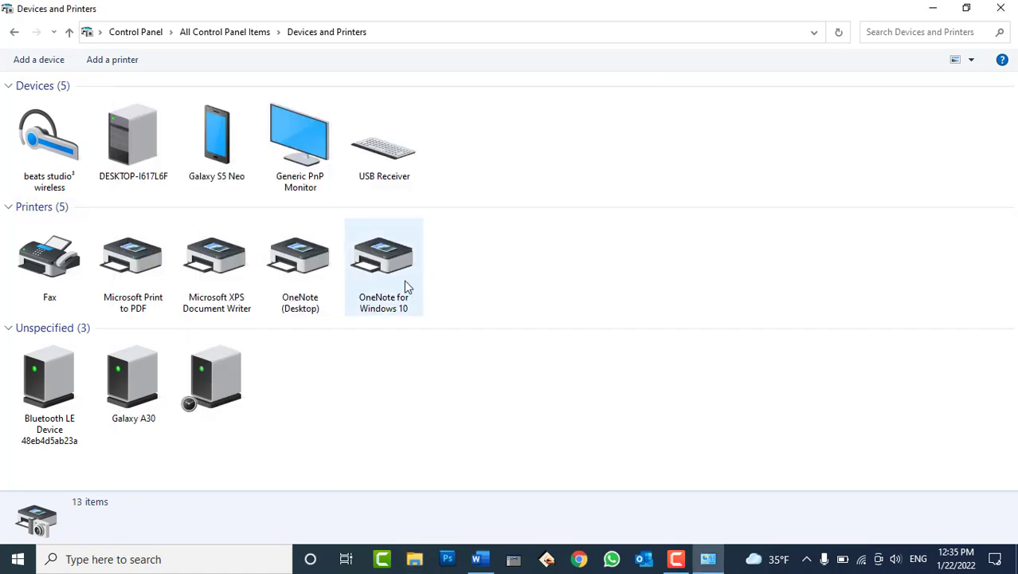
right_click(579, 265)
left_click(609, 318)
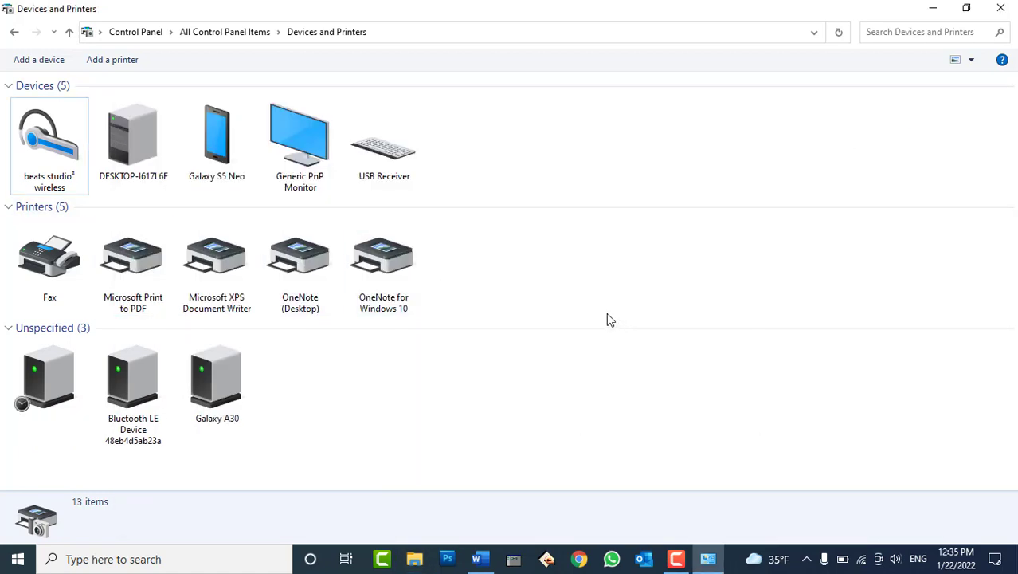
right_click(559, 261)
left_click(597, 322)
Print the Word sample document on the Hewlett-Packard HP LaserJet, then return to Devices and Printers.
left_click(479, 559)
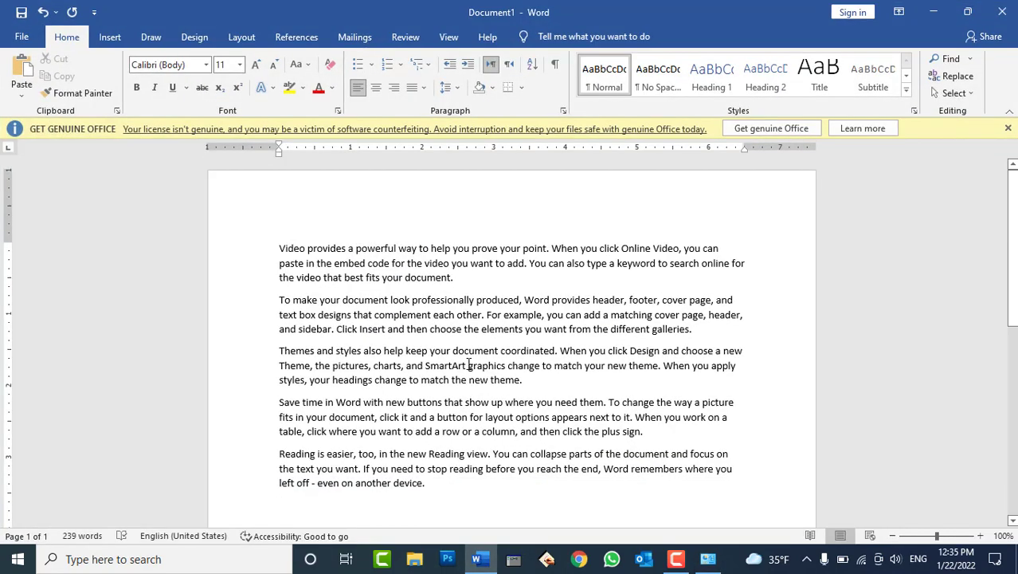
key("ctrl+p")
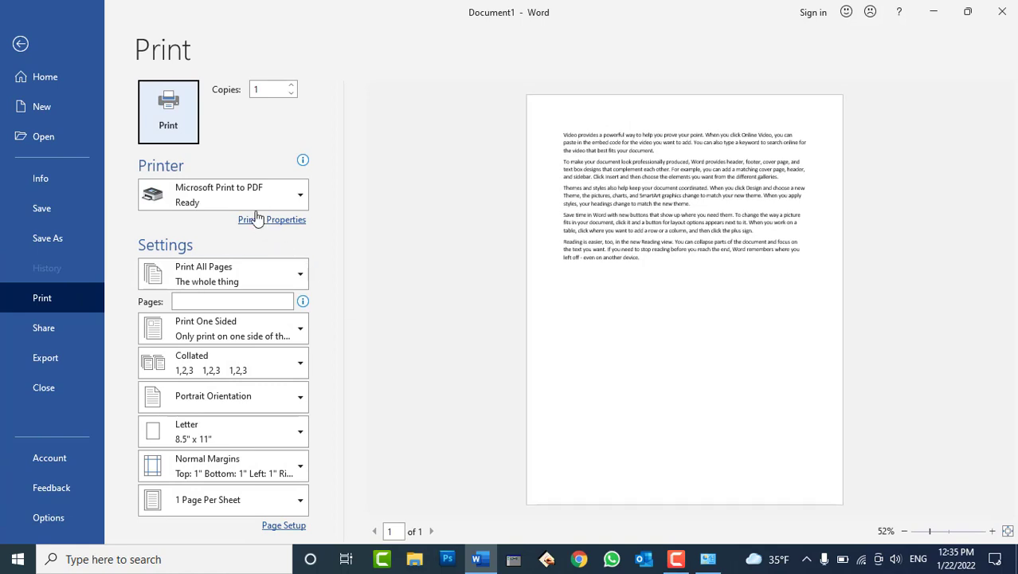
left_click(240, 194)
left_click(258, 234)
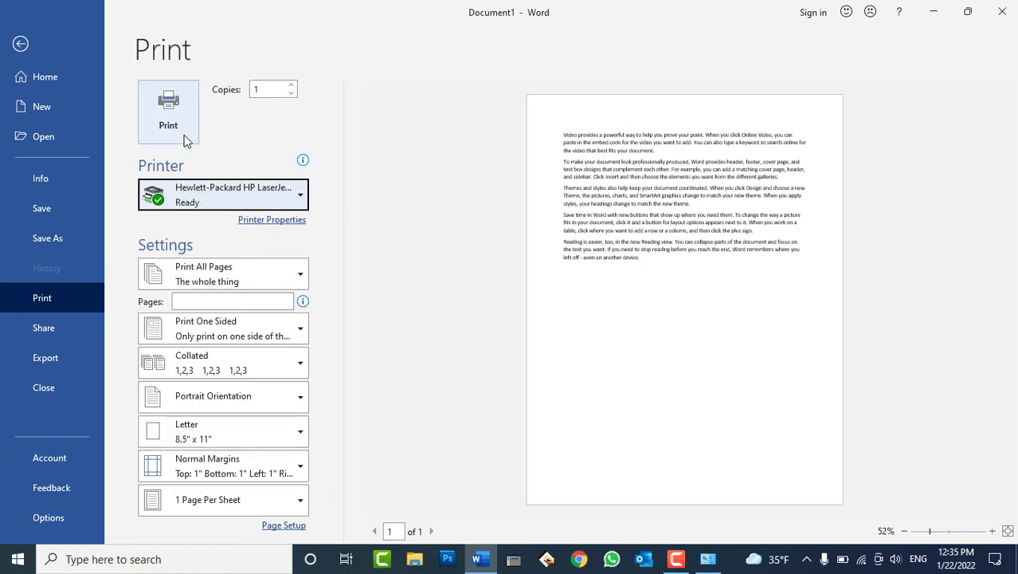
left_click(190, 135)
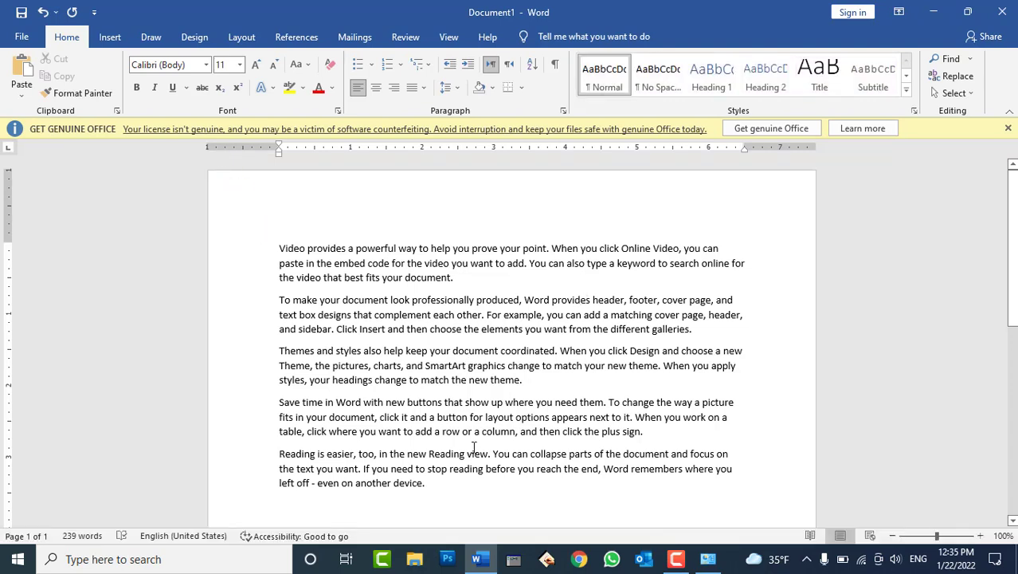
left_click(708, 558)
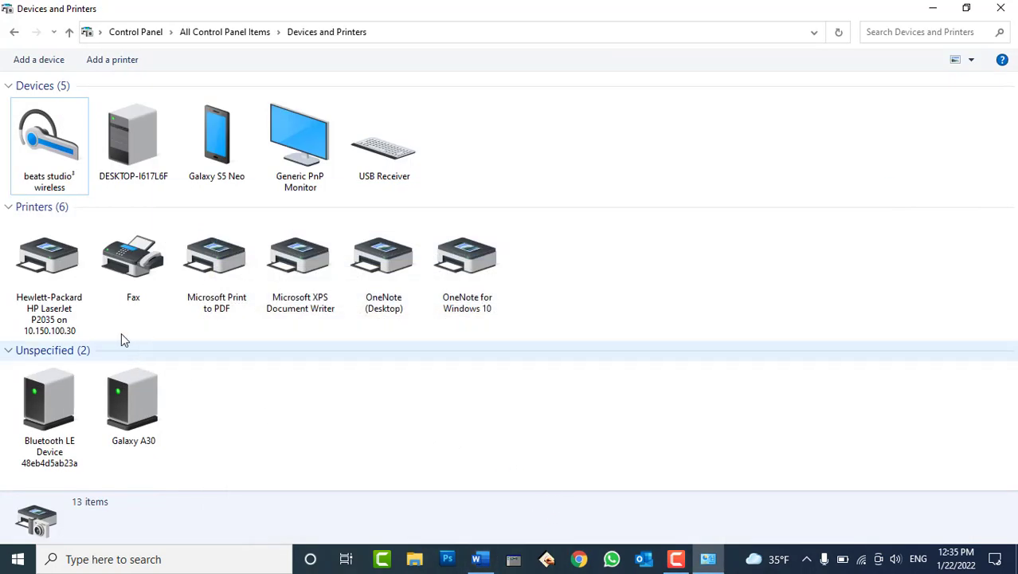
Inspect the new HP LaserJet, Galaxy A30 and Bluetooth LE devices, then return to All Control Panel Items.
left_click(24, 277)
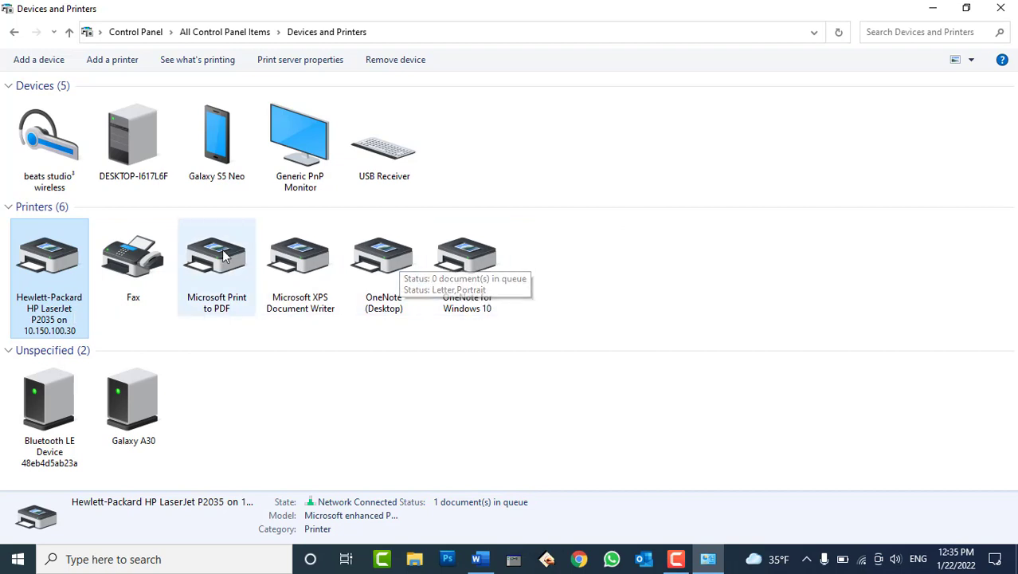
left_click_drag(217, 400, 44, 416)
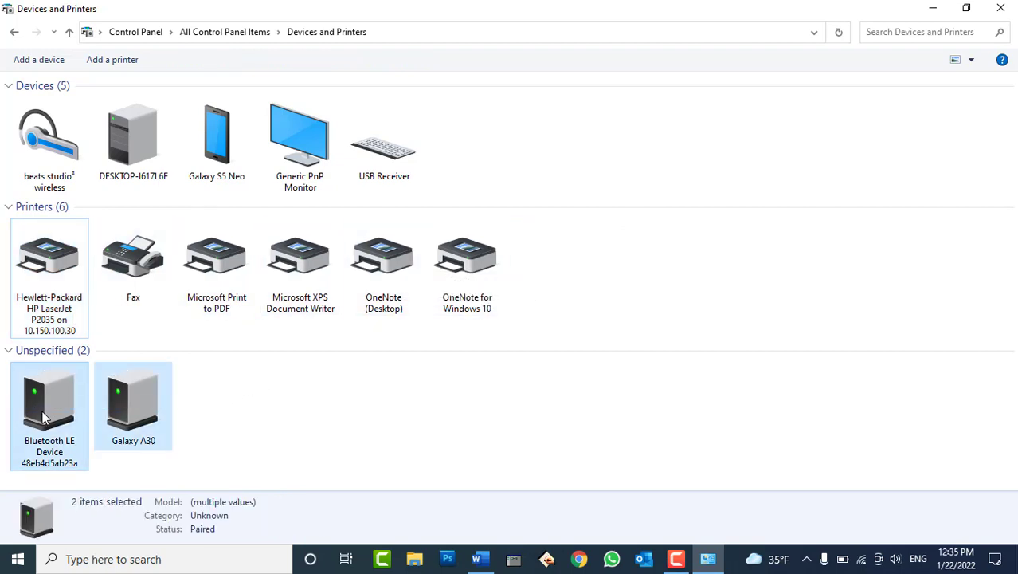
left_click(289, 426)
left_click(148, 422)
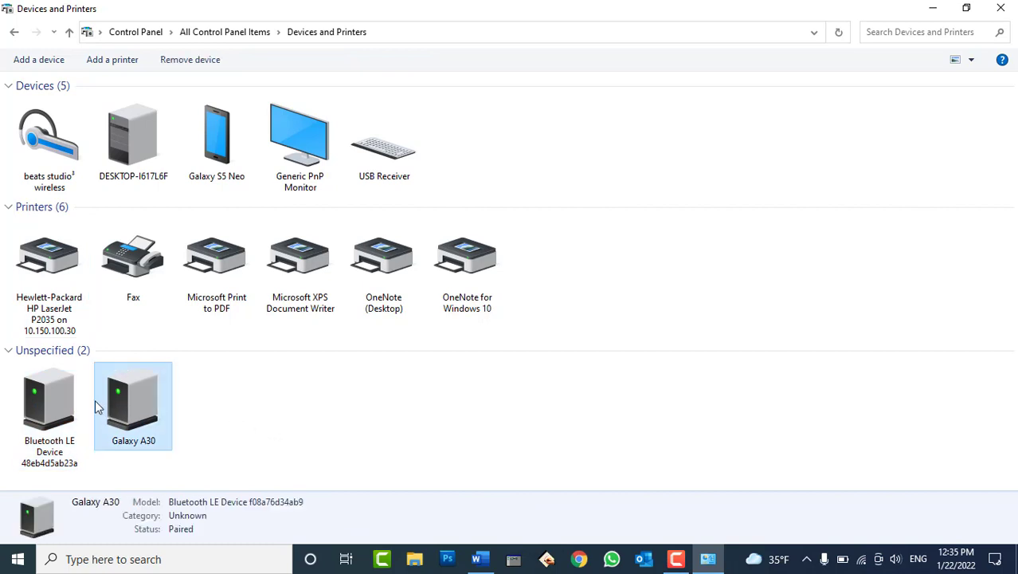
left_click(75, 401)
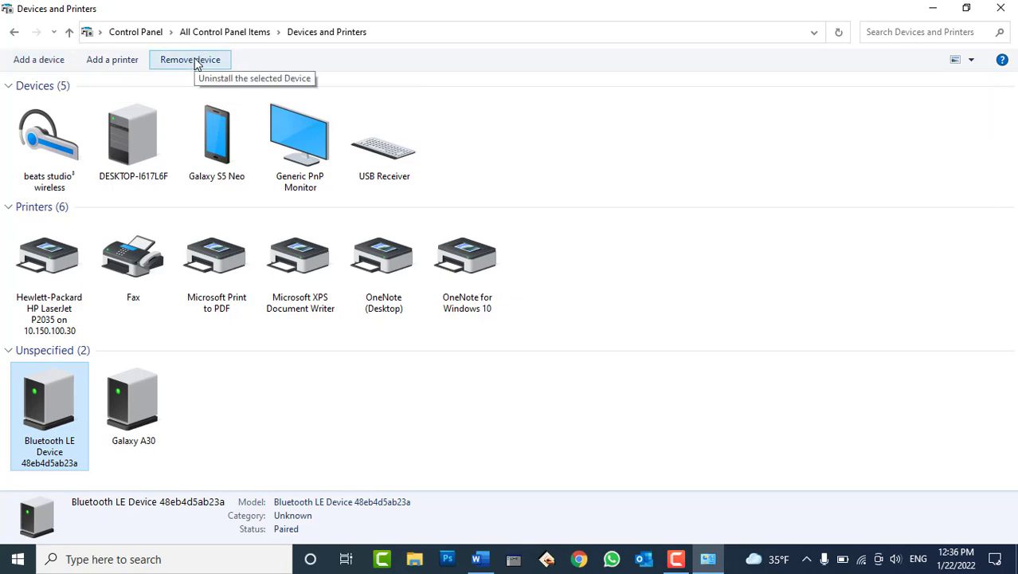
left_click(1001, 7)
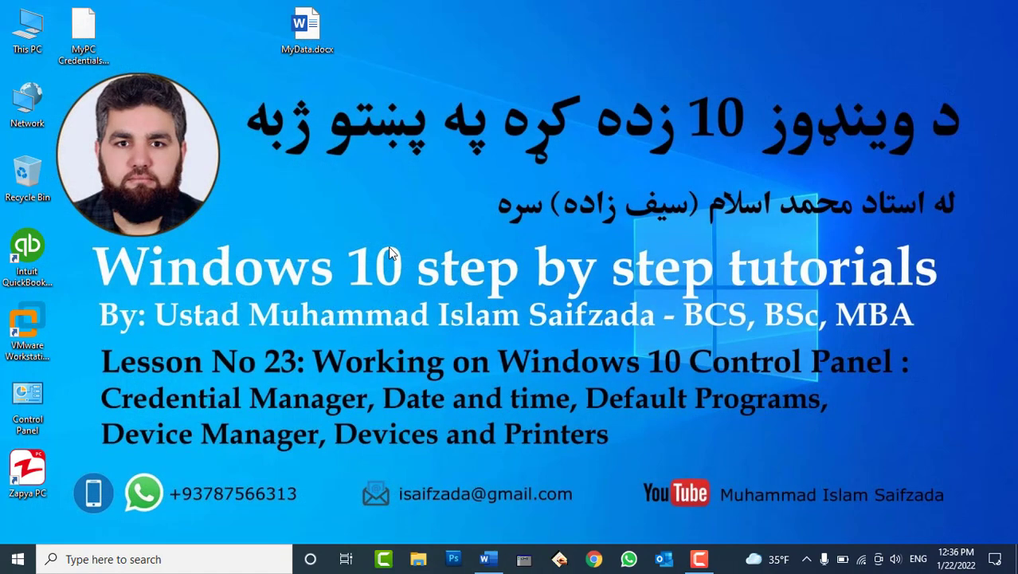
double_click(44, 378)
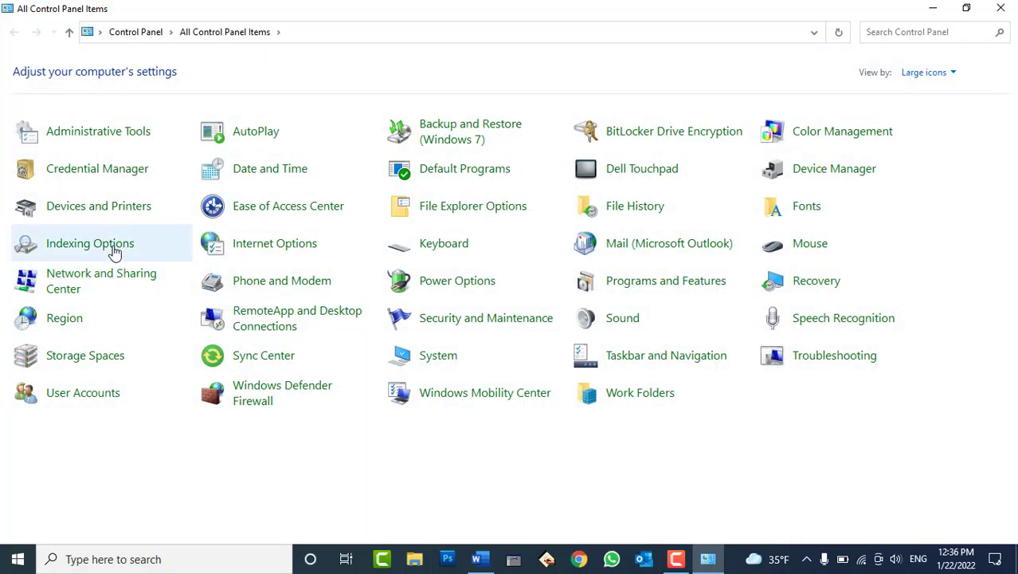